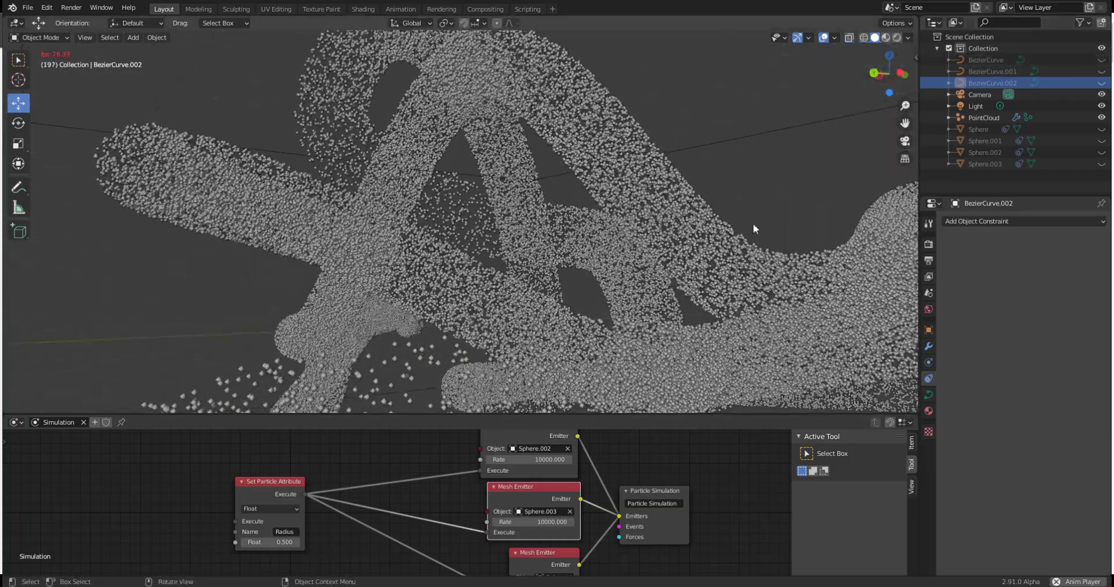
Stop the animation playback, turn on Cavity in the solid viewport shading and switch the lighting to a green MatCap.
key("space")
left_click(908, 38)
left_click(859, 94)
left_click(844, 309)
left_click(843, 297)
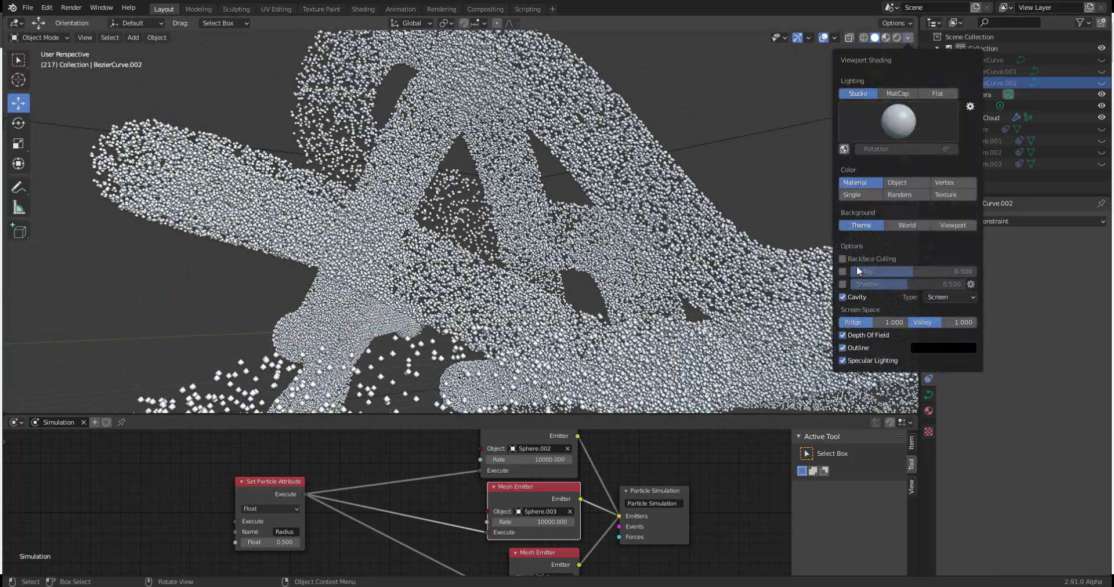
left_click(898, 94)
left_click(903, 127)
left_click(729, 196)
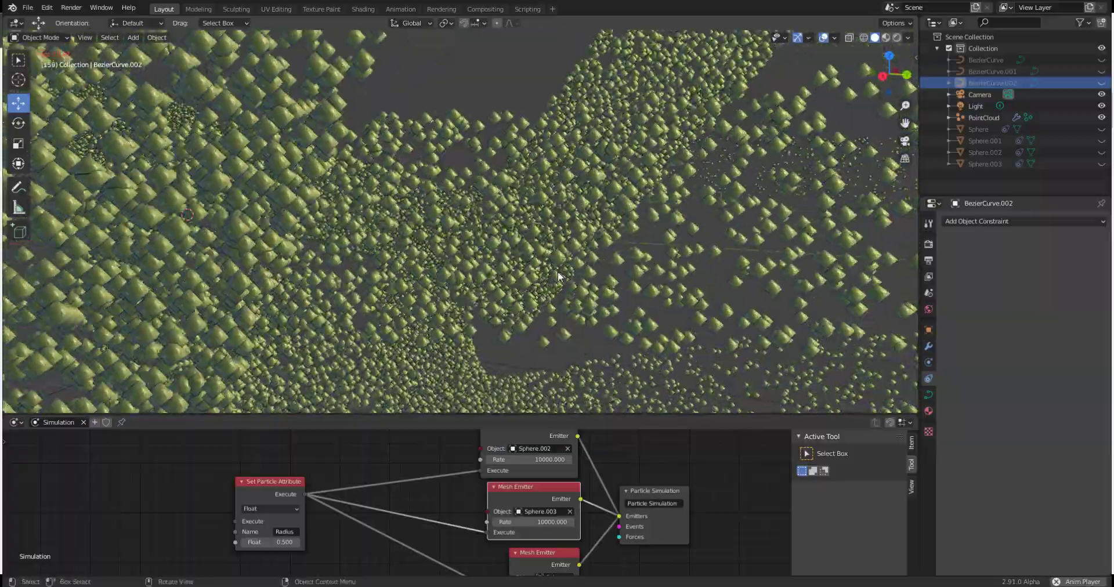
scroll(653, 500, "down", 2)
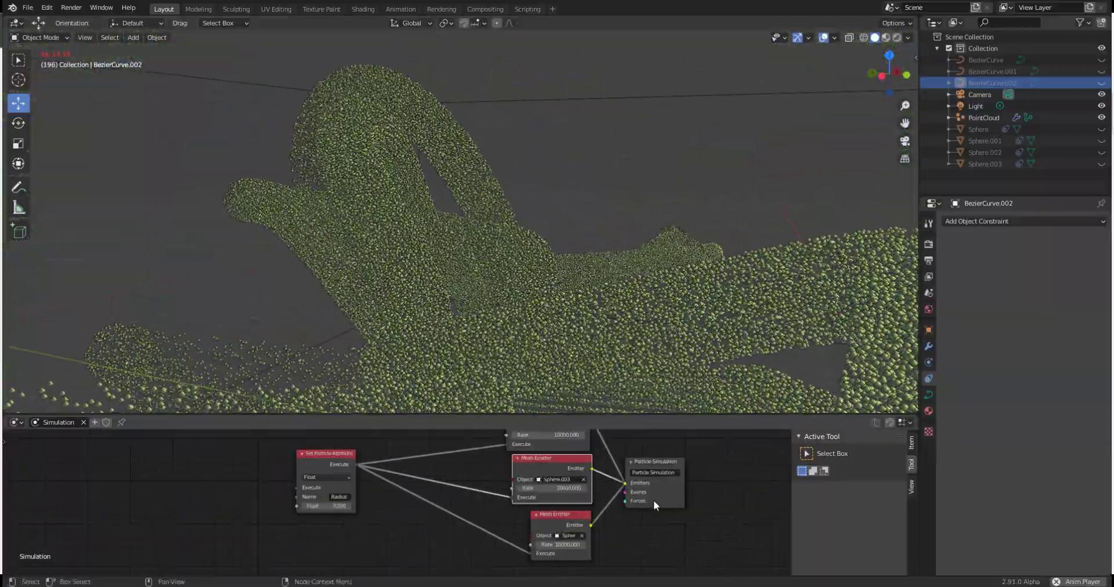
scroll(626, 336, "down", 5)
scroll(626, 336, "up", 5)
middle_click_drag(625, 336, 763, 286)
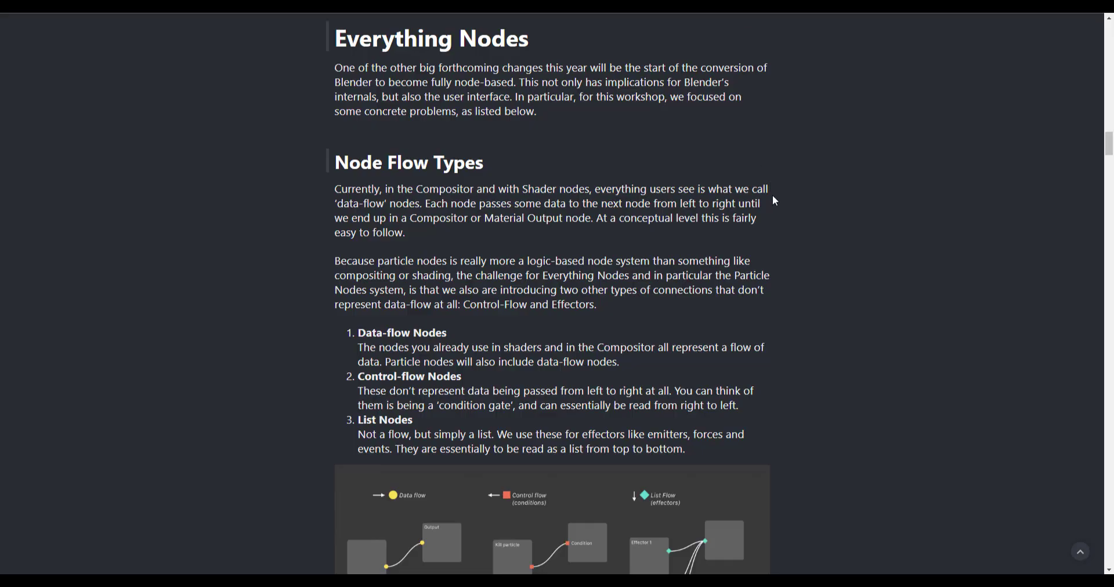
Switch to the Blender website and read the Everything Nodes section on node flow types, connection styles and stacked nodes.
scroll(773, 196, "up", 4)
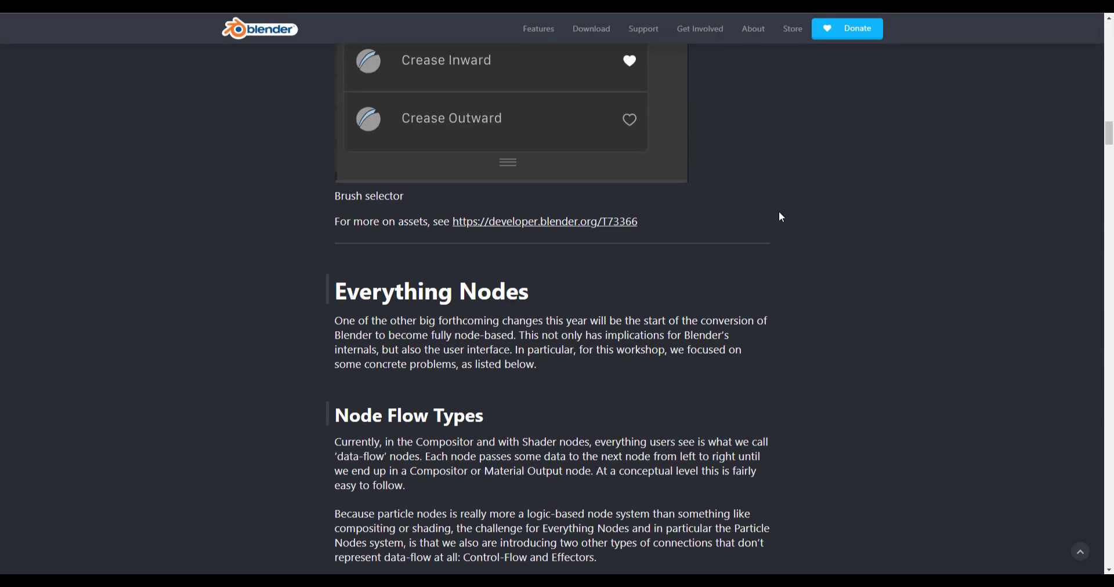
scroll(780, 214, "down", 7)
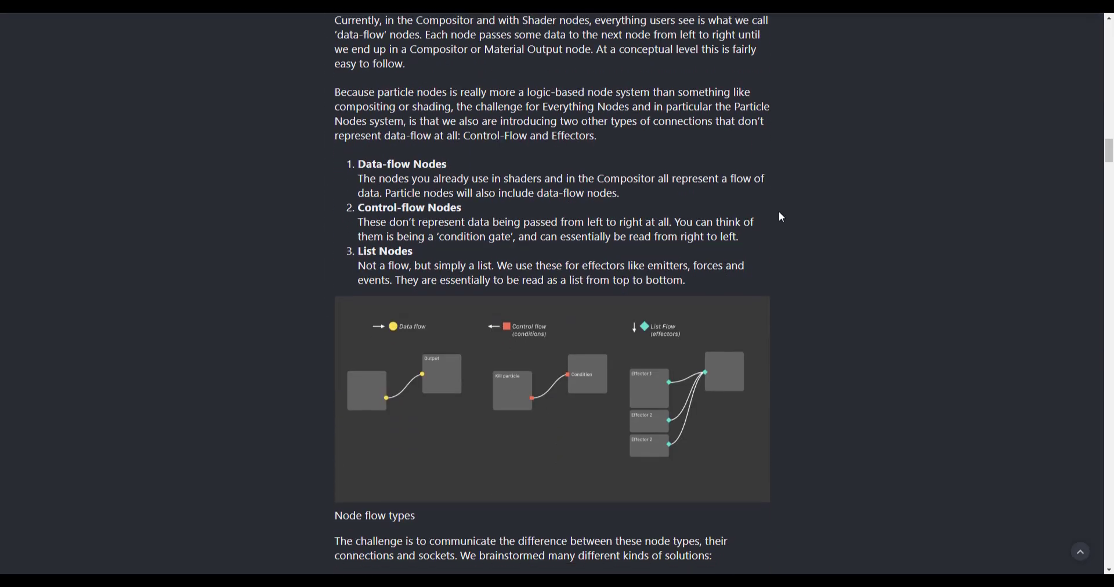
scroll(780, 212, "up", 4)
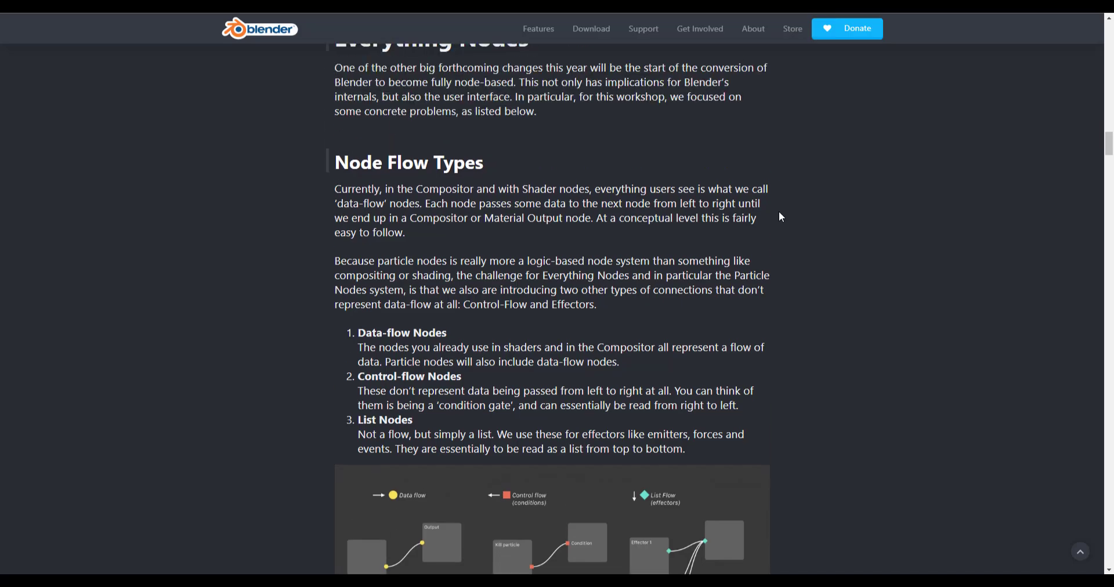
scroll(779, 212, "down", 12)
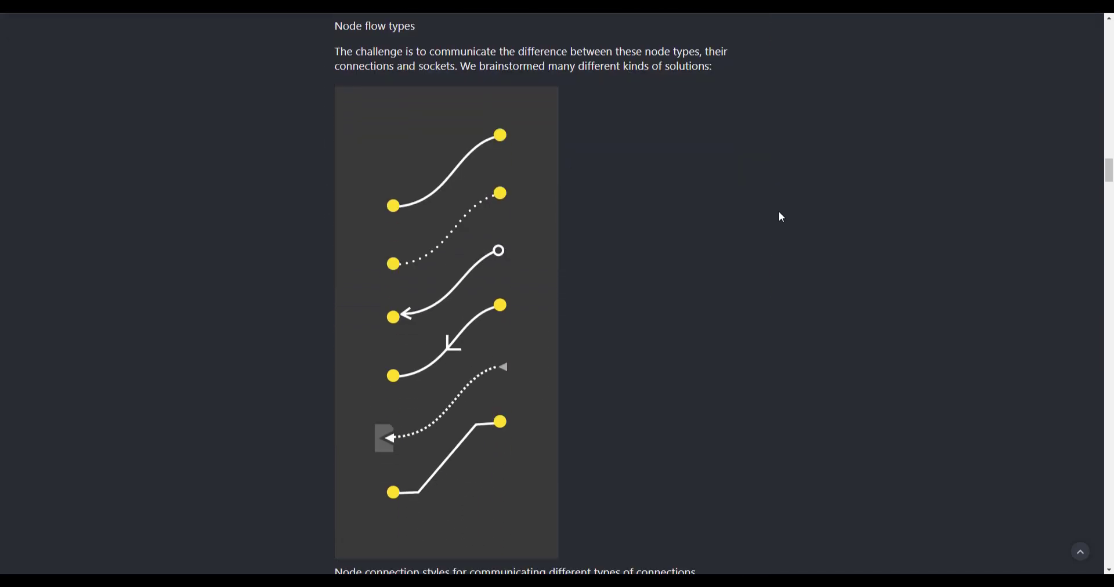
scroll(485, 469, "down", 1)
scroll(477, 378, "down", 8)
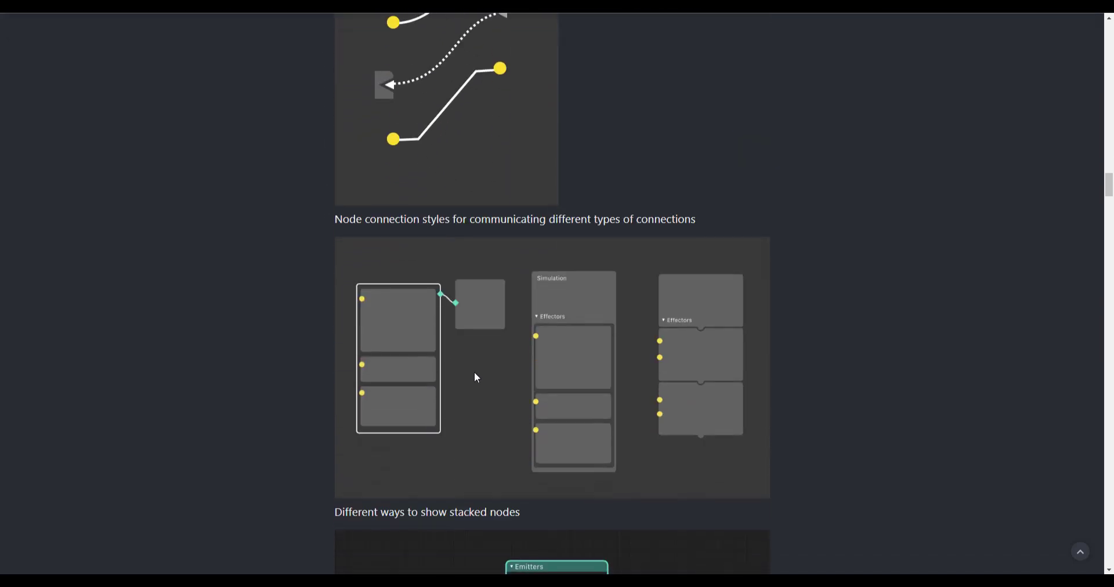
scroll(531, 351, "down", 9)
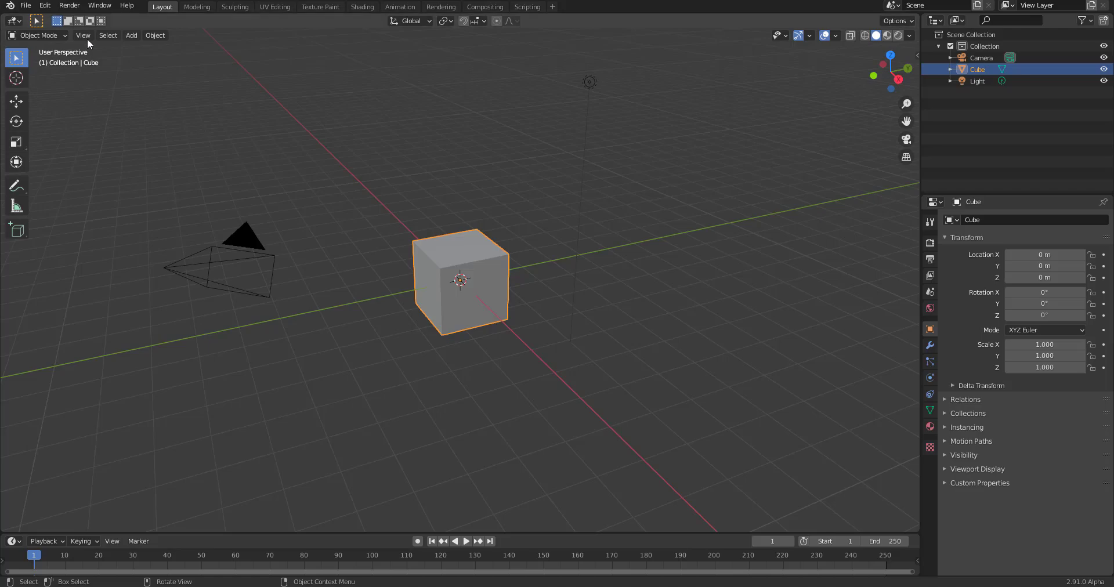
Check in the experimental preferences that New Particle System is enabled, save the preferences and close them.
left_click(51, 7)
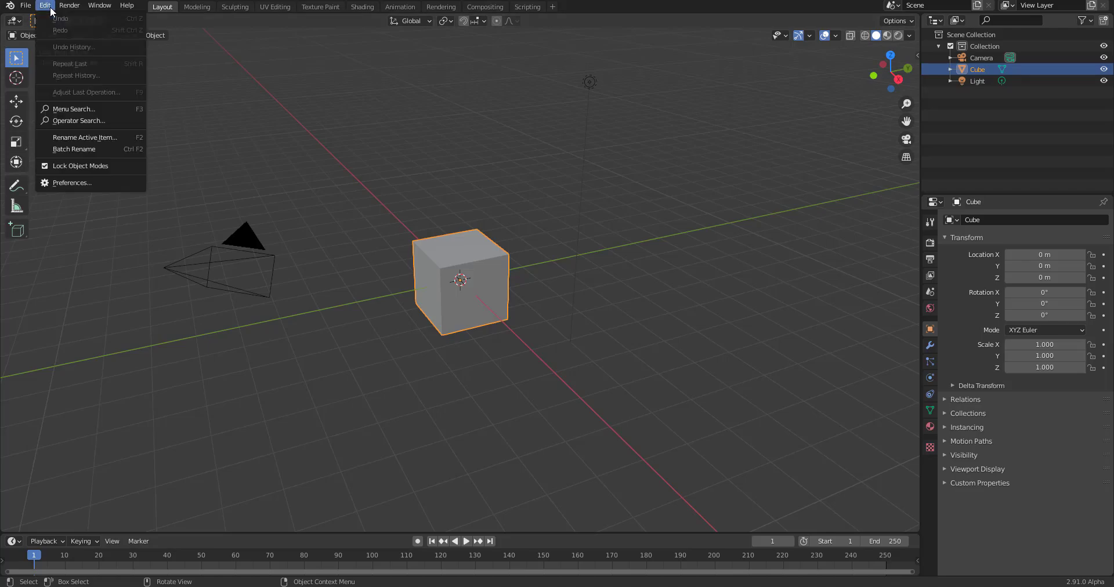
left_click(100, 183)
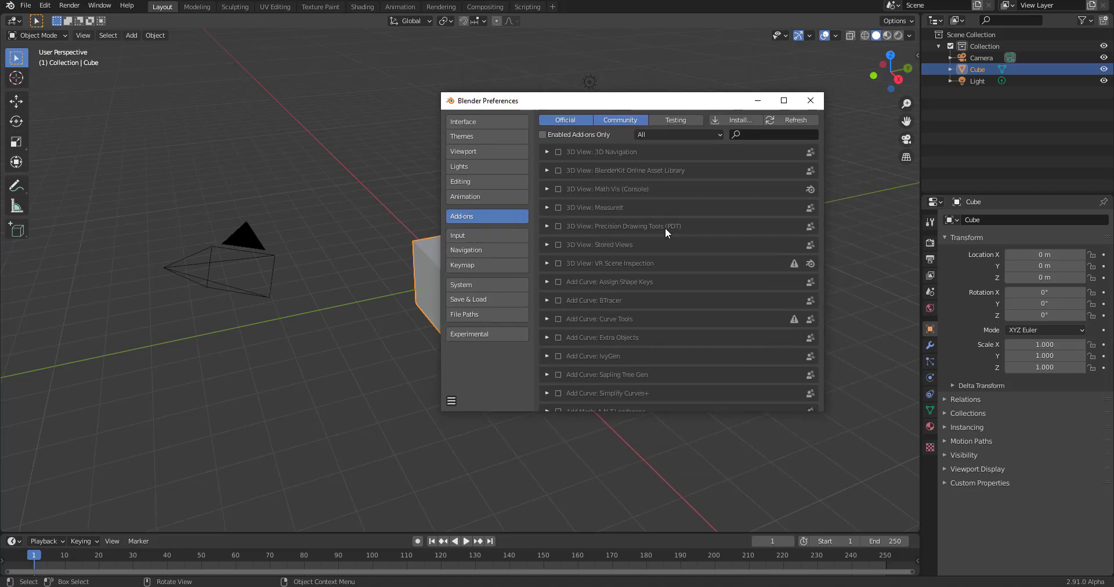
left_click(486, 333)
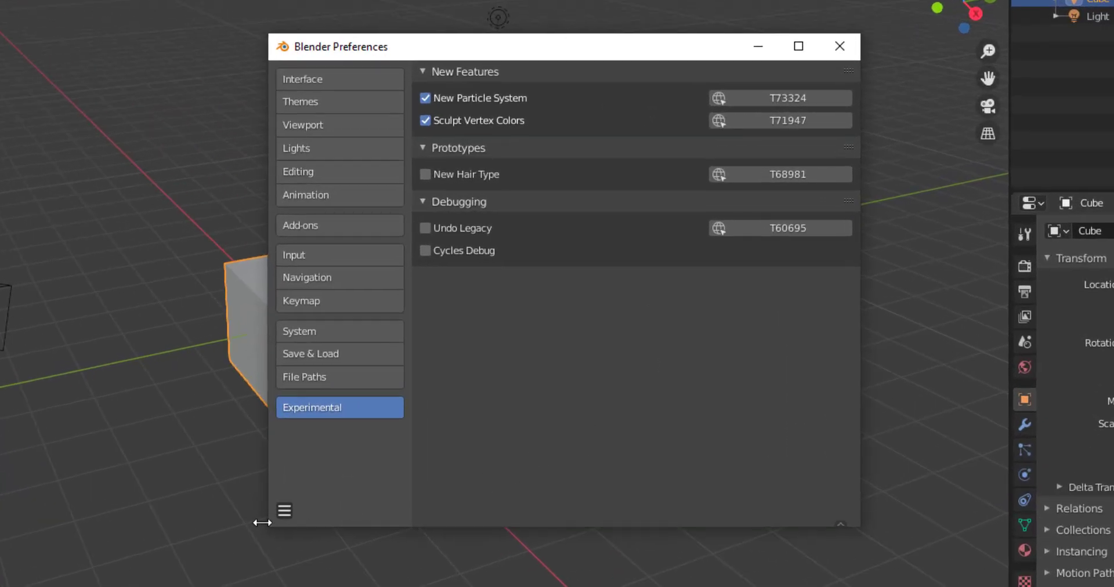
left_click(284, 510)
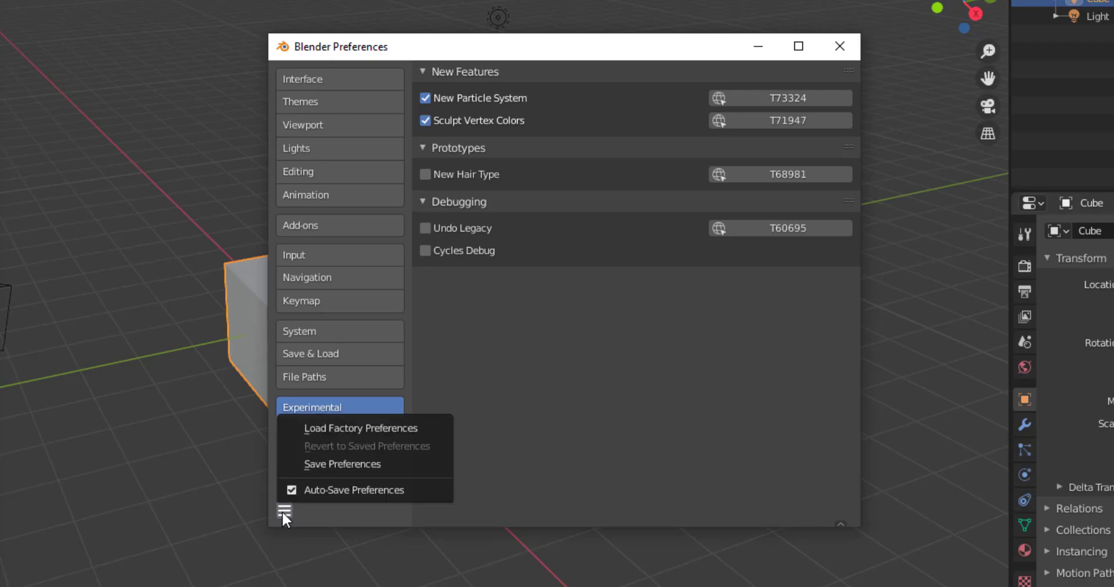
left_click(327, 465)
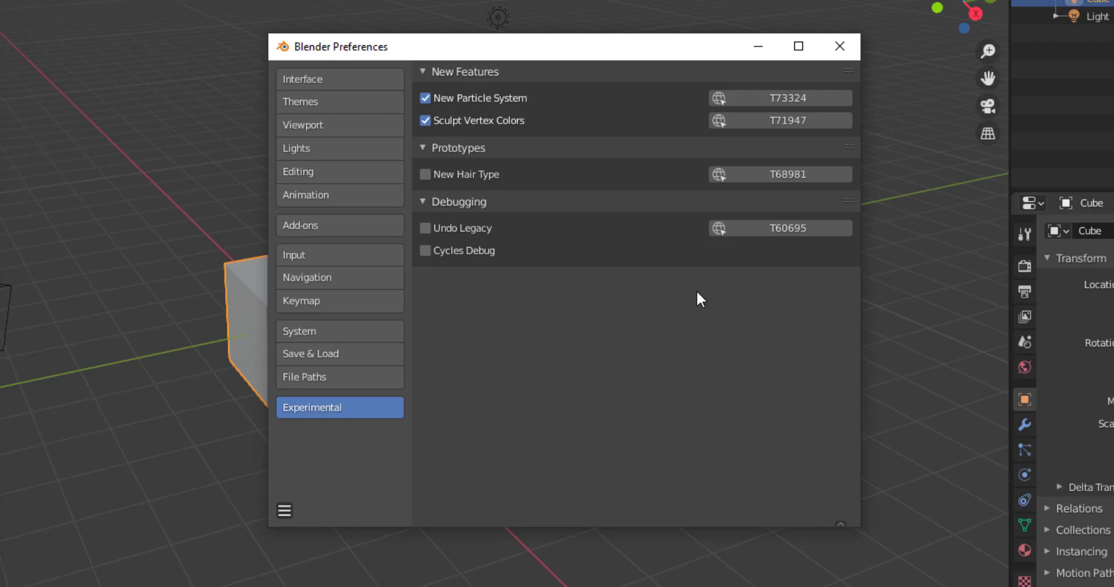
left_click(845, 40)
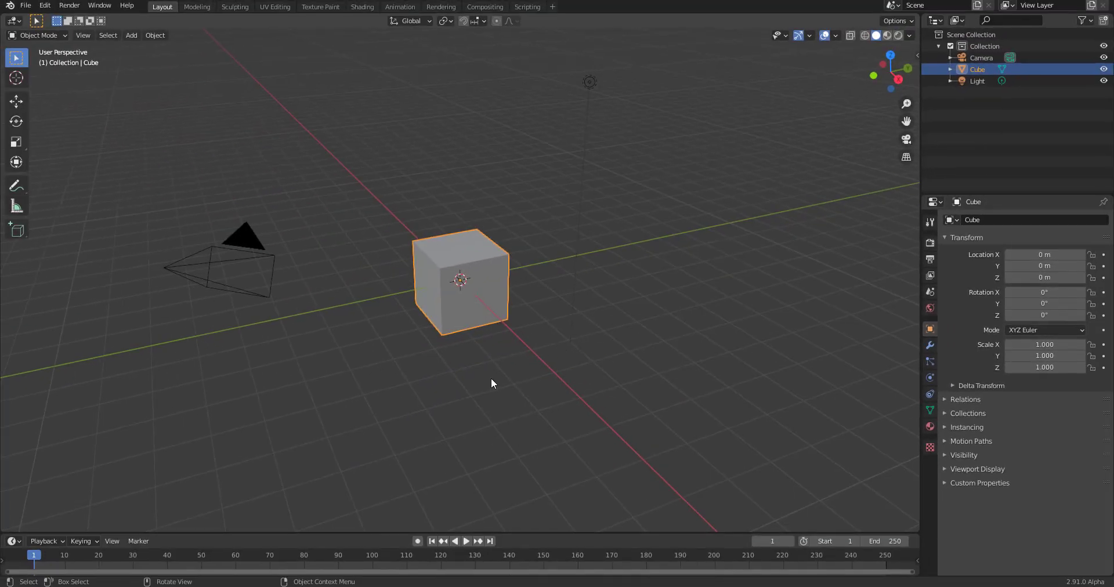
Delete the default cube and add a point cloud at the scene origin.
middle_click_drag(492, 379, 532, 331)
key("Delete")
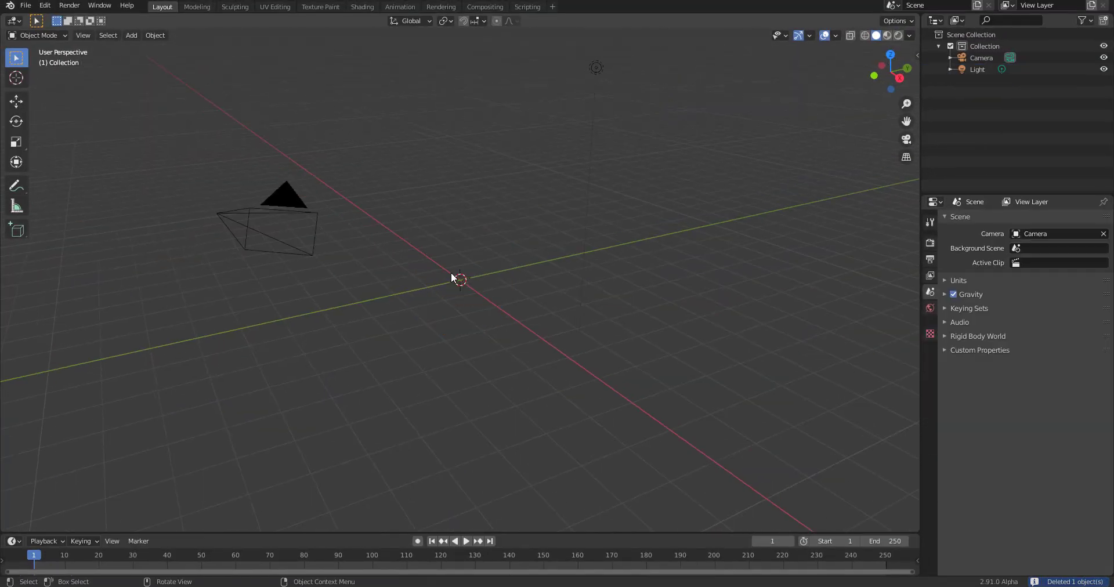
key("shift+a")
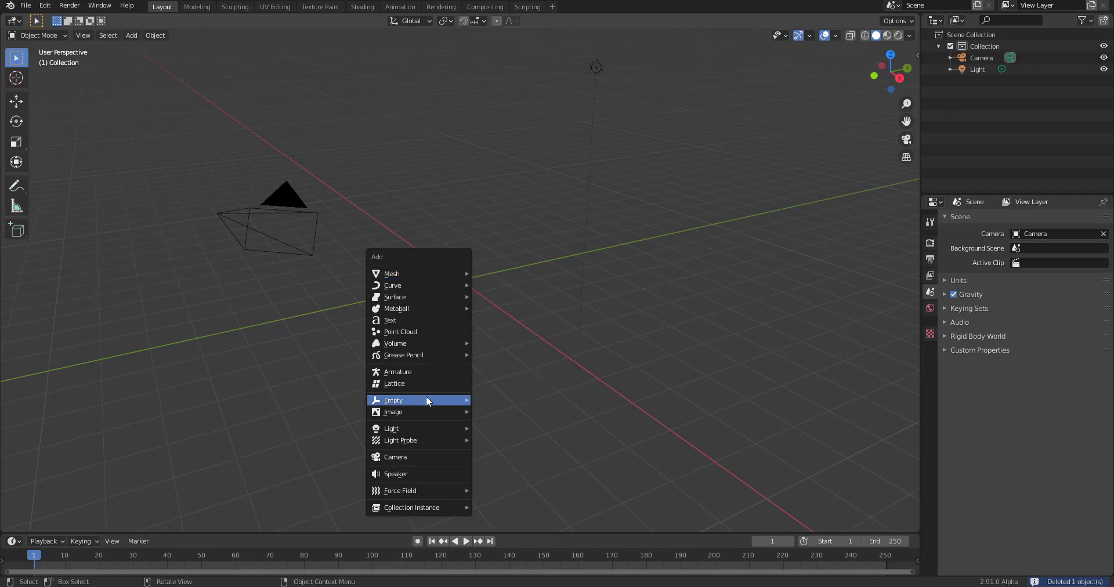
left_click(406, 332)
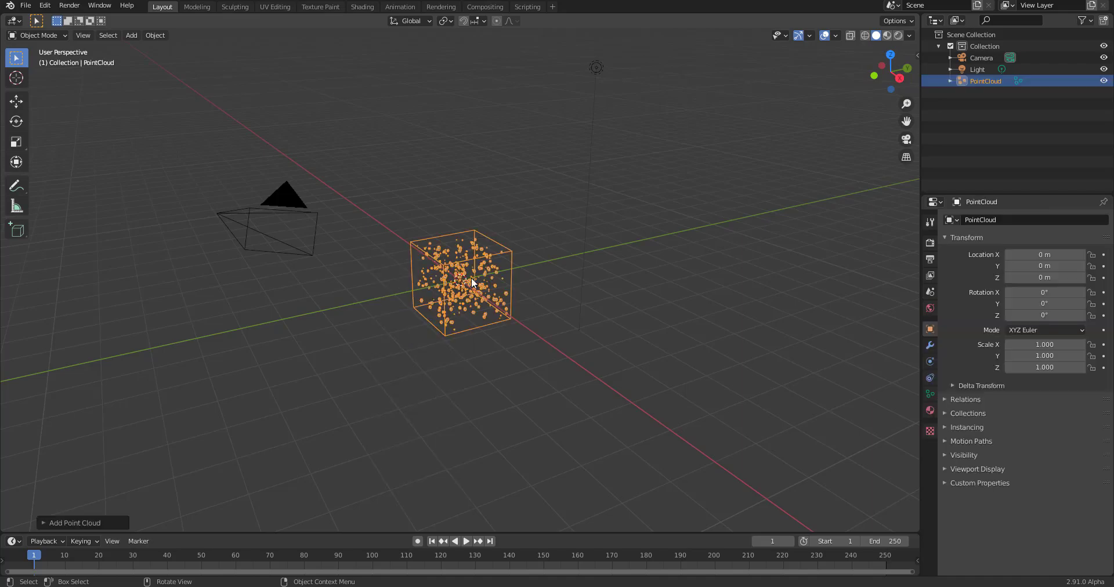
middle_click_drag(472, 279, 440, 325)
scroll(511, 266, "up", 6)
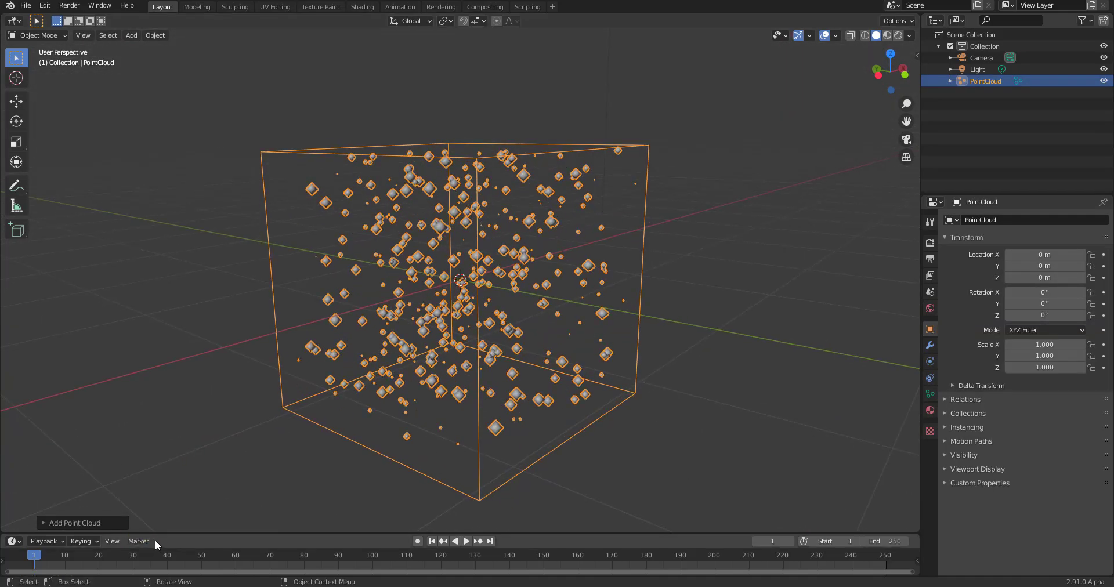
Enlarge the timeline area to about half the window height and turn it into a Simulation Editor.
left_click_drag(155, 533, 155, 314)
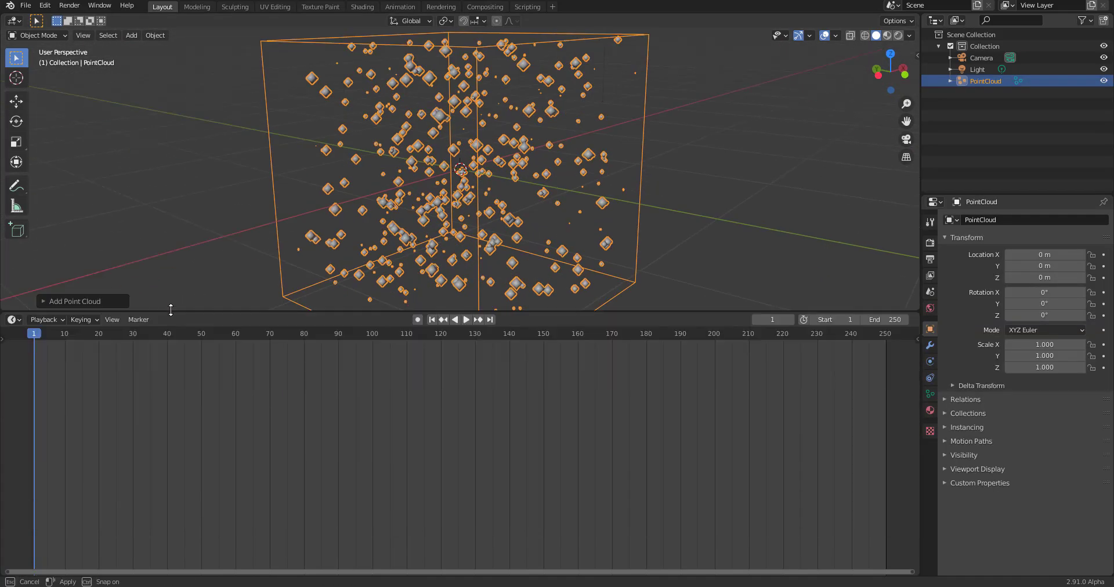
left_click(21, 319)
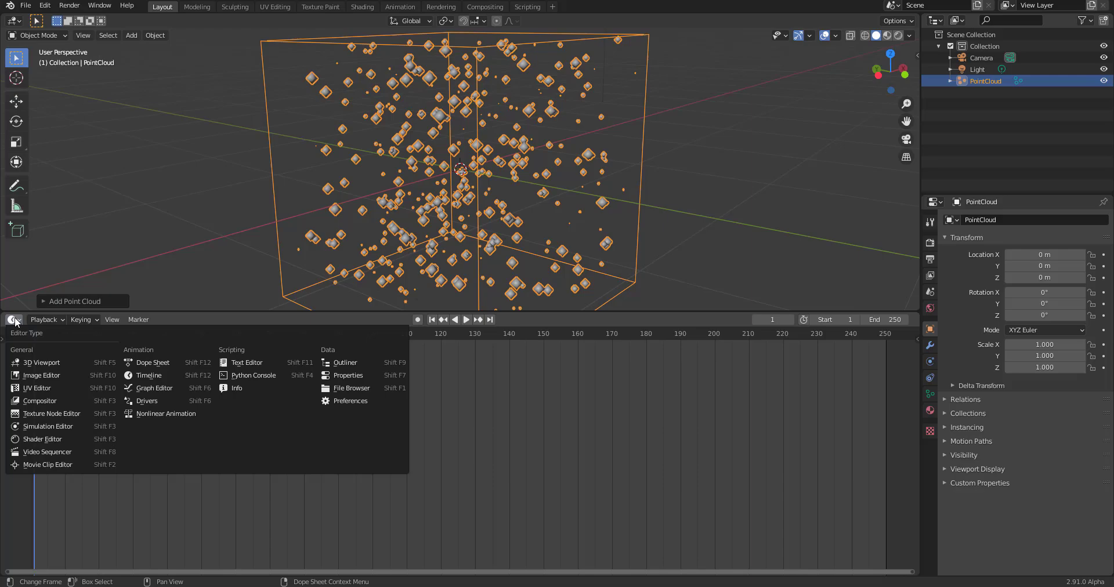
left_click(41, 426)
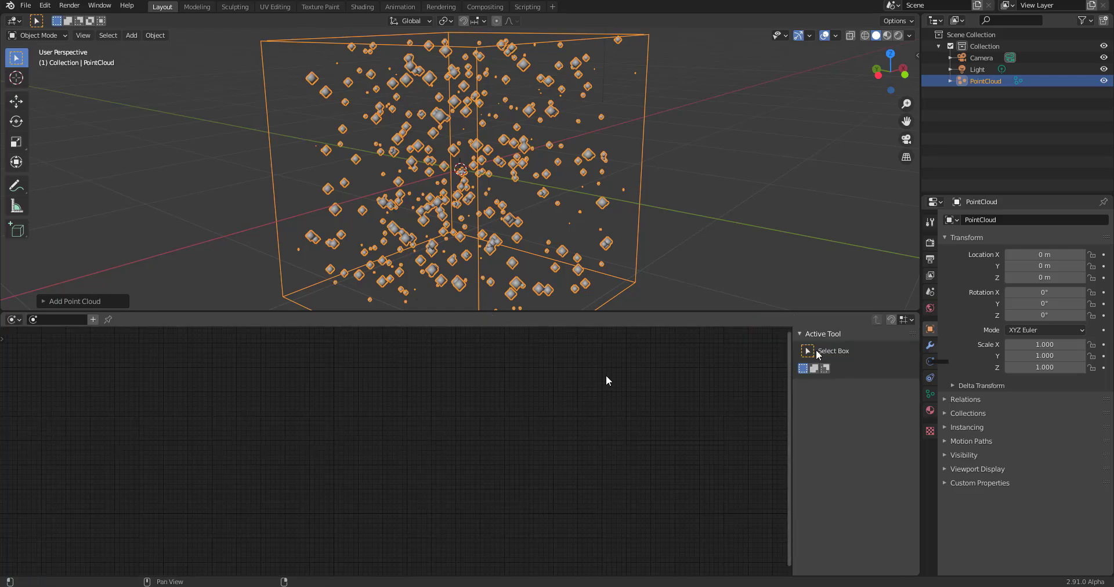
Add a Simulation modifier to the point cloud.
scroll(708, 232, "down", 2)
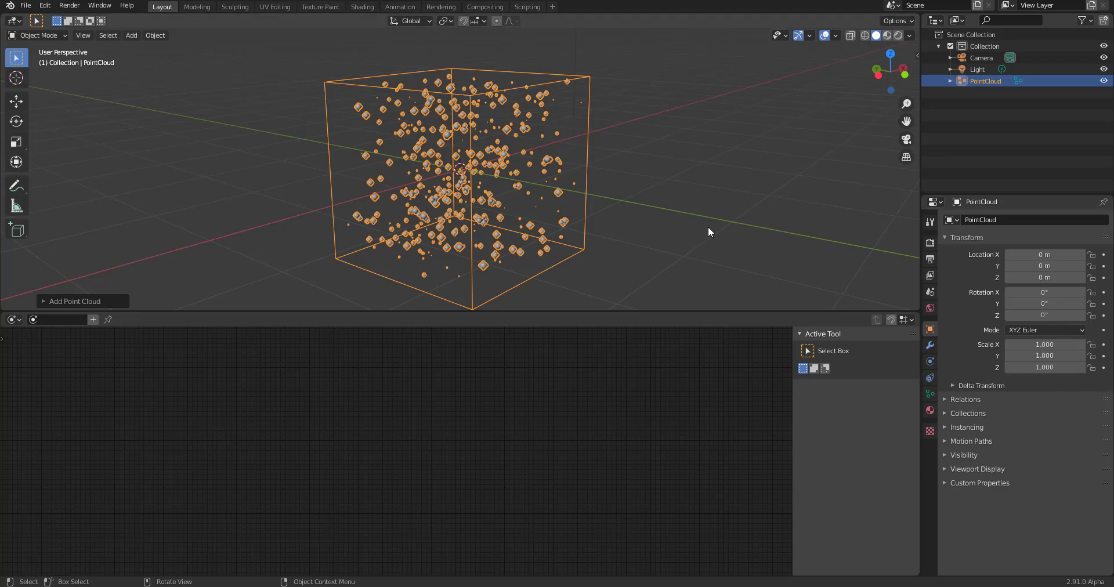
mouse_move(527, 167)
middle_mouse_down()
mouse_move(552, 180)
mouse_move(546, 165)
middle_mouse_up()
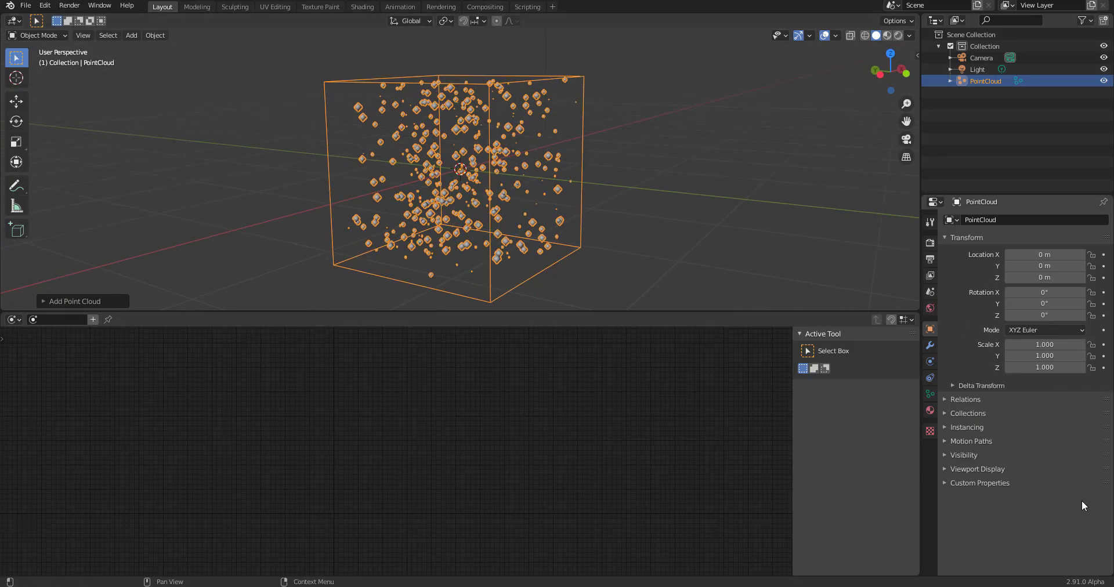
left_click(930, 346)
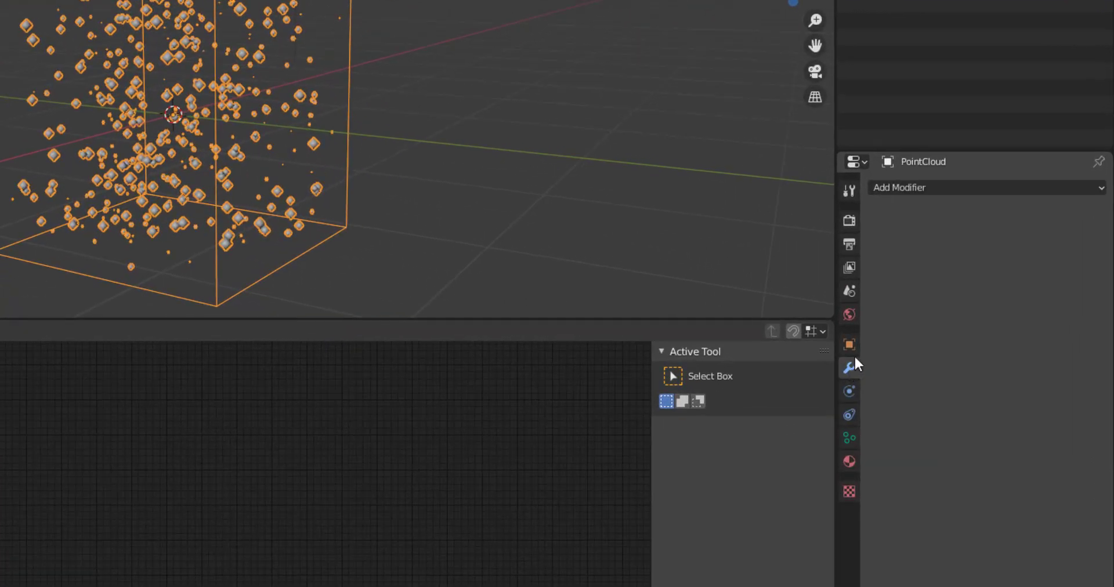
left_click(919, 190)
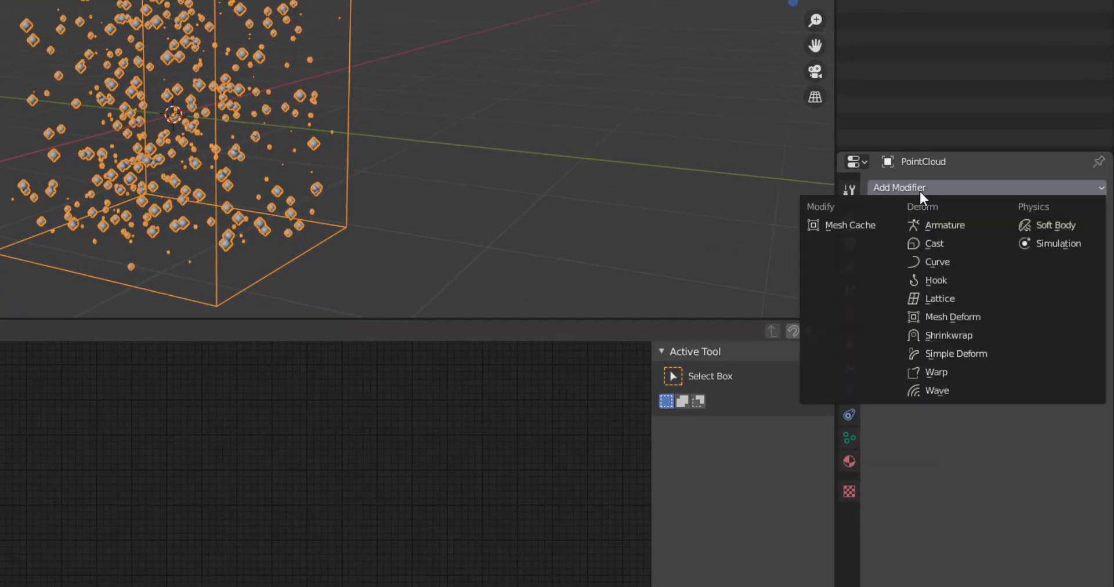
left_click(1044, 244)
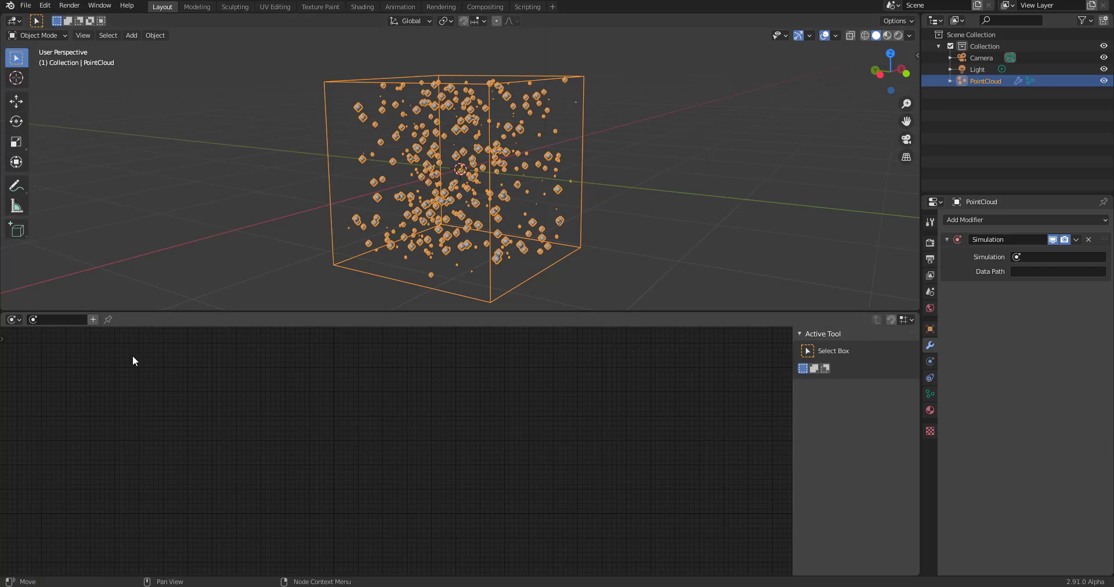
Create a new simulation node tree and assign it to the point cloud's Simulation modifier.
left_click(93, 320)
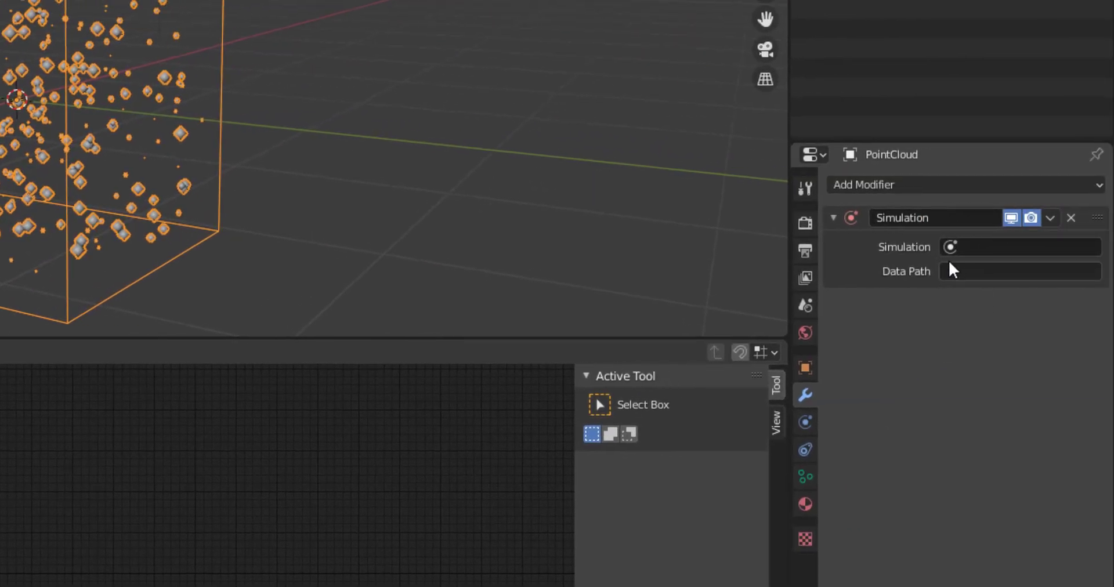
left_click(950, 248)
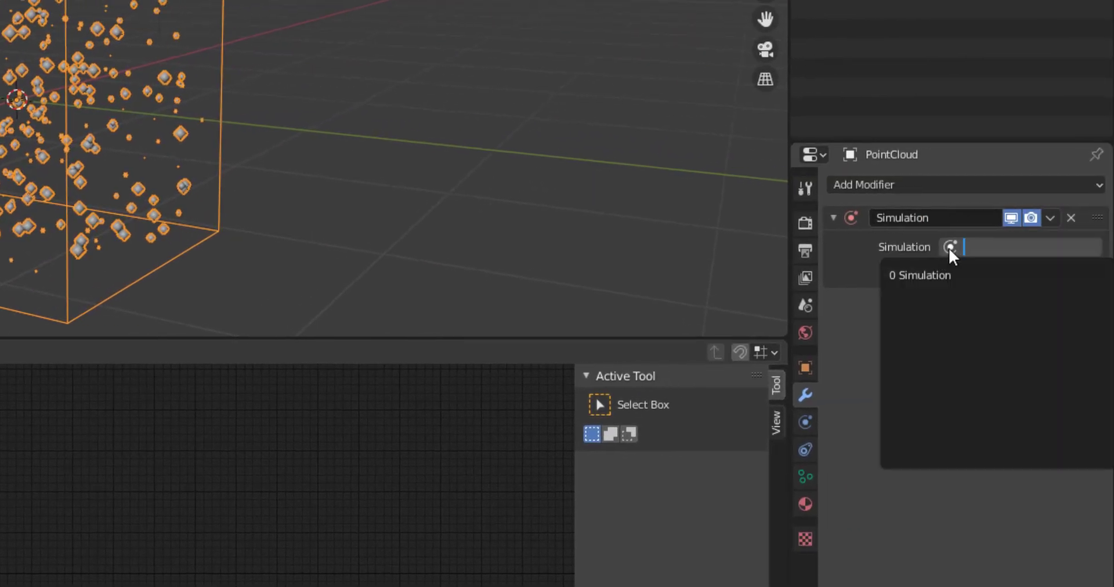
left_click(897, 275)
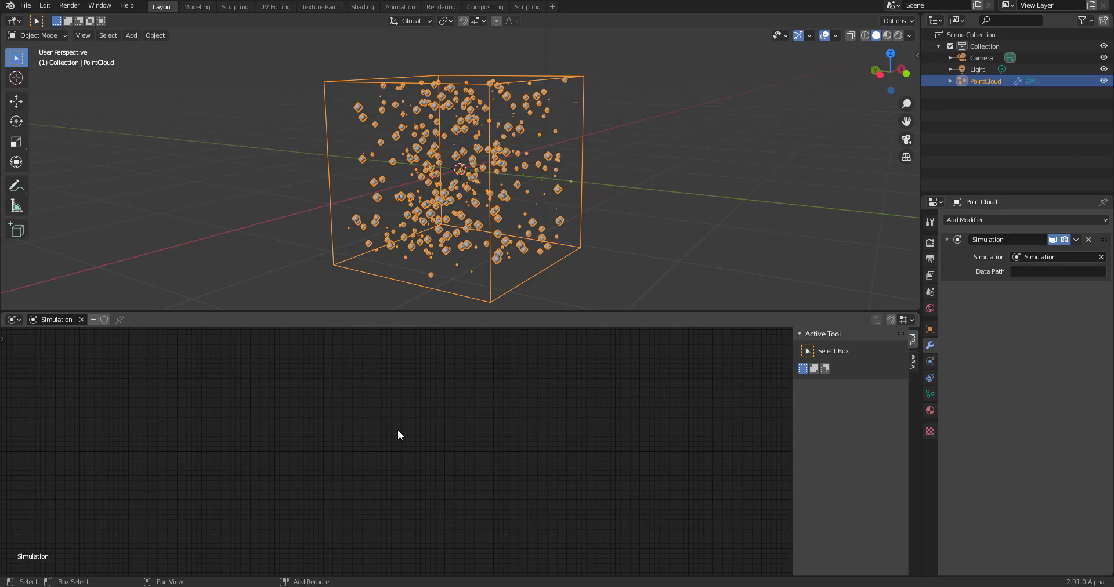
Add a Particle Simulation output node to the simulation node tree and place it in the empty node area.
key("shift+a")
mouse_move(398, 447)
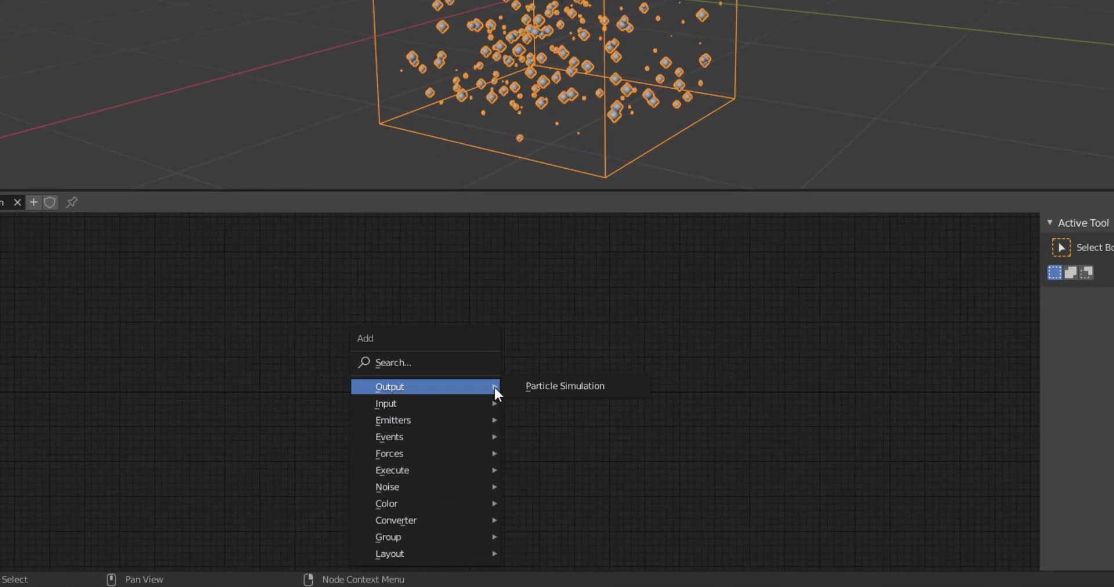
left_click(572, 383)
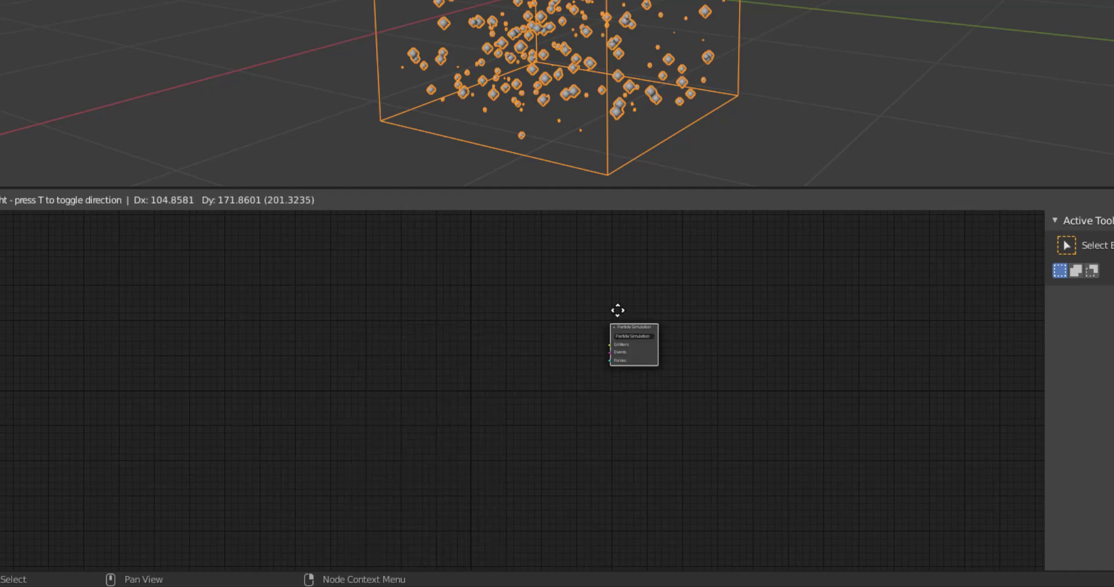
left_click(608, 319)
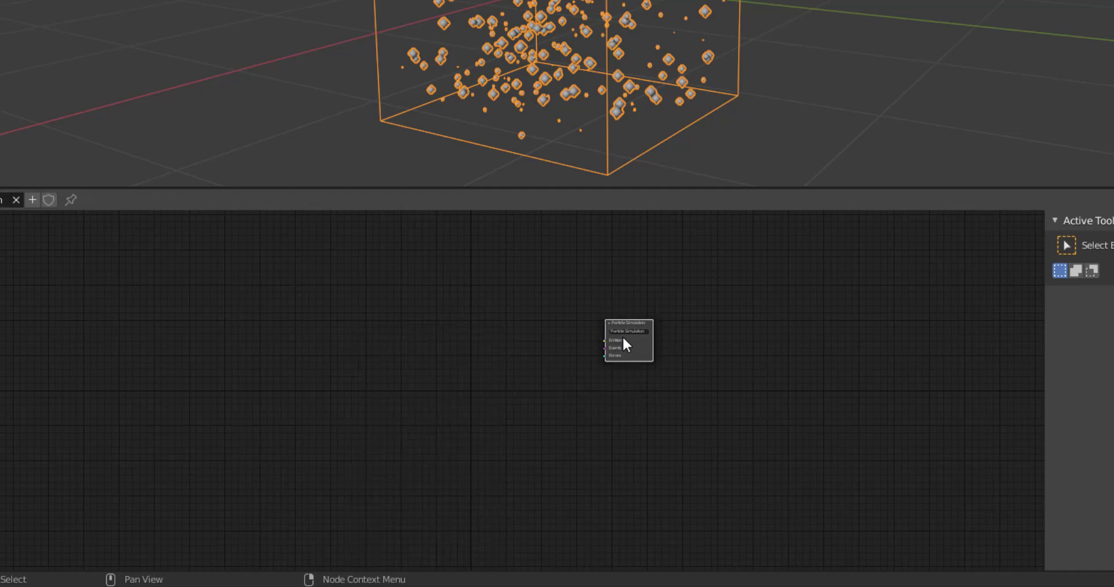
middle_click_drag(622, 336, 463, 385)
scroll(440, 394, "up", 14)
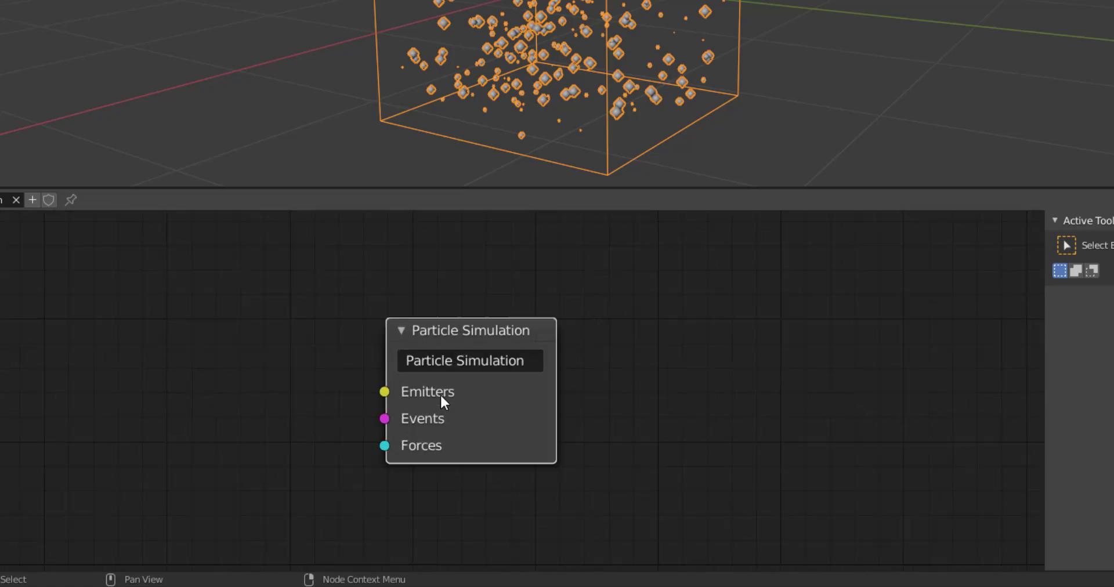
scroll(440, 393, "up", 2)
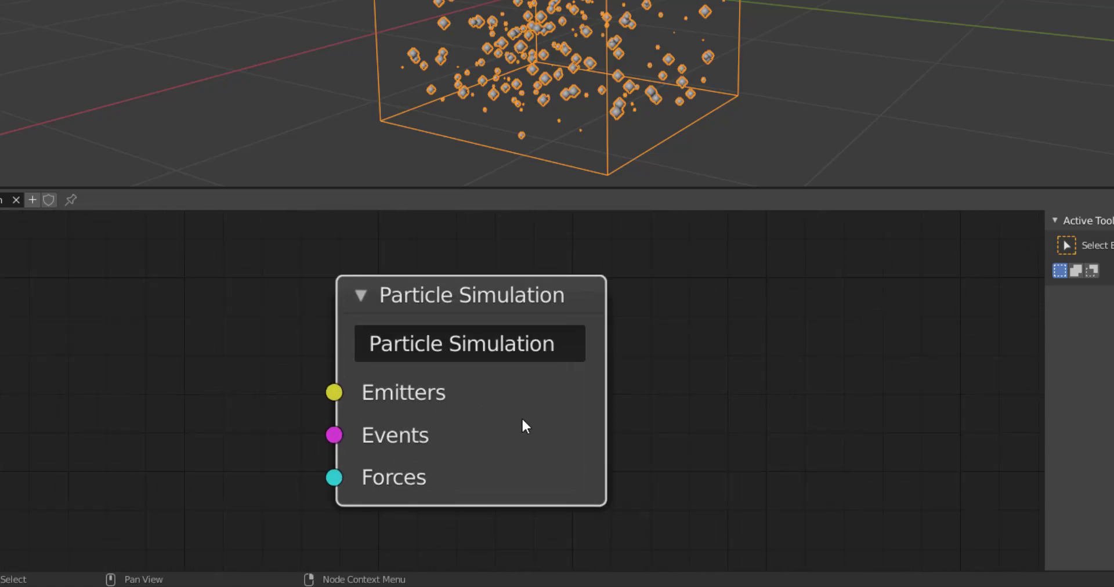
Rename the Particle Simulation node's identifier to PS.
left_click_drag(521, 416, 692, 401)
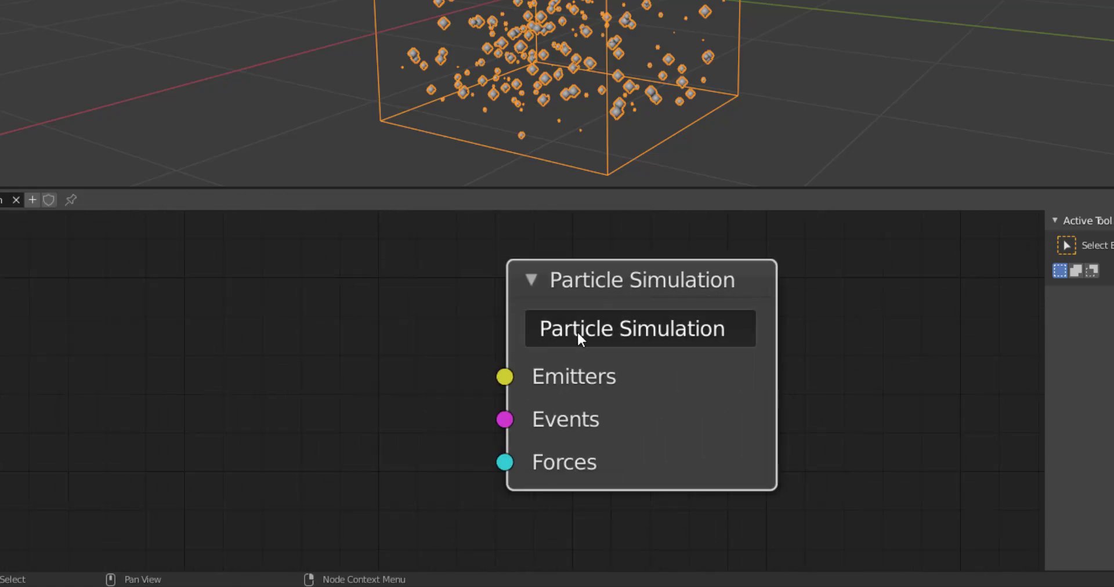
left_click(627, 330)
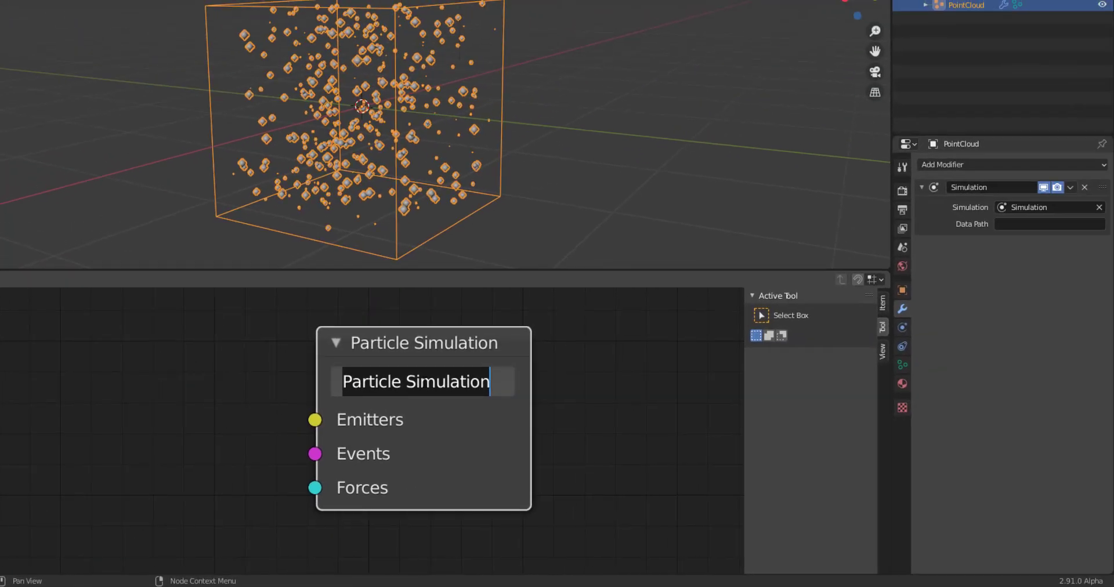
key("Return")
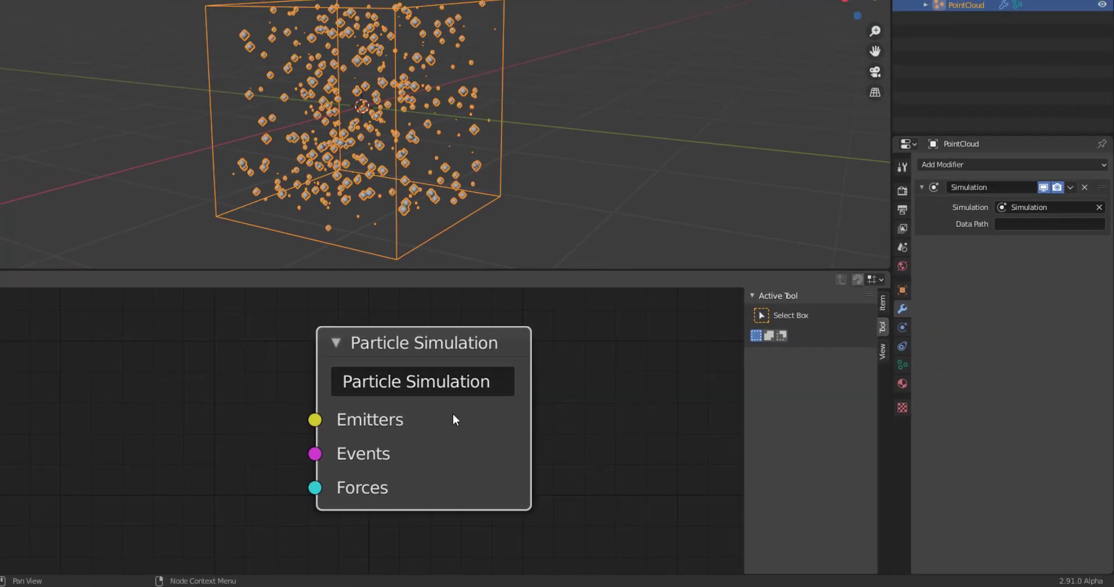
left_click_drag(444, 360, 484, 366)
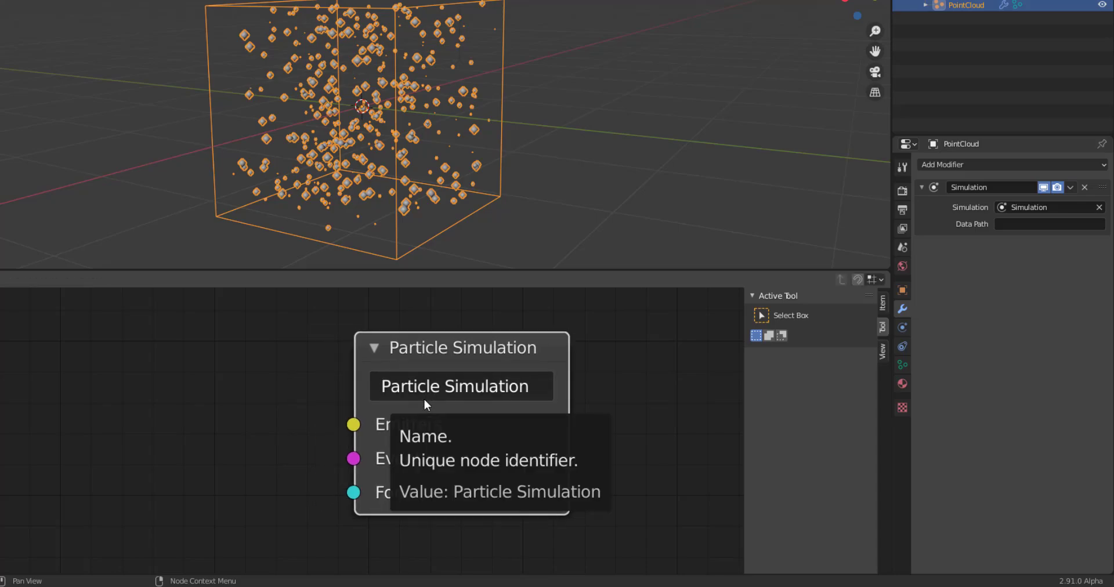
left_click(435, 387)
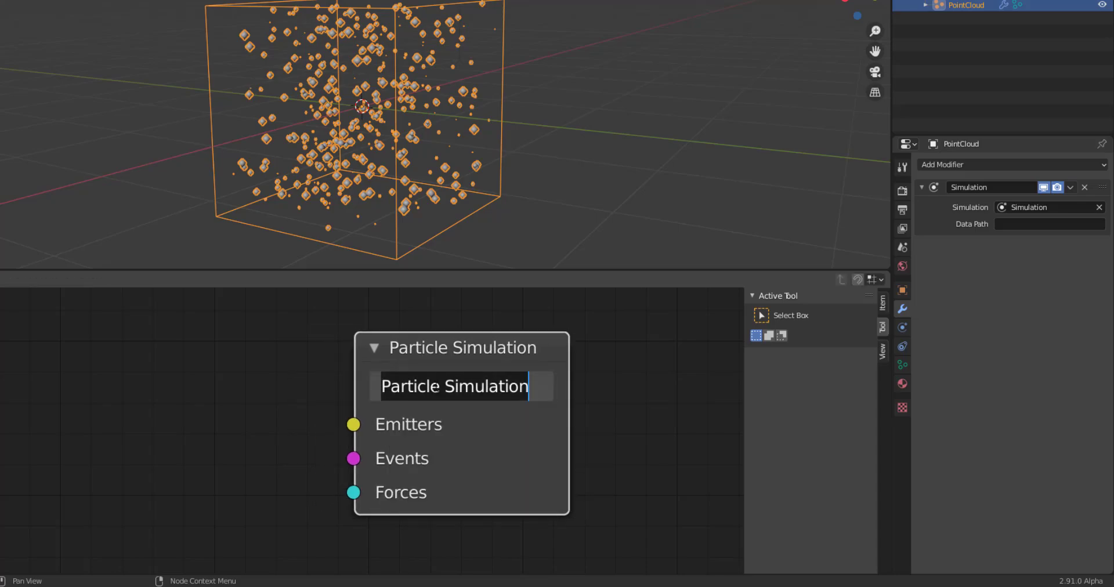
type("PS")
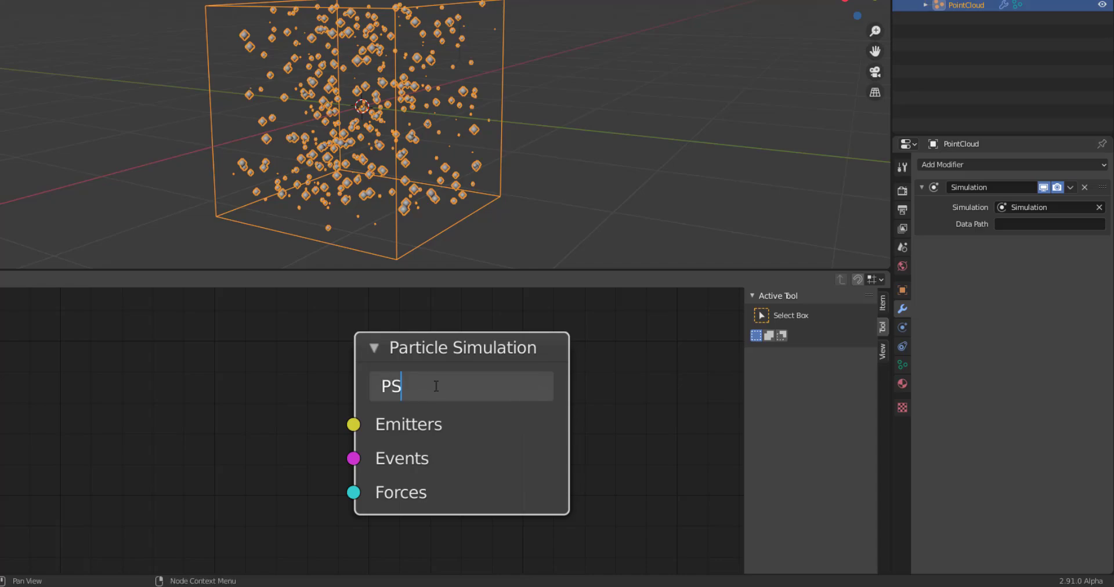
key("Return")
Copy the node's name PS into the Data Path of the point cloud's Simulation modifier.
left_click(436, 386)
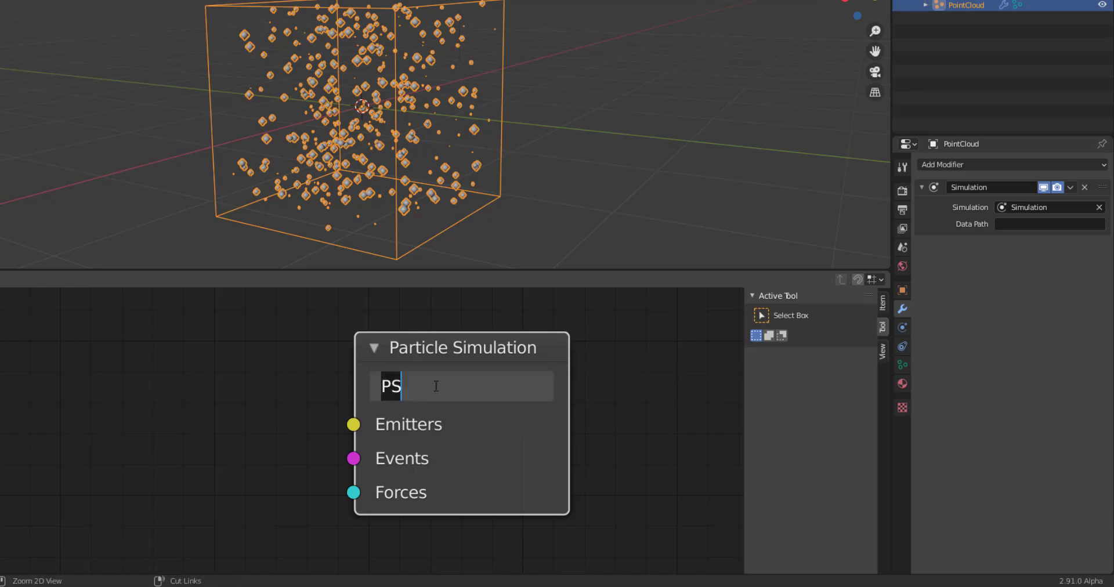
key("ctrl+c")
left_click(1037, 223)
key("ctrl+v")
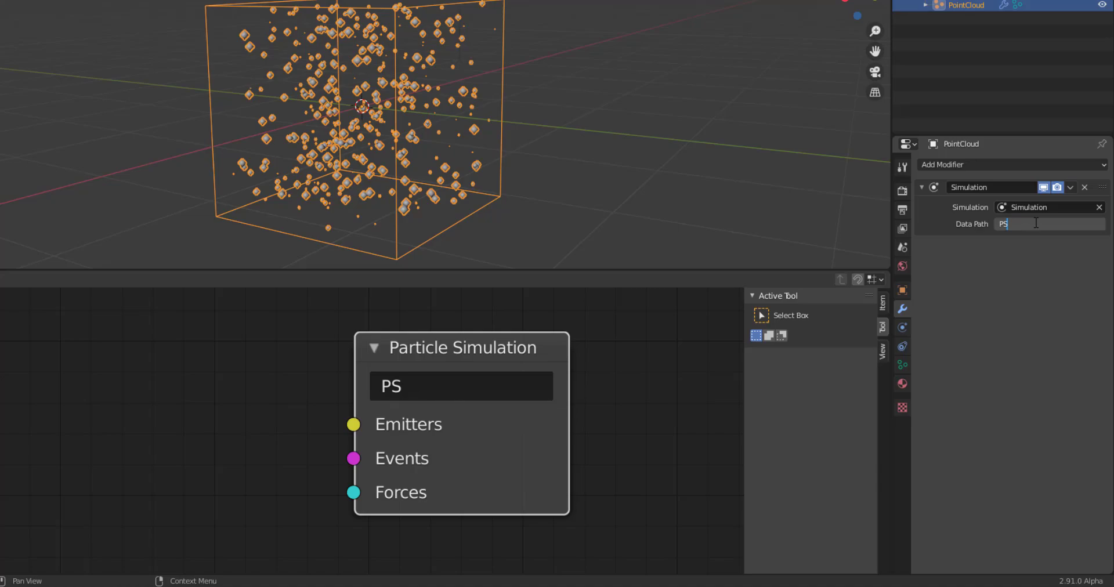
key("Return")
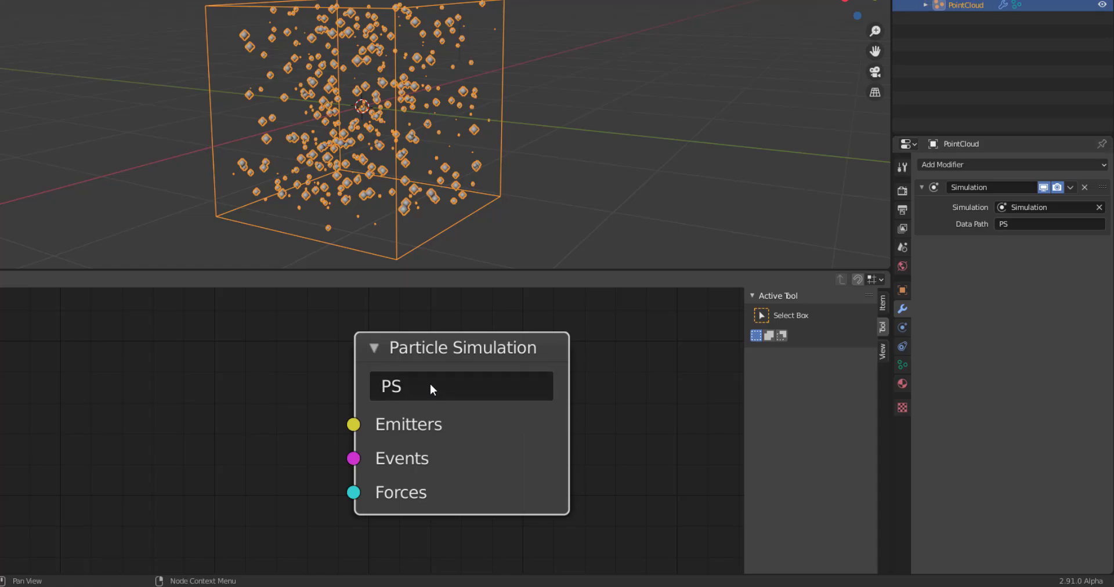
Make room beside the Particle Simulation node and add a Grid mesh at the centre of the scene.
middle_click_drag(430, 384, 460, 380)
scroll(354, 131, "down", 5)
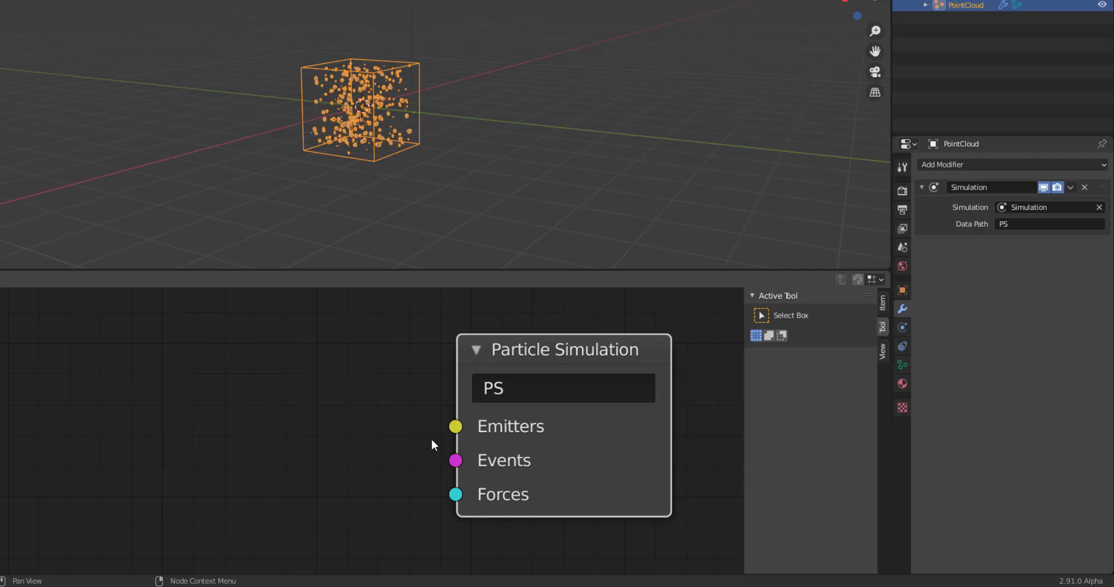
left_click(517, 104)
key("shift+a")
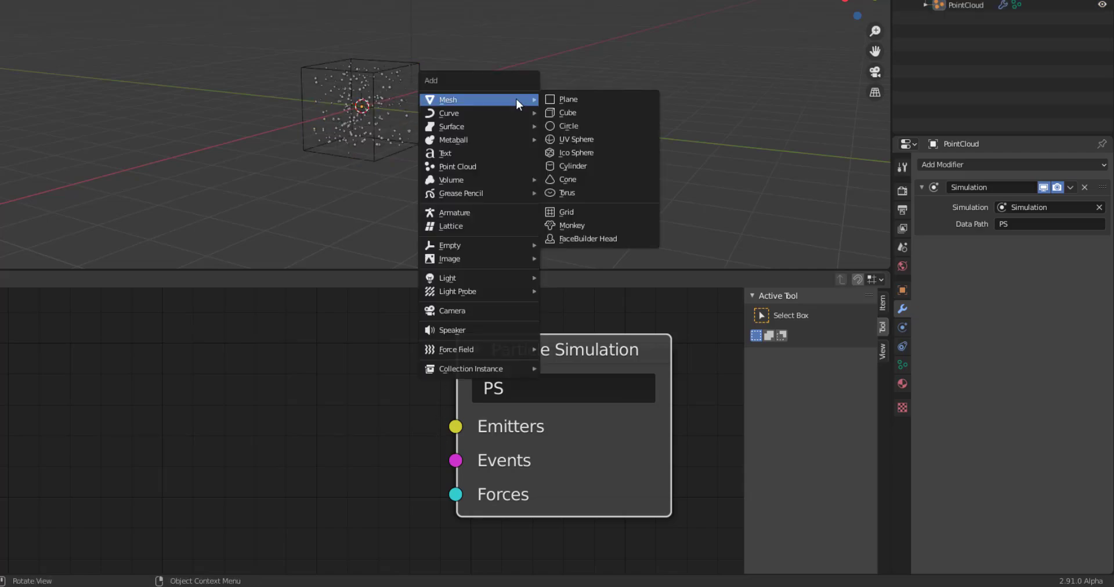
left_click(574, 212)
middle_click_drag(574, 213, 586, 236)
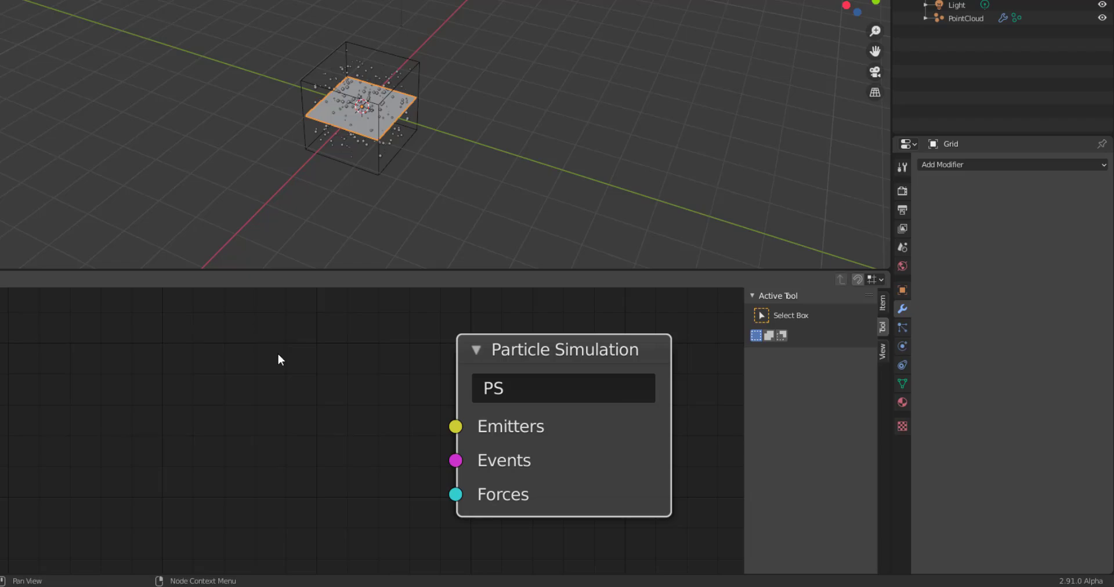
left_click(231, 402)
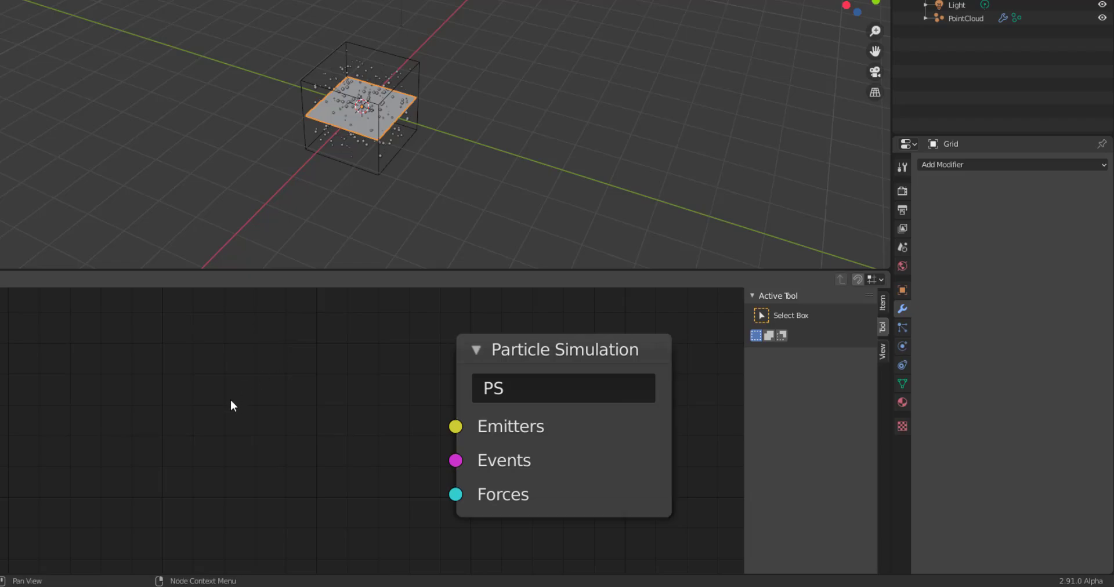
key("shift+a")
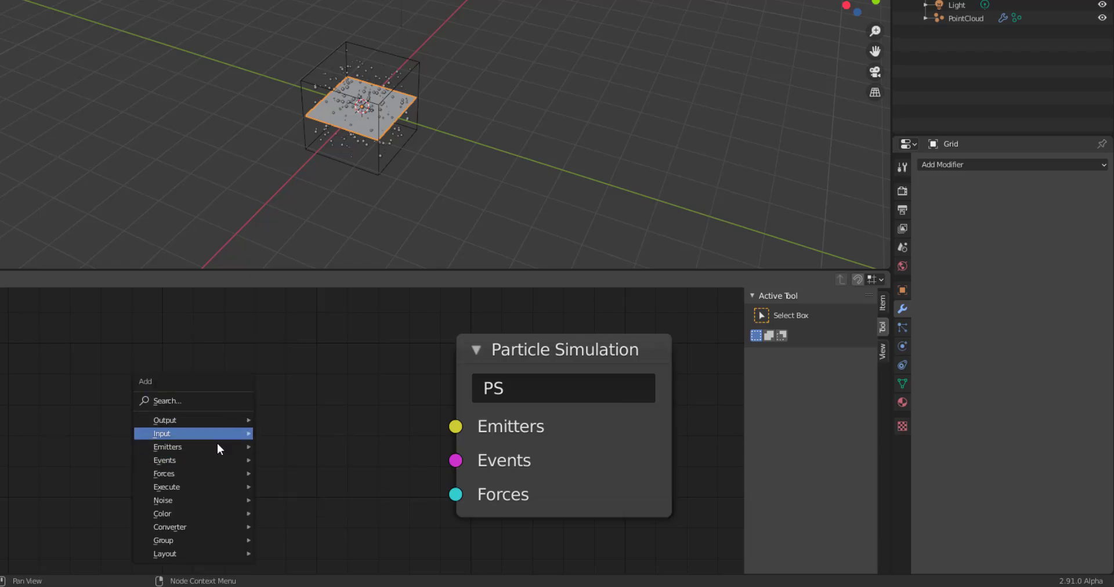
mouse_move(189, 464)
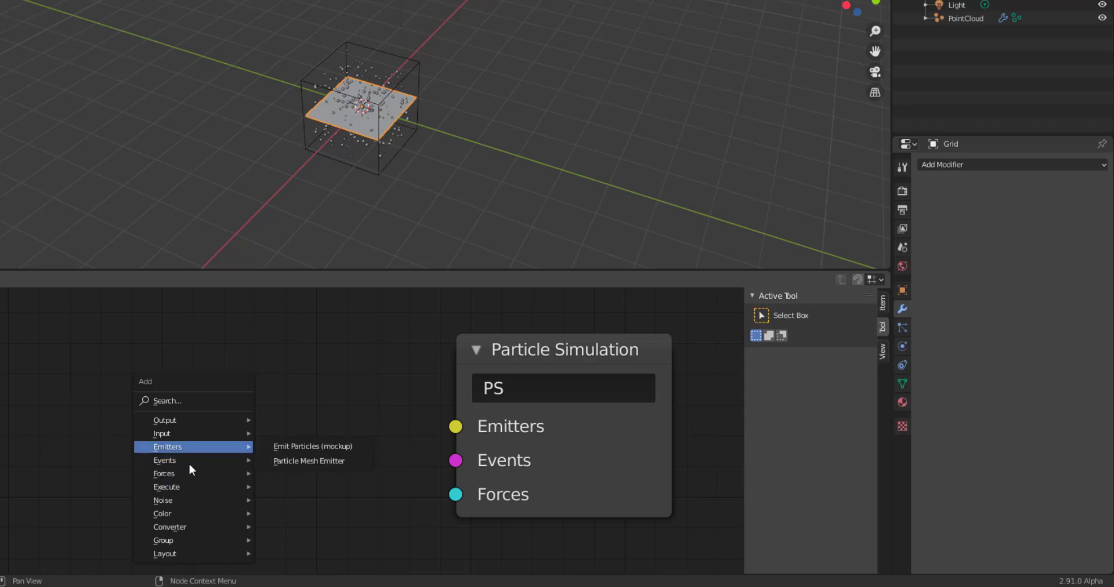
left_click(340, 448)
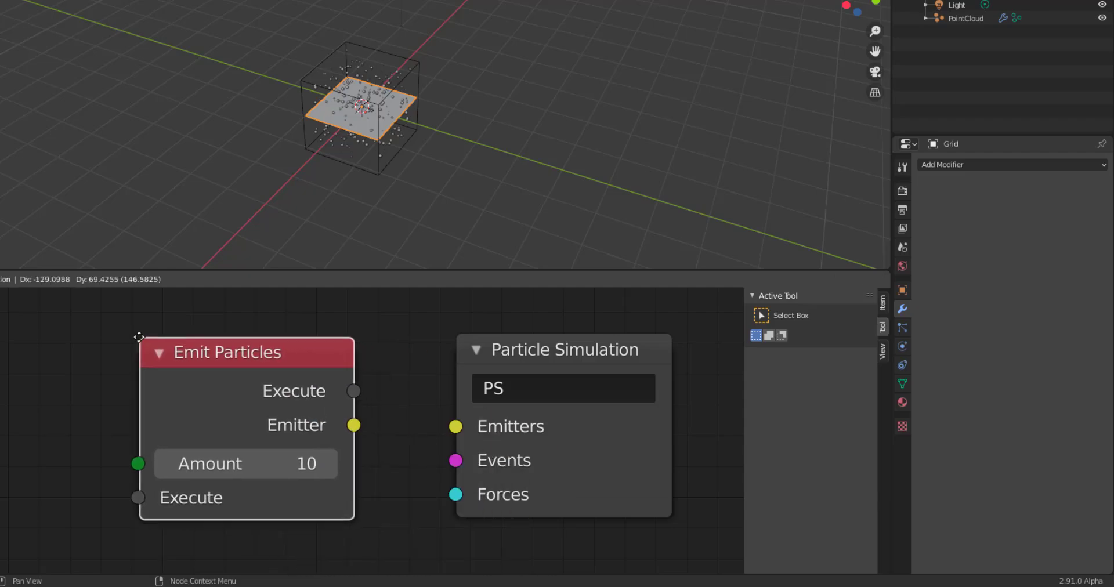
left_click(139, 337)
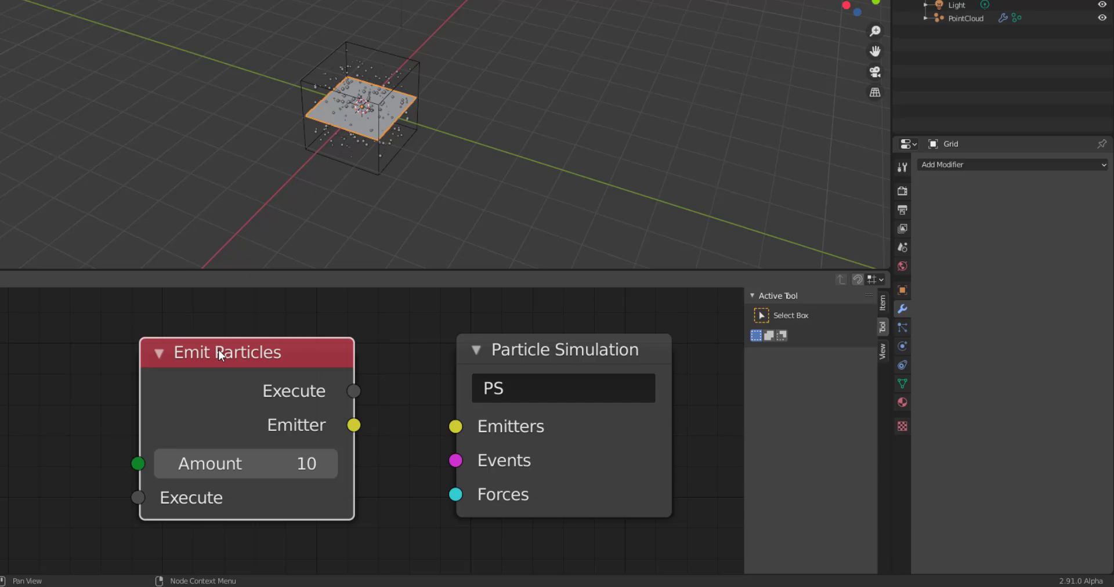
key("x")
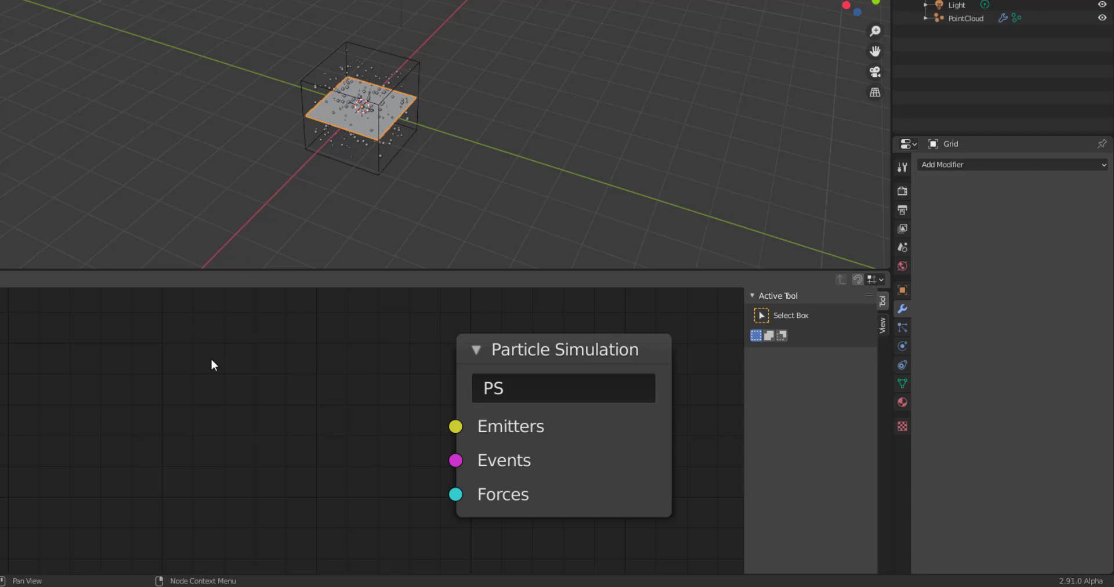
Add a Particle Mesh Emitter node and connect its Emitter output to the Particle Simulation node's Emitters input.
key("shift+a")
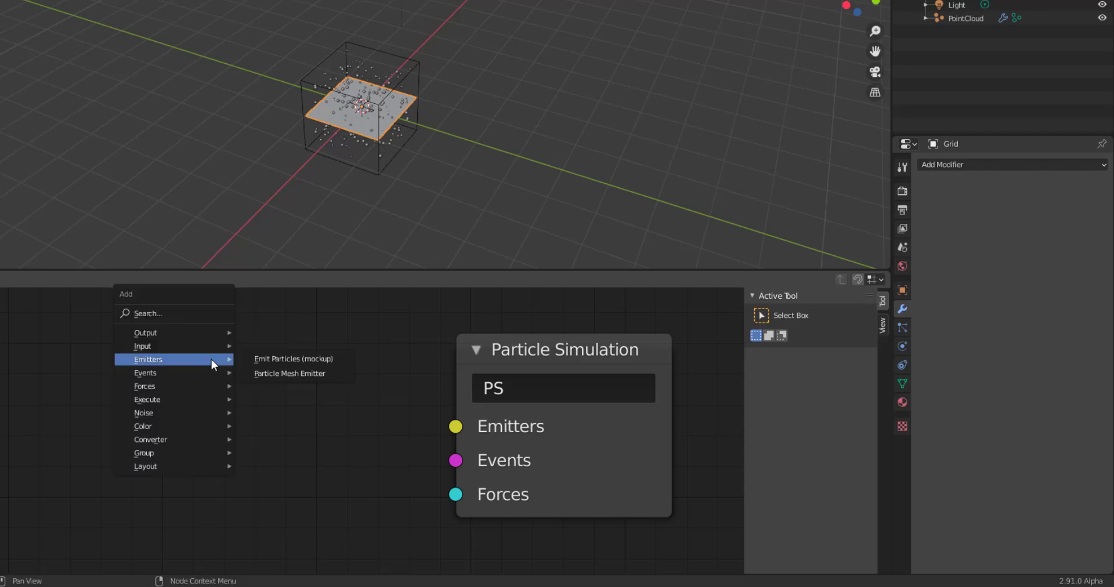
left_click(268, 376)
left_click(136, 356)
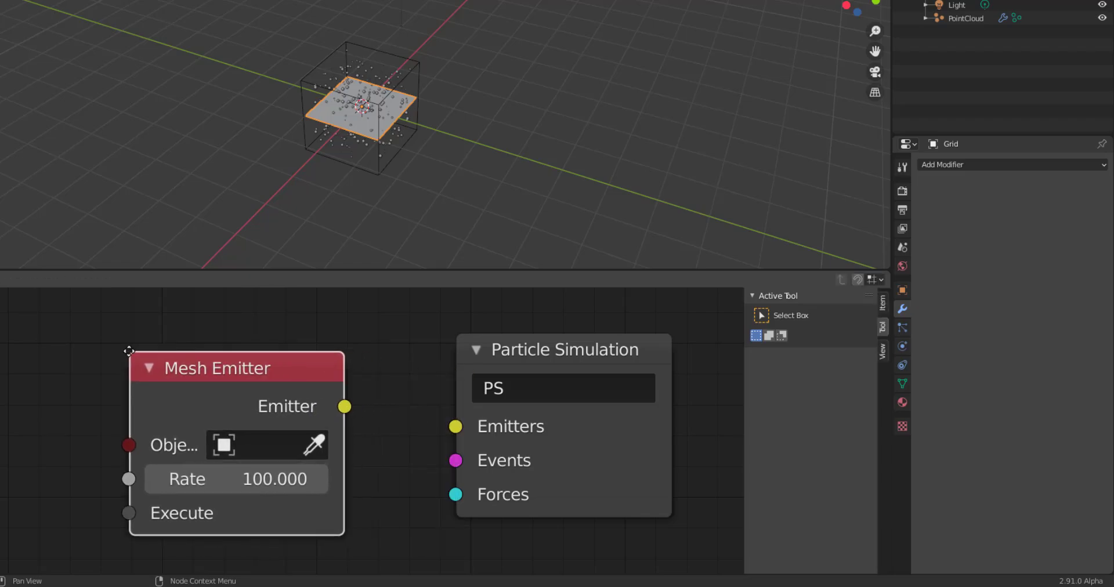
left_click_drag(343, 407, 456, 427)
Move the Mesh Emitter node up and choose Grid as its emitter object.
scroll(289, 424, "down", 2)
left_click_drag(287, 406, 261, 320)
left_click(249, 358)
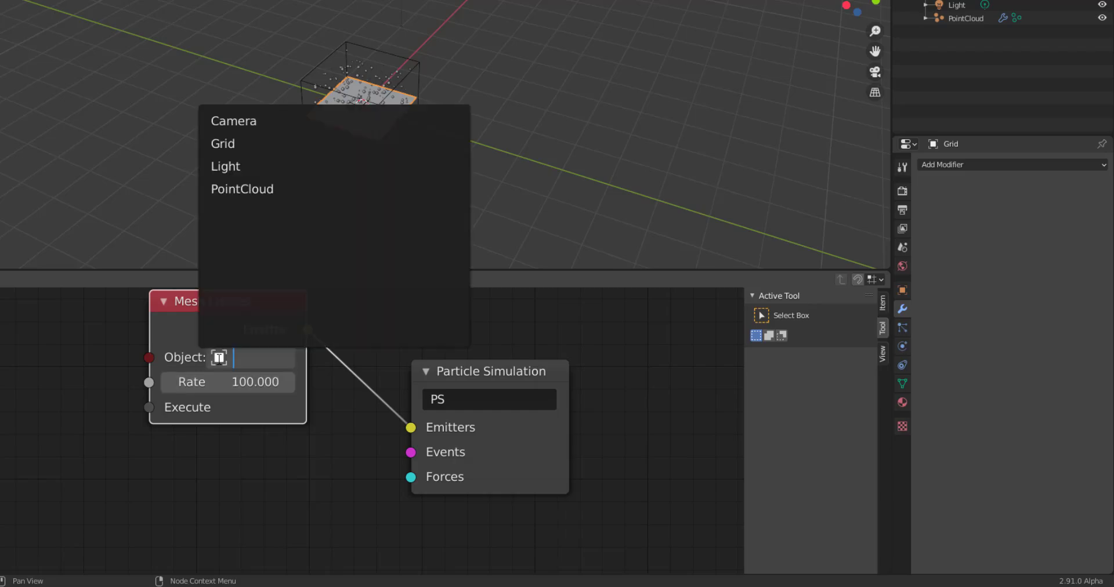
left_click(237, 145)
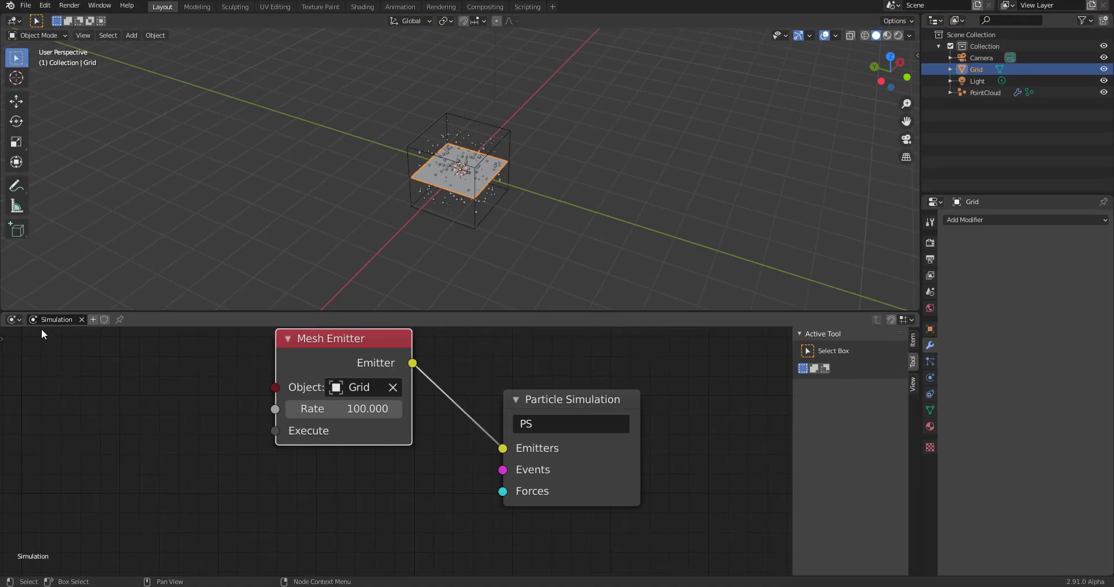
Play the simulation, stop it around frame 56 and examine the particles emitted from the grid.
key("space")
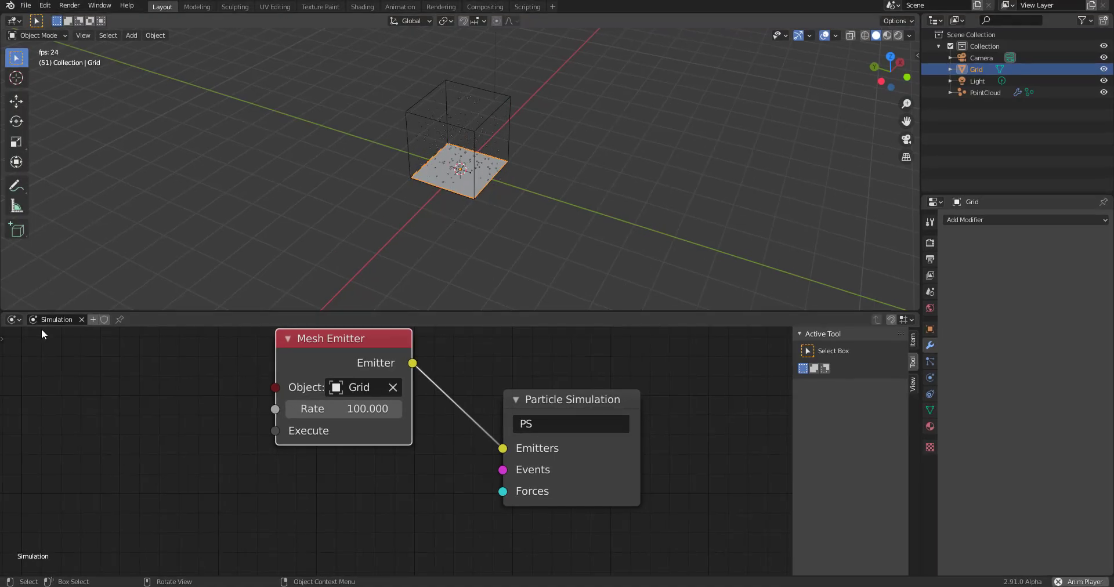
key("space")
mouse_move(460, 183)
middle_mouse_down()
mouse_move(461, 155)
mouse_move(518, 260)
middle_mouse_up()
scroll(461, 168, "up", 5)
scroll(502, 148, "up", 3)
scroll(535, 258, "down", 3)
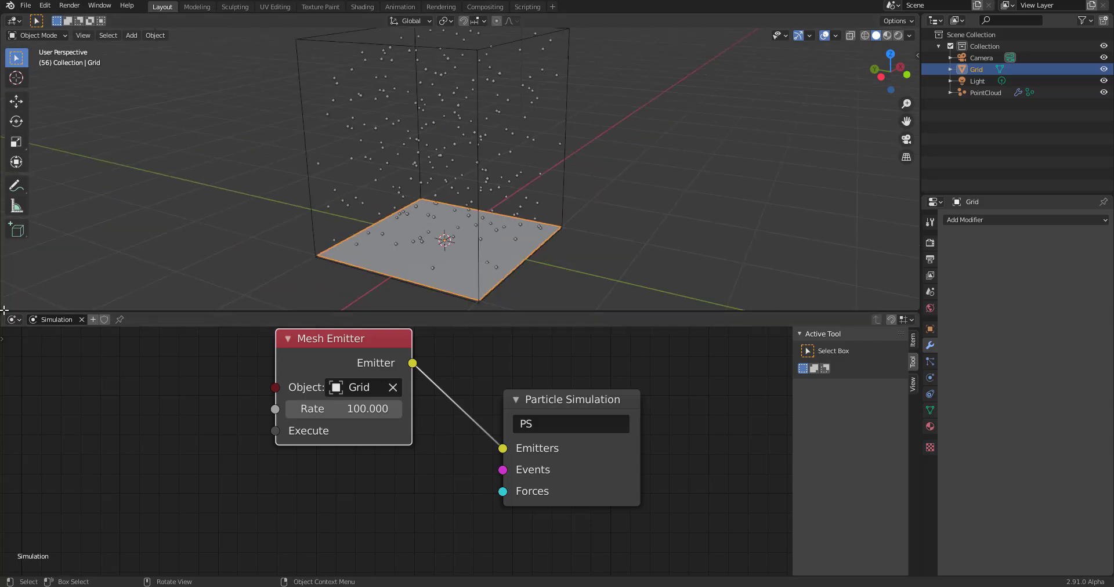
Split a narrow strip off the lower edge of the 3D Viewport as a Timeline and set the current frame to 0.
left_click_drag(4, 310, 10, 267)
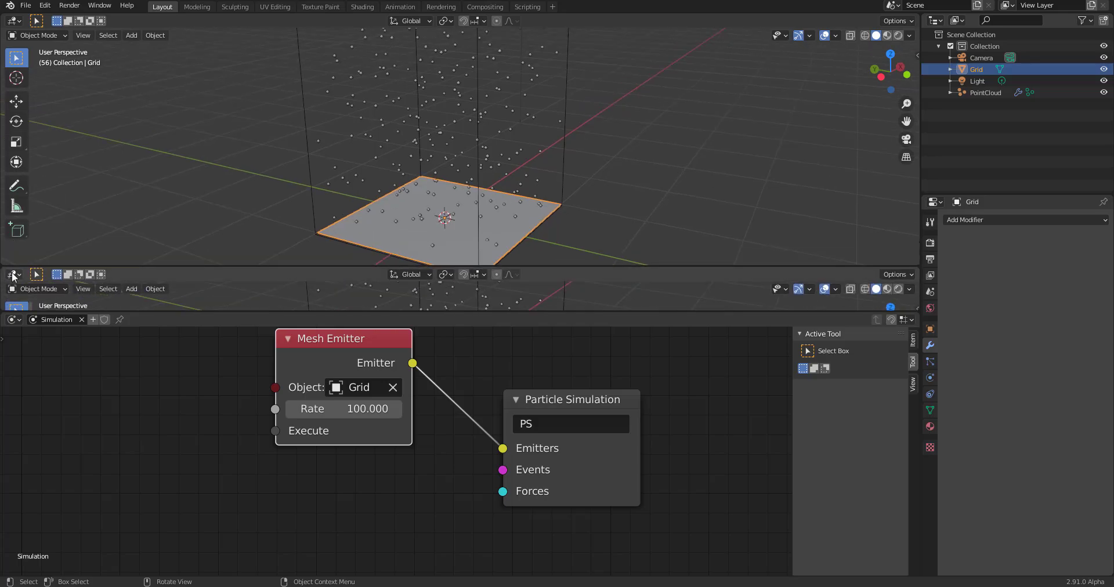
left_click(12, 273)
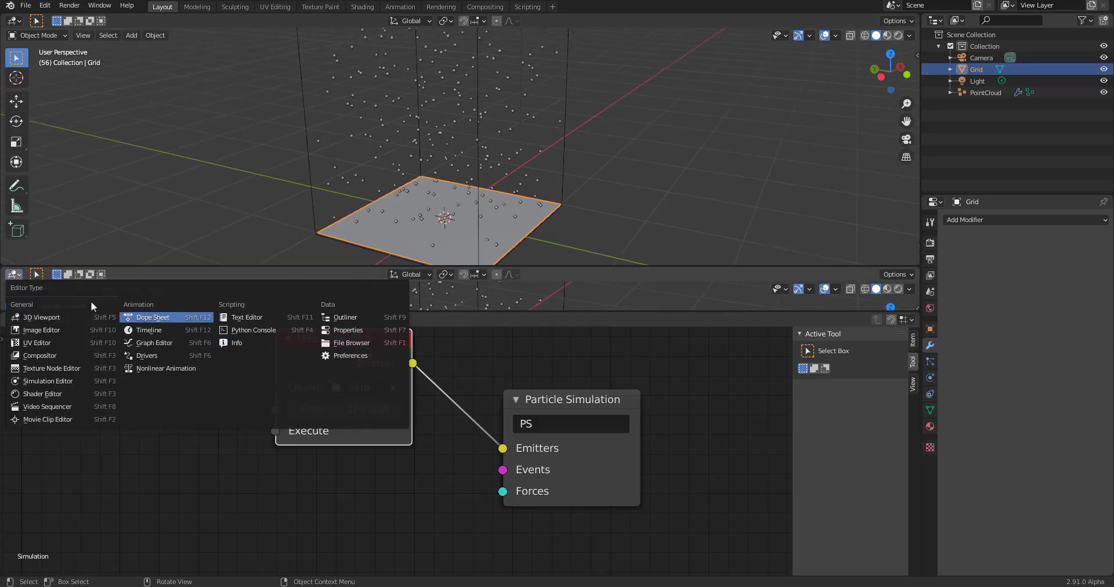
left_click(169, 329)
left_click_drag(306, 289, 115, 291)
scroll(518, 174, "down", 5)
middle_click_drag(519, 175, 493, 185)
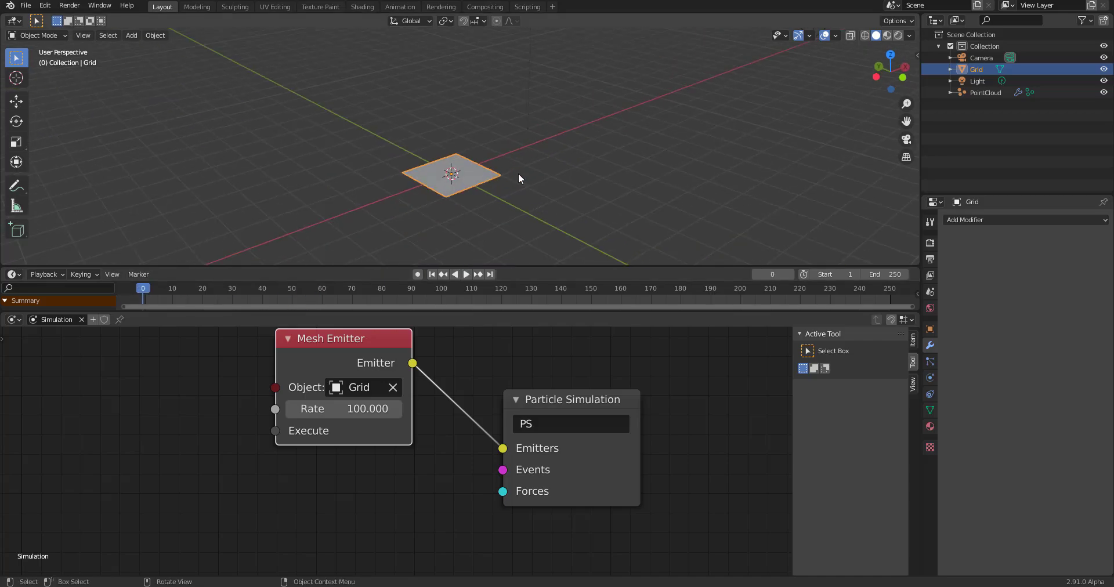
Add an Age Reached Event node below the Mesh Emitter and connect its Event output to the Particle Simulation node's Events input.
left_click_drag(617, 496, 685, 503)
scroll(685, 503, "down", 1)
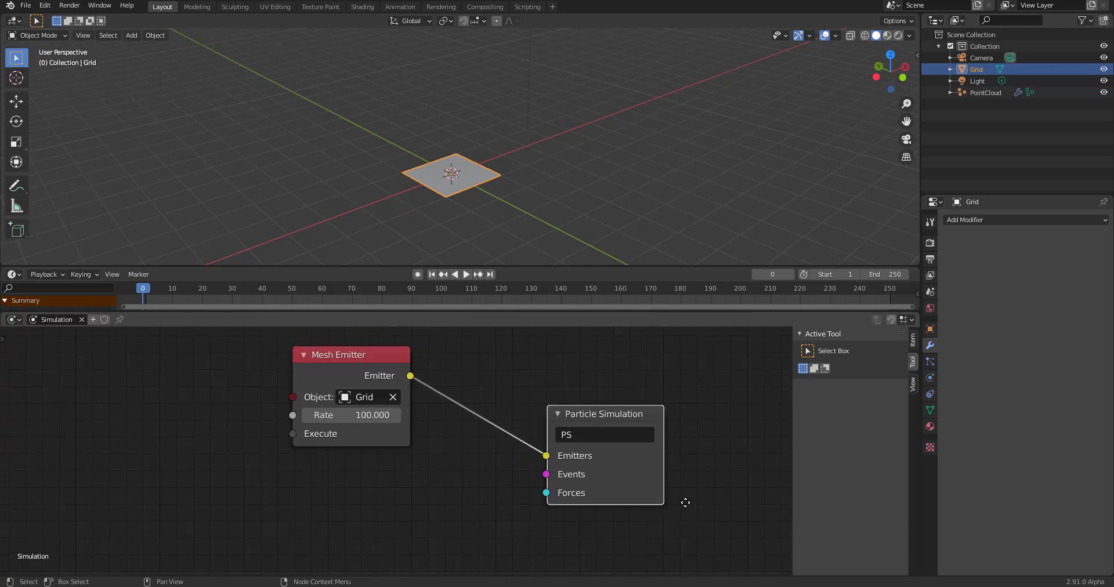
middle_click_drag(686, 502, 747, 446)
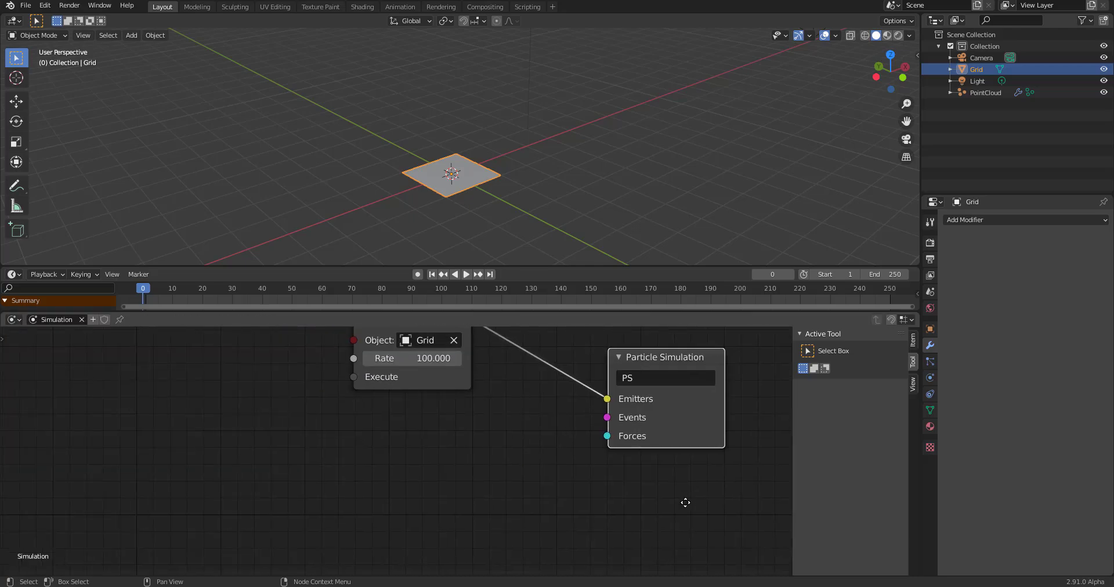
left_click(590, 440)
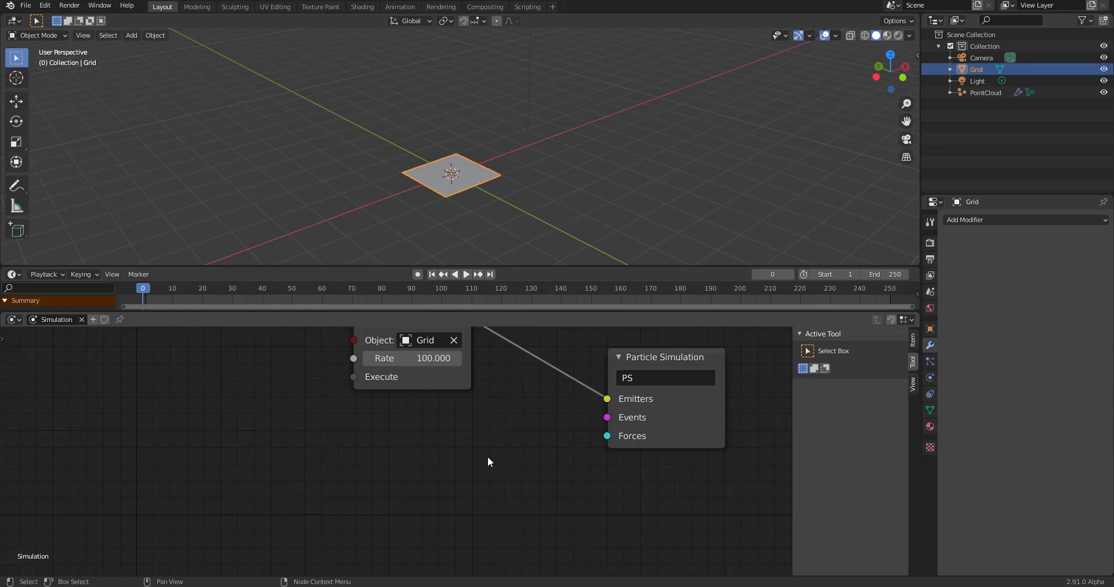
key("shift+a")
mouse_move(489, 467)
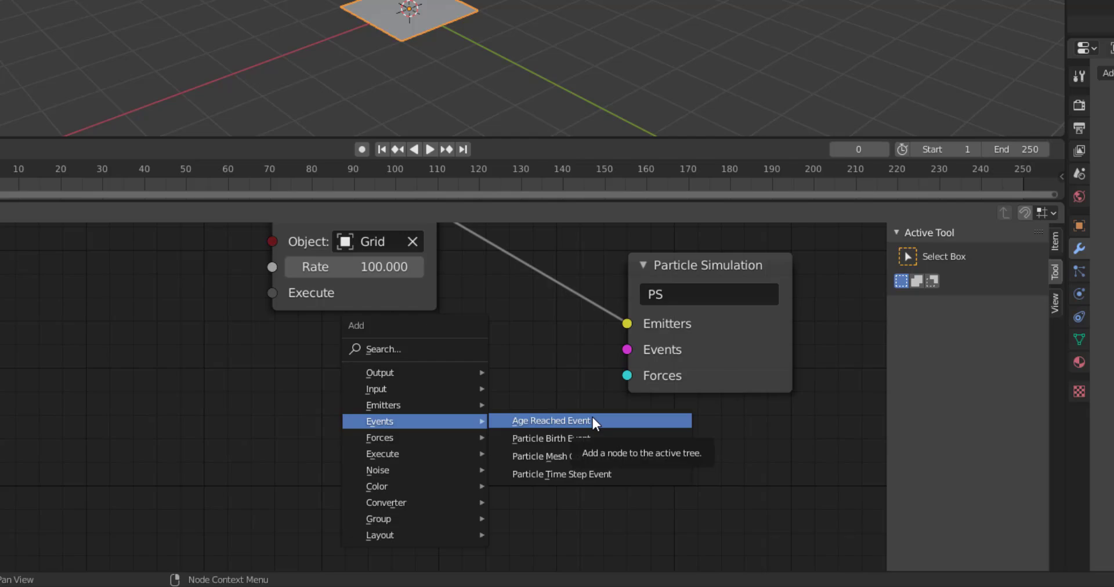
key("Down")
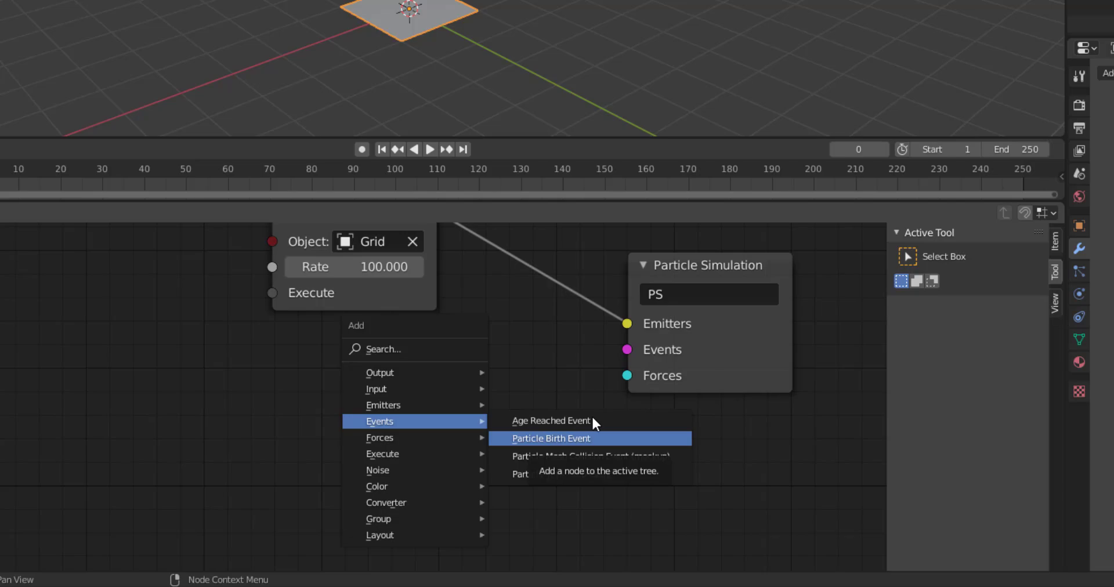
left_click(560, 421)
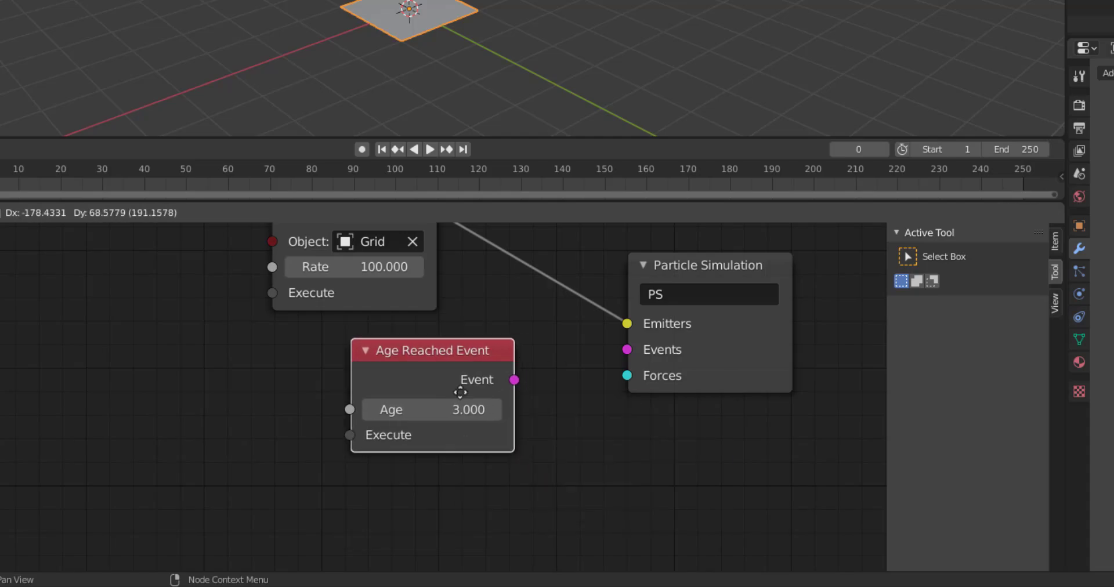
left_click(331, 358)
left_click_drag(496, 400, 631, 350)
left_click_drag(477, 380, 410, 366)
Set the Mesh Emitter's Rate to 1000 and play the simulation up to about frame 103.
double_click(308, 267)
type("0")
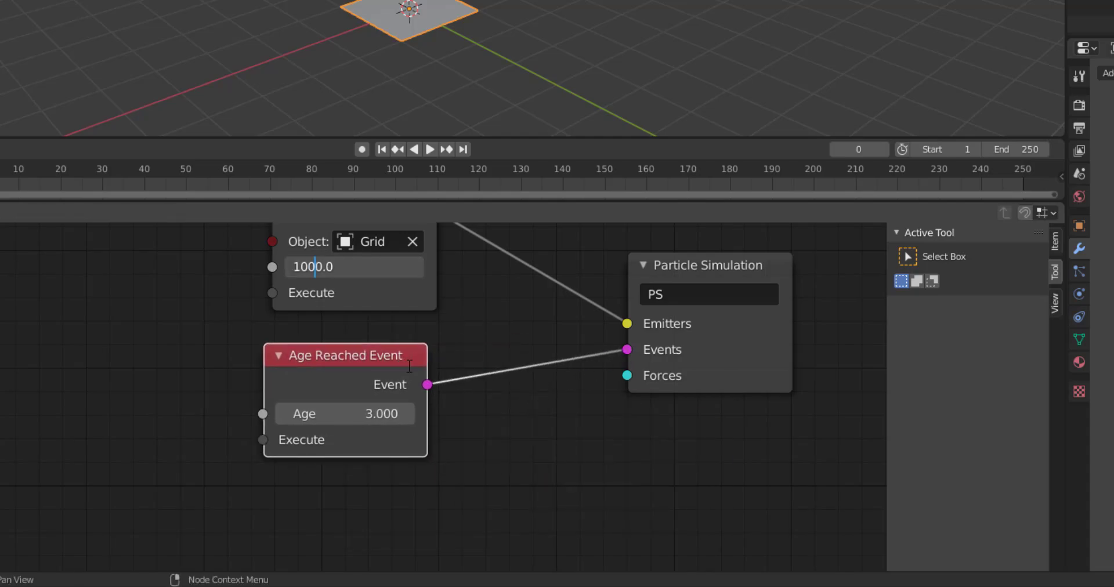
key("Return")
left_click(430, 149)
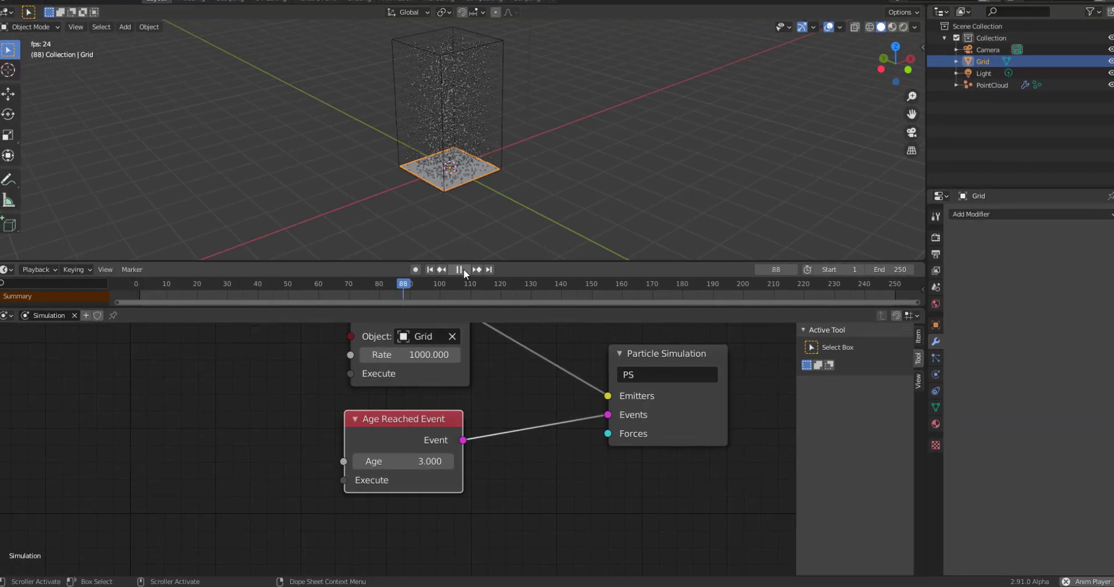
left_click(464, 269)
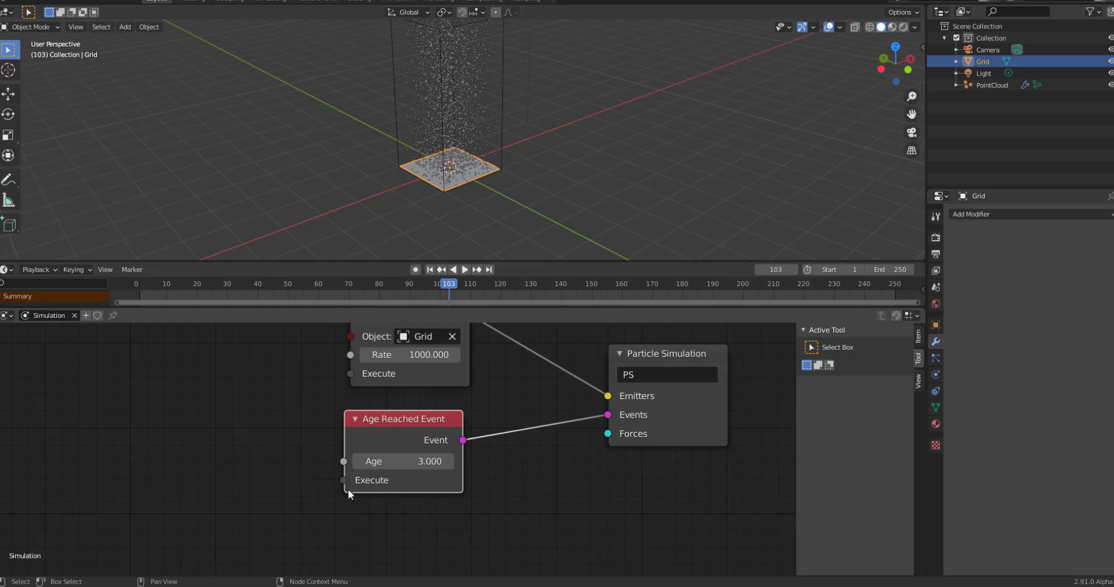
Add a Kill Particle node beside the Age Reached Event and connect its Execute output to the event's Execute input.
left_click(268, 468)
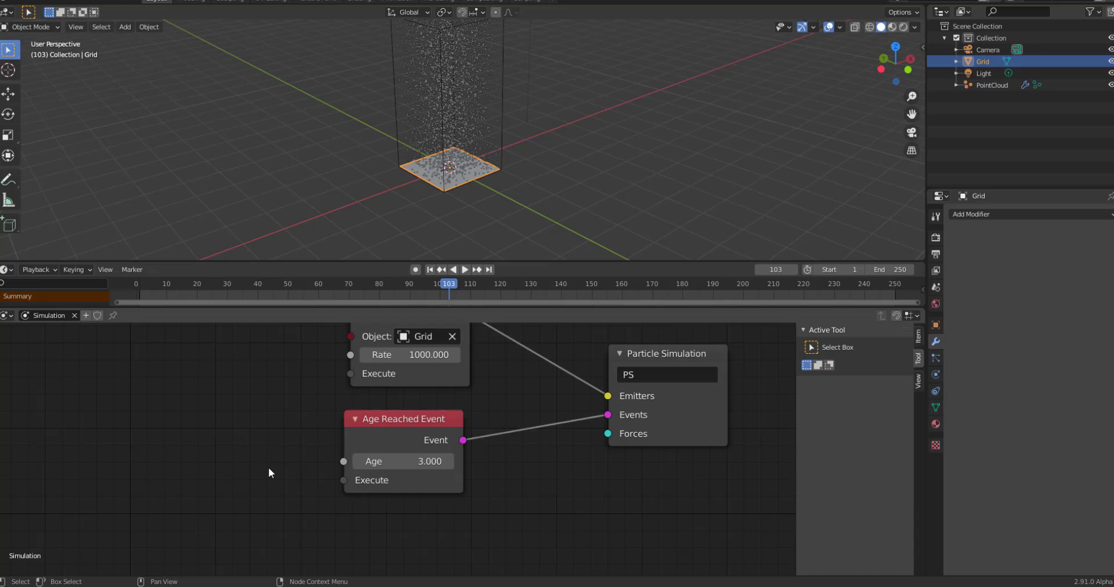
key("shift+a")
mouse_move(268, 492)
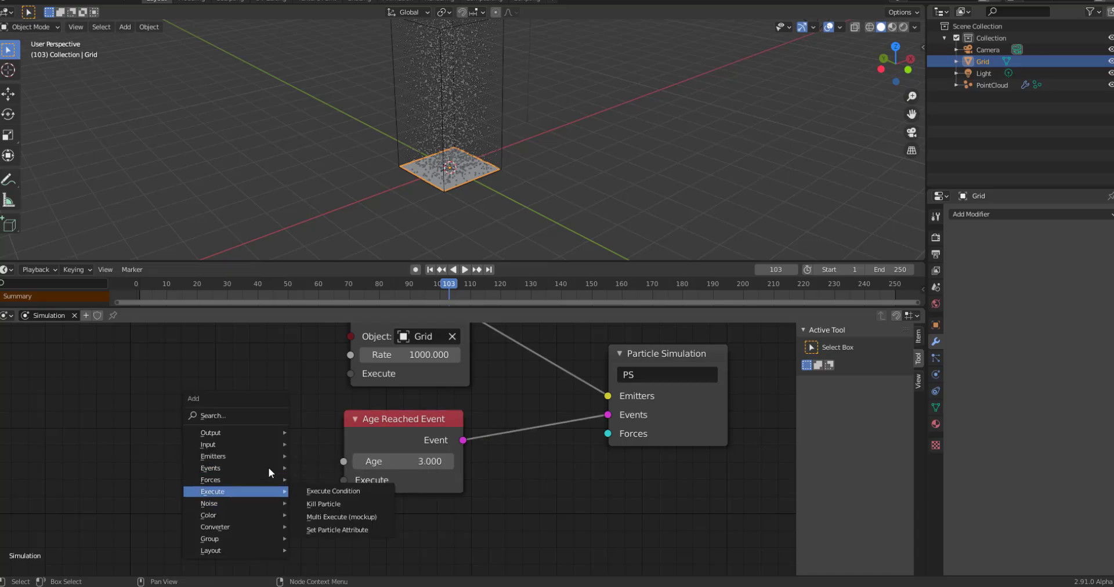
left_click(336, 504)
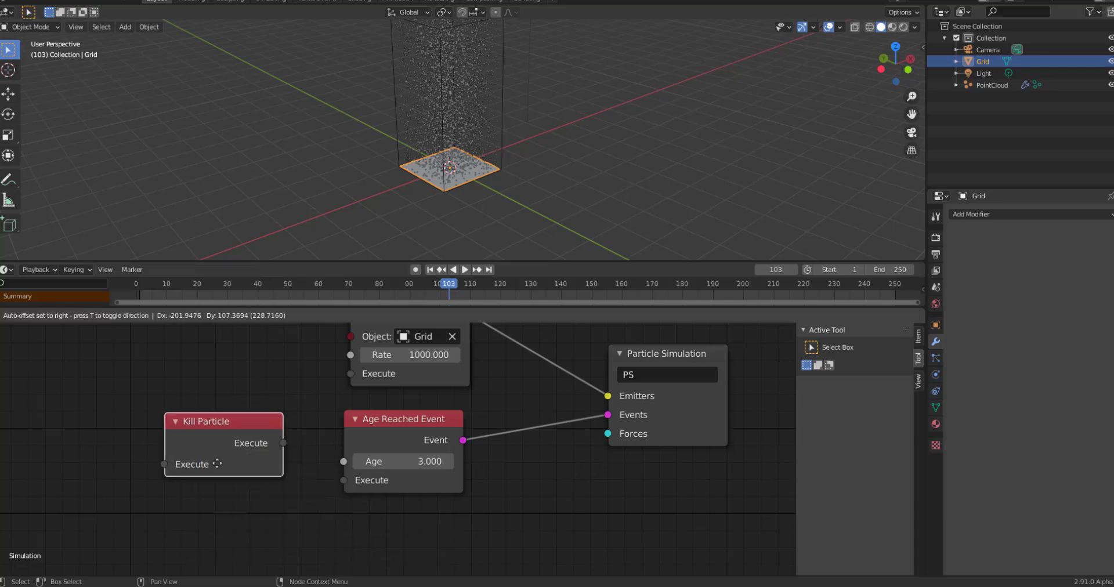
left_click(198, 489)
left_click_drag(266, 469, 353, 484)
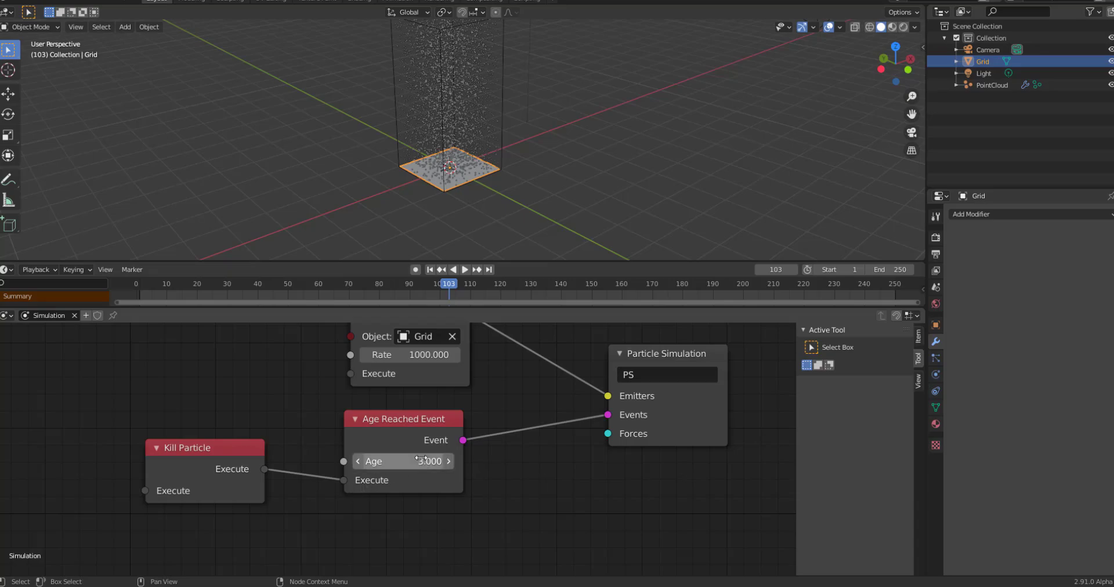
Play the simulation from the first frame and stop it around frame 88 to check the particles being killed.
left_click(430, 271)
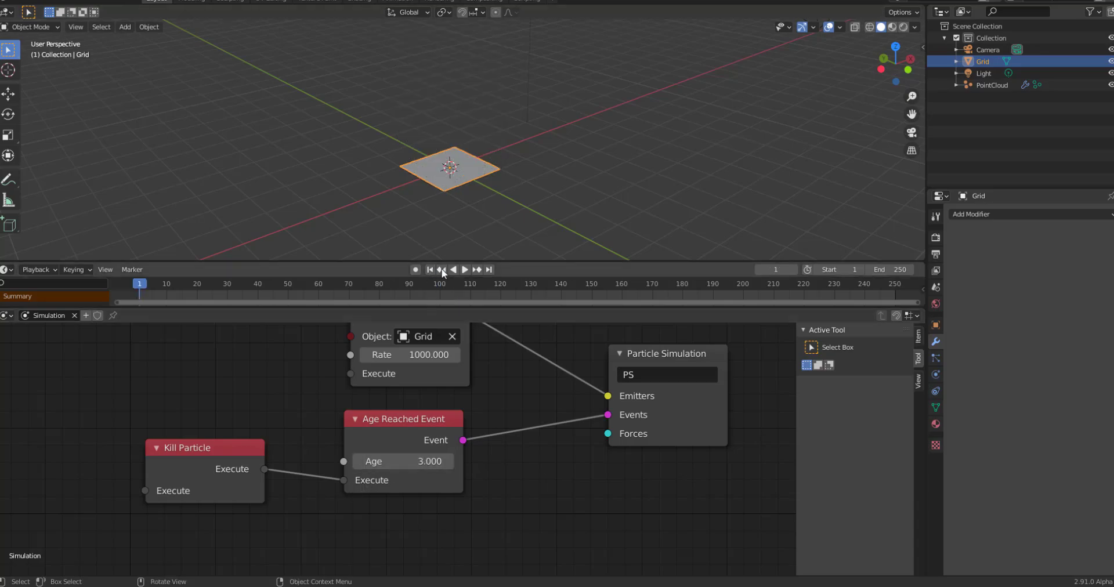
left_click(464, 271)
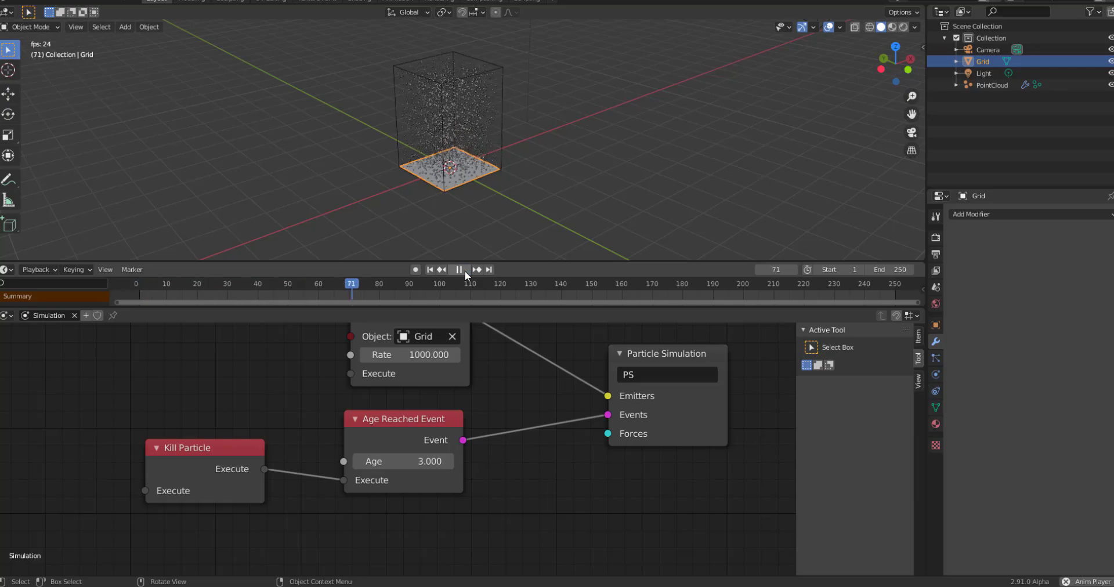
left_click(465, 271)
Set the Age Reached Event node's Age to 0.5.
mouse_move(409, 462)
left_mouse_down()
mouse_move(377, 462)
mouse_move(418, 470)
left_mouse_up()
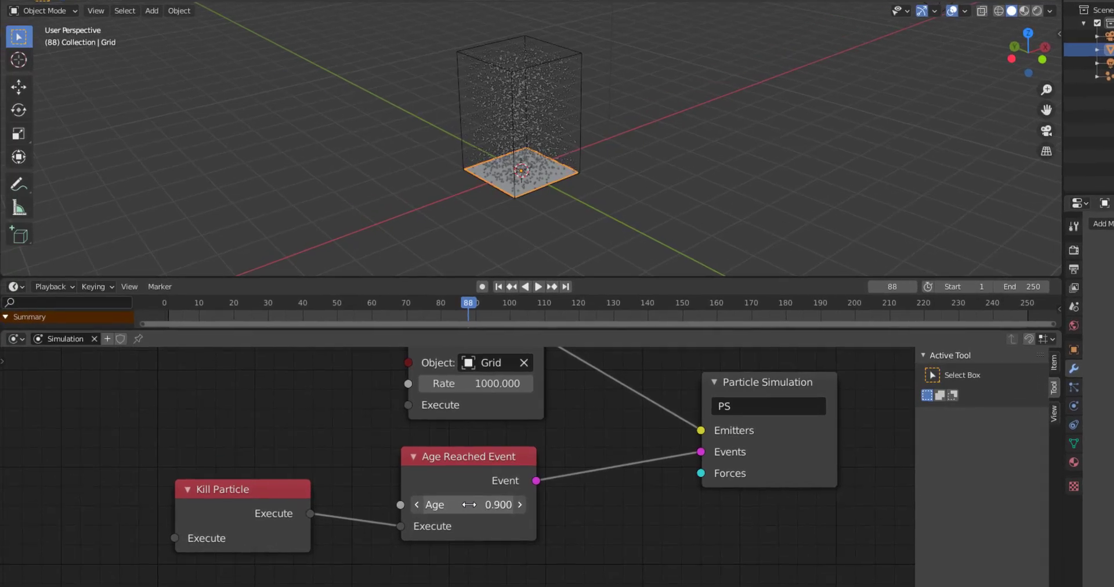
left_click(468, 505)
type("0.5")
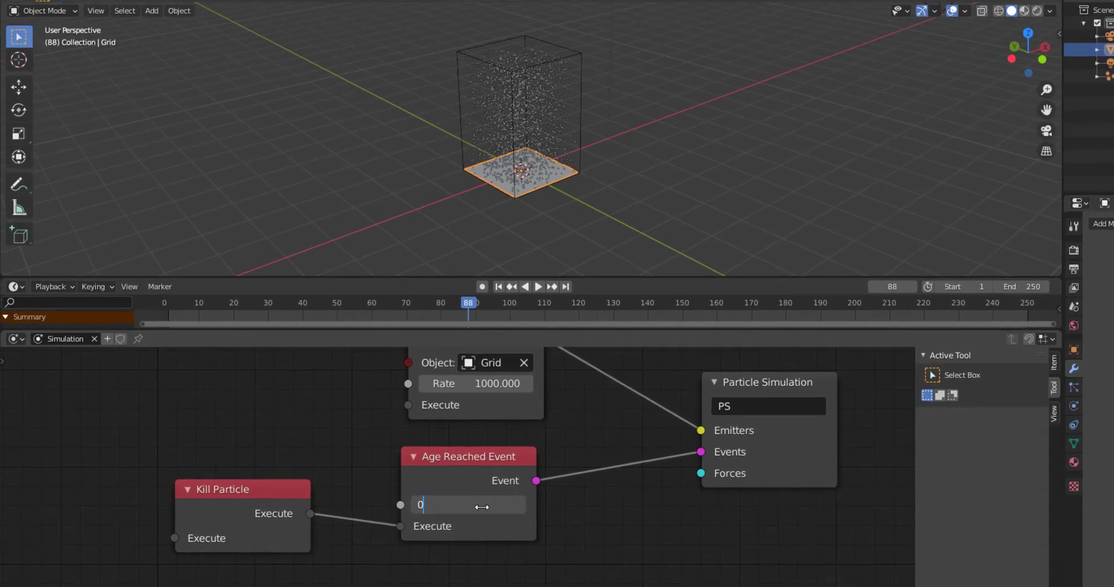
key("Return")
Replay the simulation from frame 1 and examine the particles above the grid up close from a low side angle.
left_click(498, 286)
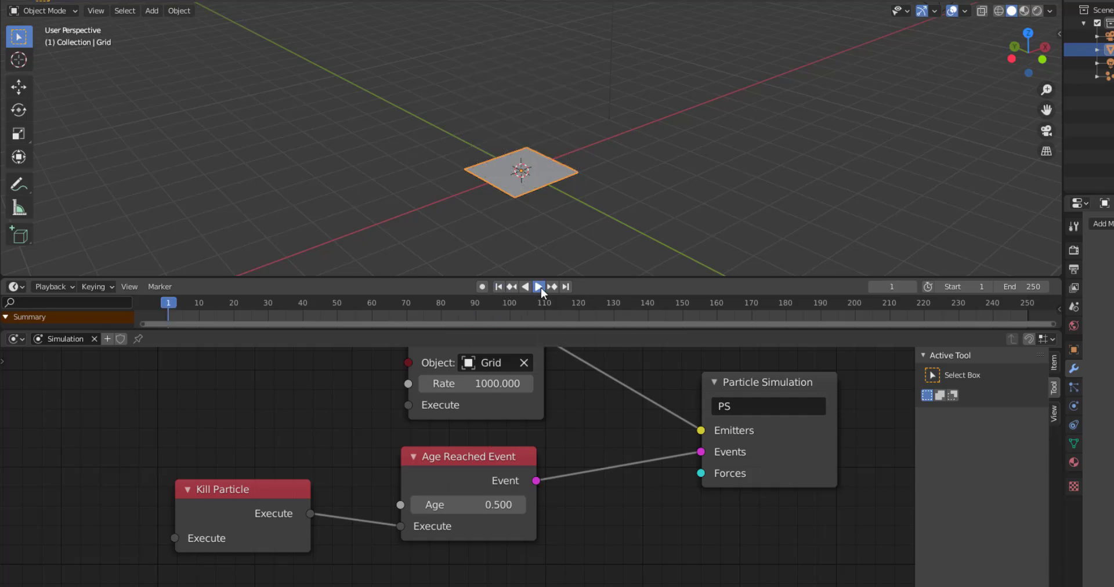
left_click(540, 288)
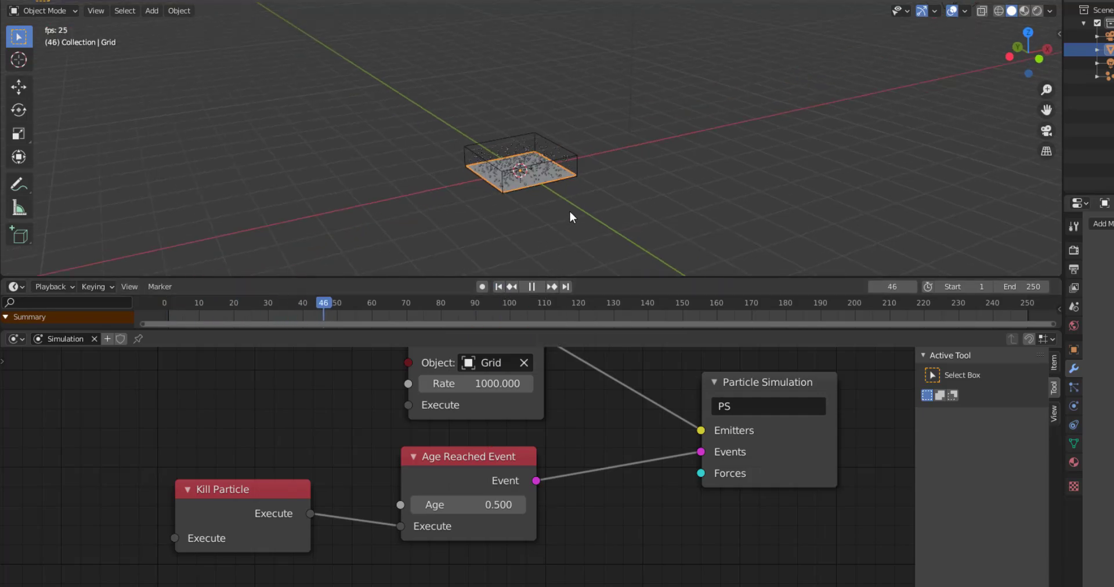
scroll(570, 211, "up", 5)
scroll(570, 212, "up", 4)
scroll(570, 211, "down", 4)
middle_click_drag(570, 212, 556, 238)
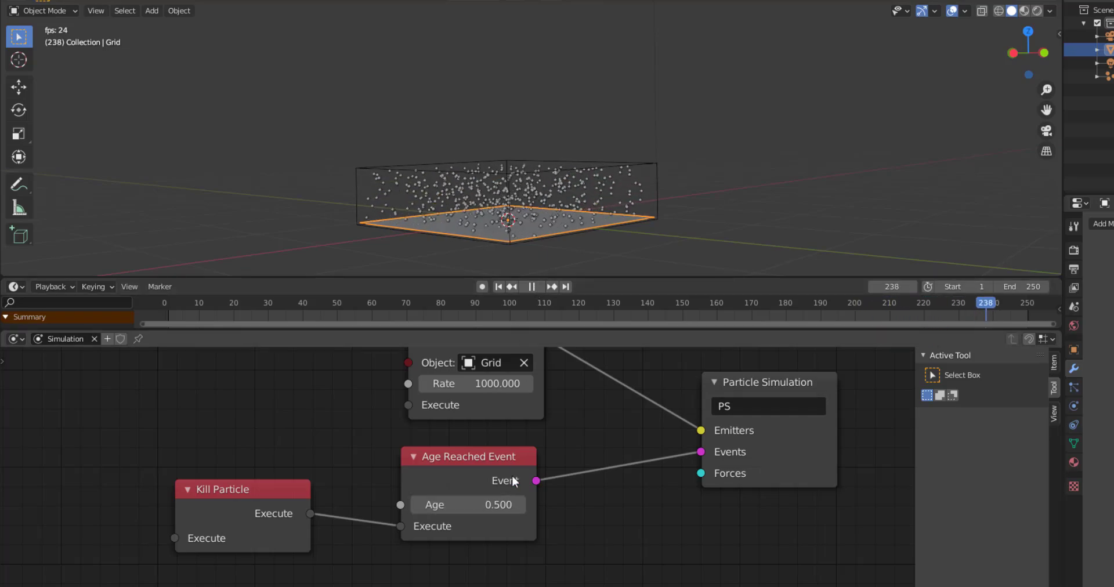
Stop playback at frame 184 and delete the Kill Particle and Age Reached Event nodes.
right_click(499, 505)
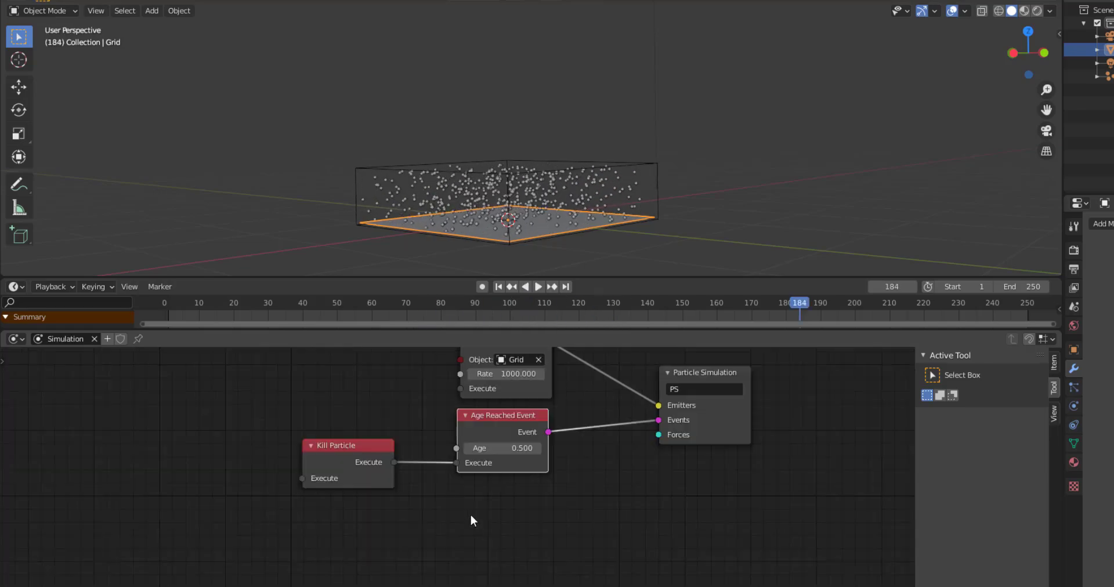
left_click(328, 465)
key("x")
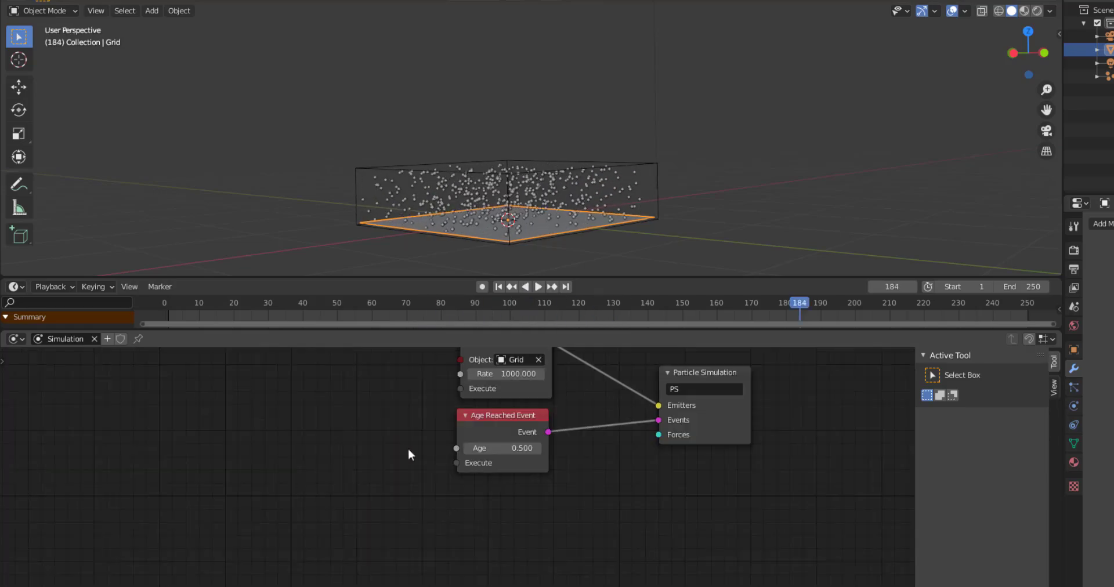
left_click_drag(515, 427, 337, 422)
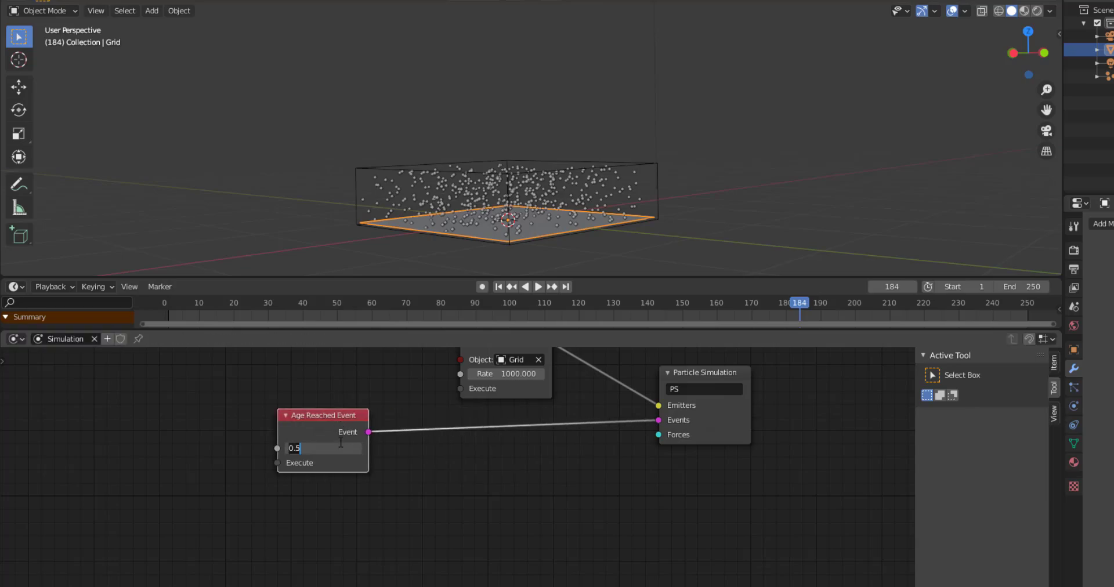
key("x")
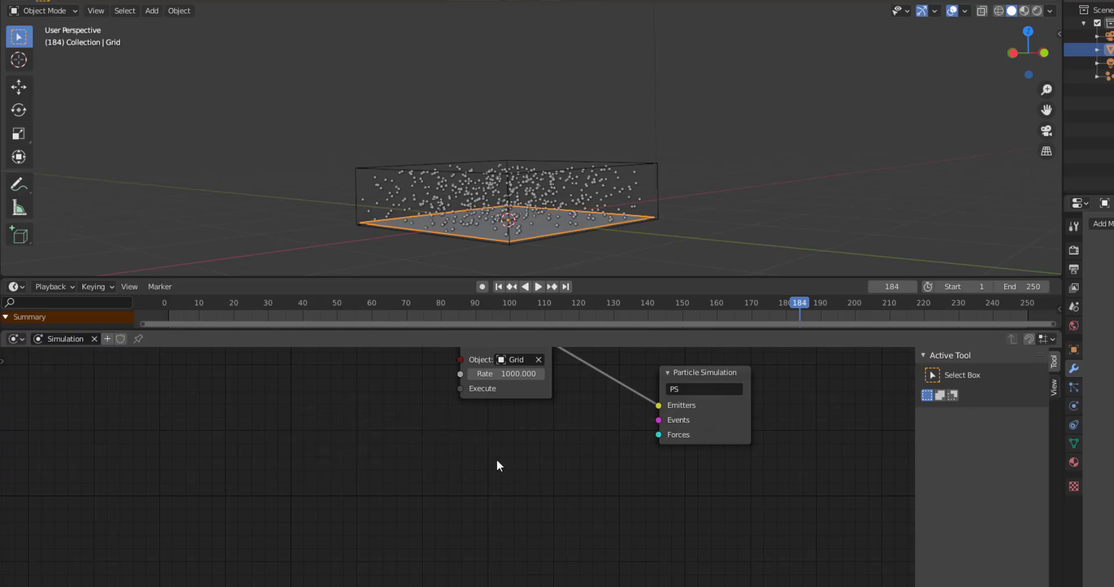
Add a Force node below the Mesh Emitter and connect its Force output to the Particle Simulation node's Forces input.
key("shift+a")
mouse_move(498, 447)
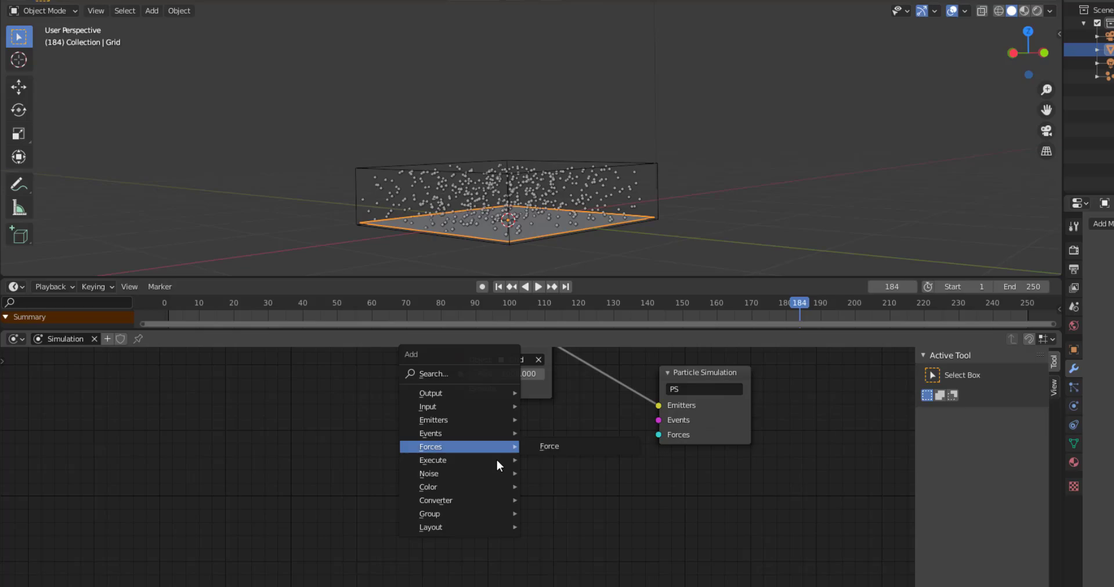
left_click(578, 443)
left_click_drag(538, 475, 674, 433)
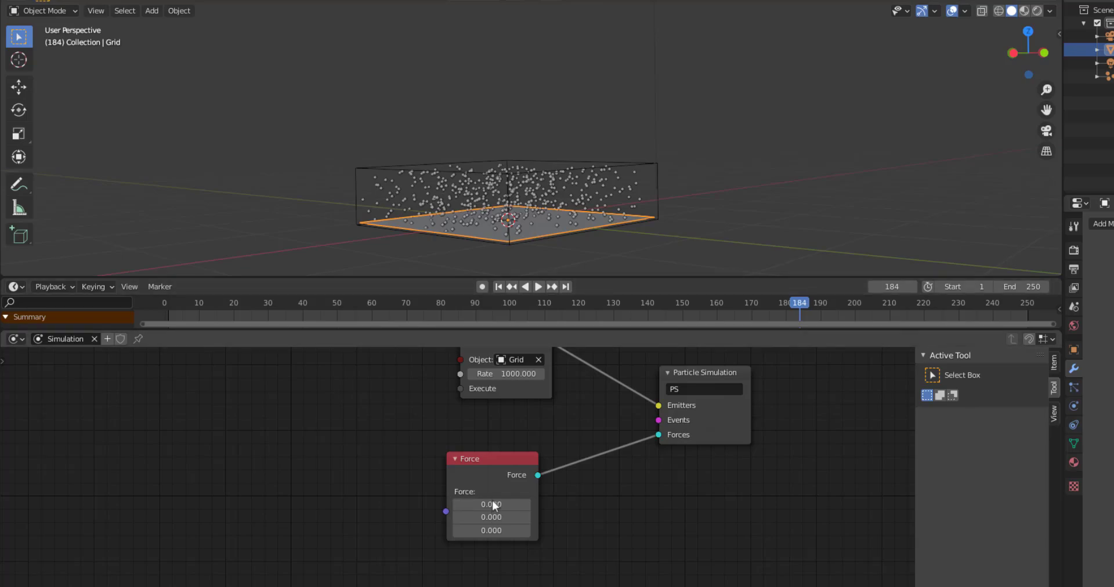
left_click_drag(493, 460, 515, 469)
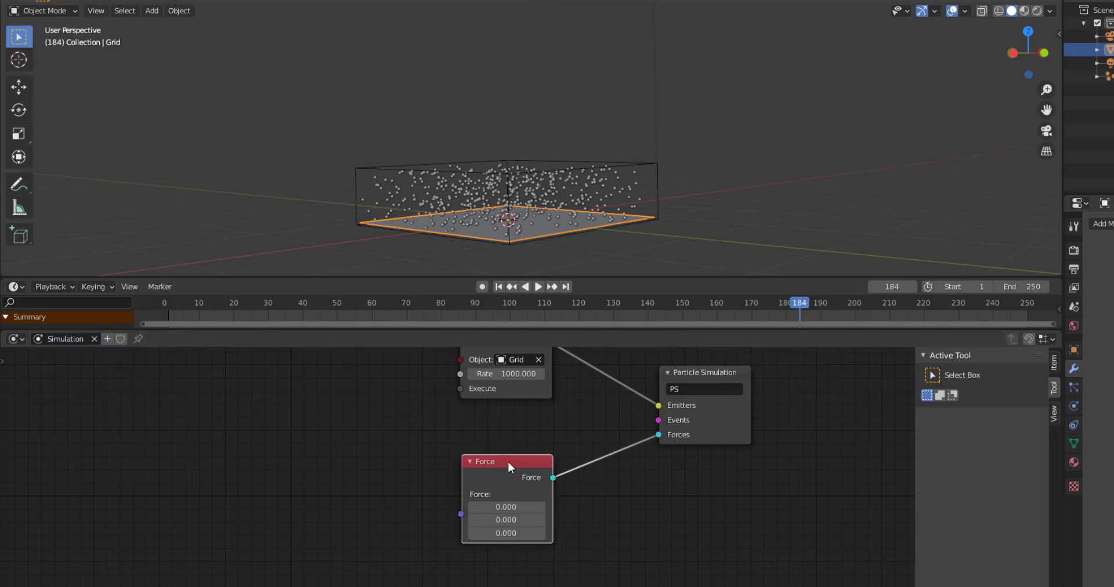
Play the simulation from the first frame with the zero force and stop it around frame 47.
left_click(498, 287)
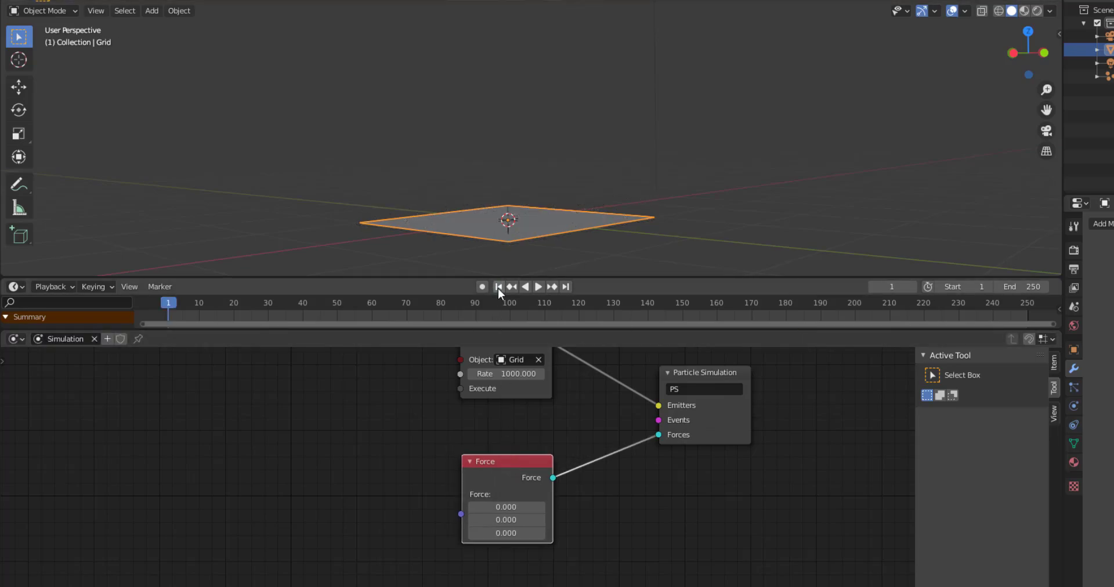
left_click(537, 287)
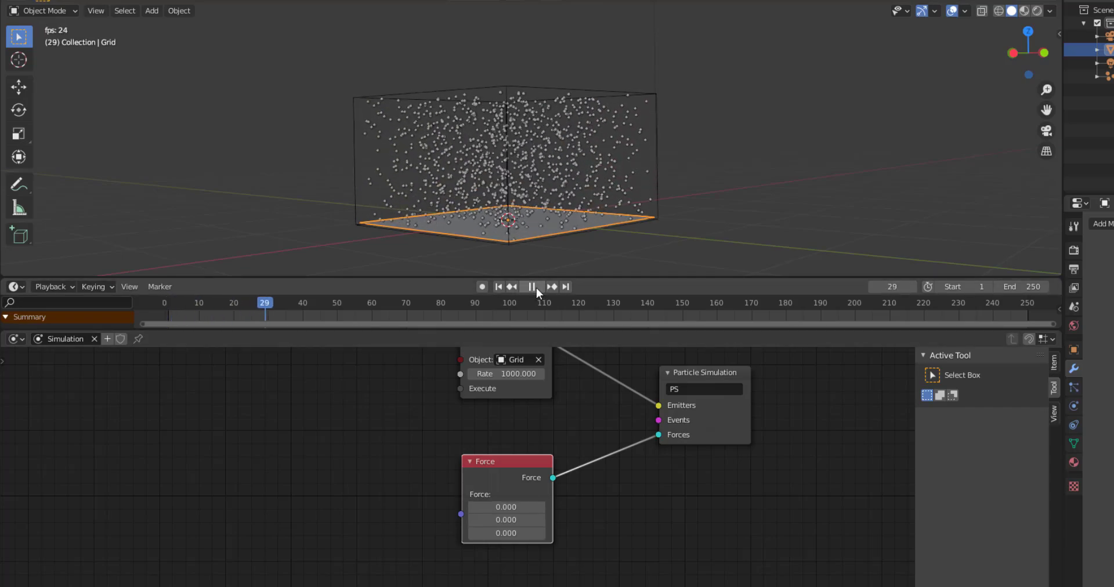
left_click(535, 287)
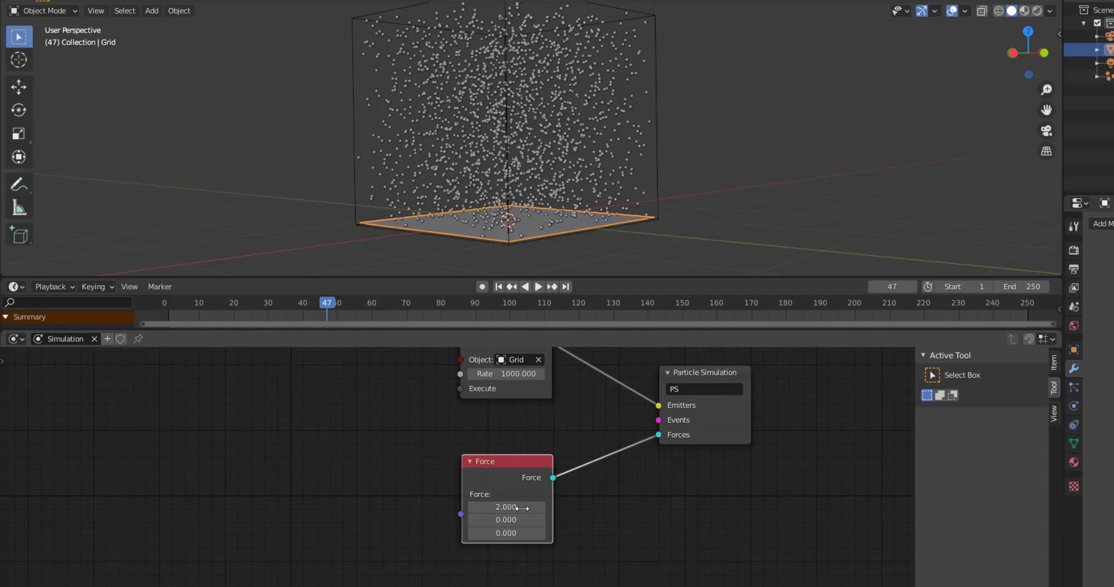
Set the Force node's X value to 2 and play the simulation from the first frame to about frame 128.
left_click(498, 287)
left_click(539, 287)
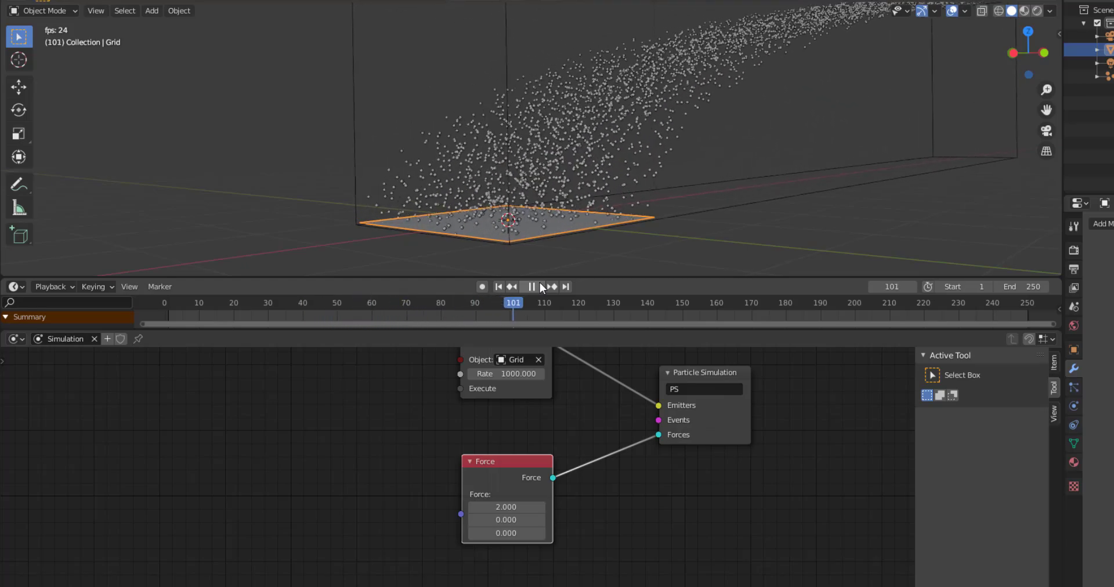
left_click(539, 286)
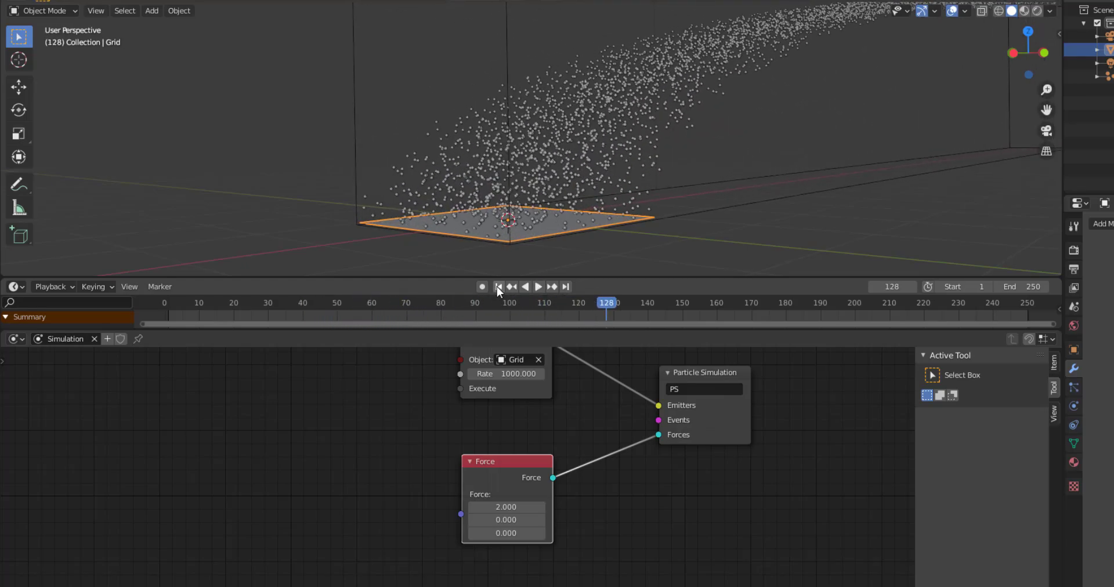
scroll(674, 211, "down", 4)
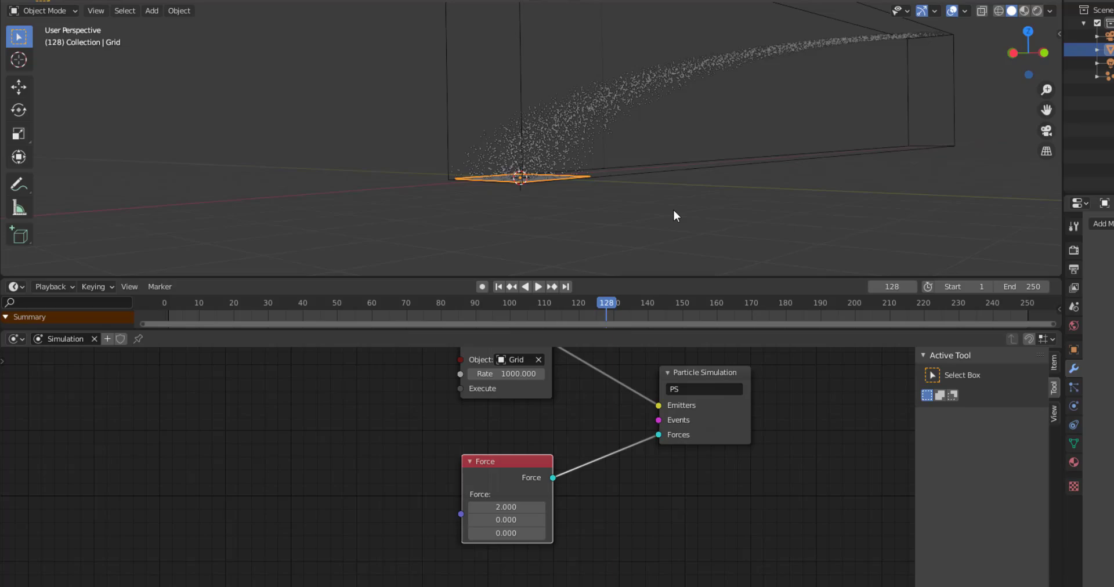
Return to frame 1 and add a UV sphere beside the grid near the red X axis, scaled to about 0.26.
left_click(498, 286)
middle_click_drag(511, 504, 653, 485)
scroll(512, 510, "right", 3)
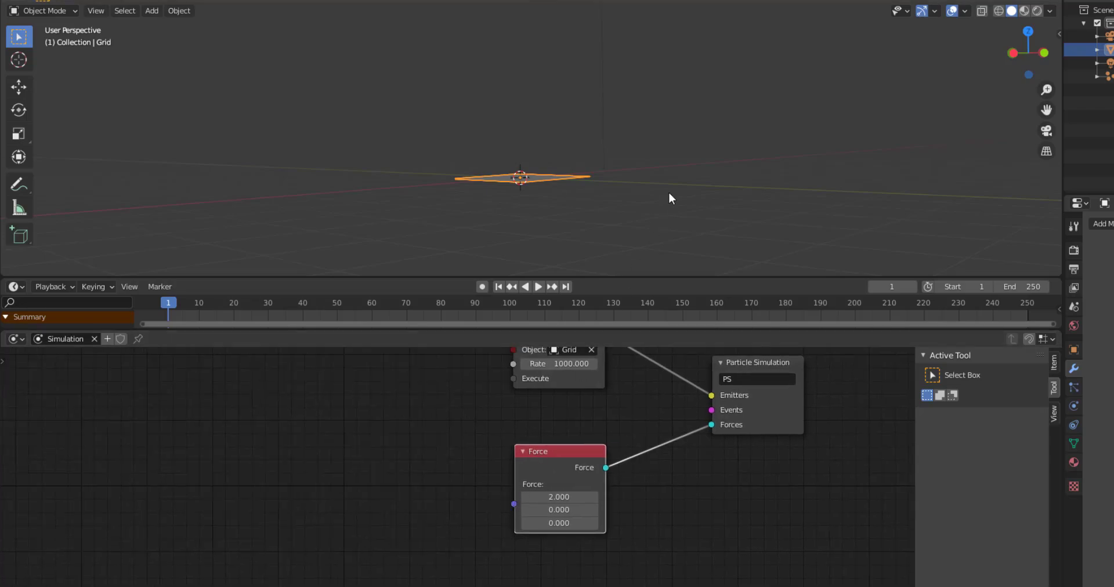
middle_click_drag(673, 192, 748, 163)
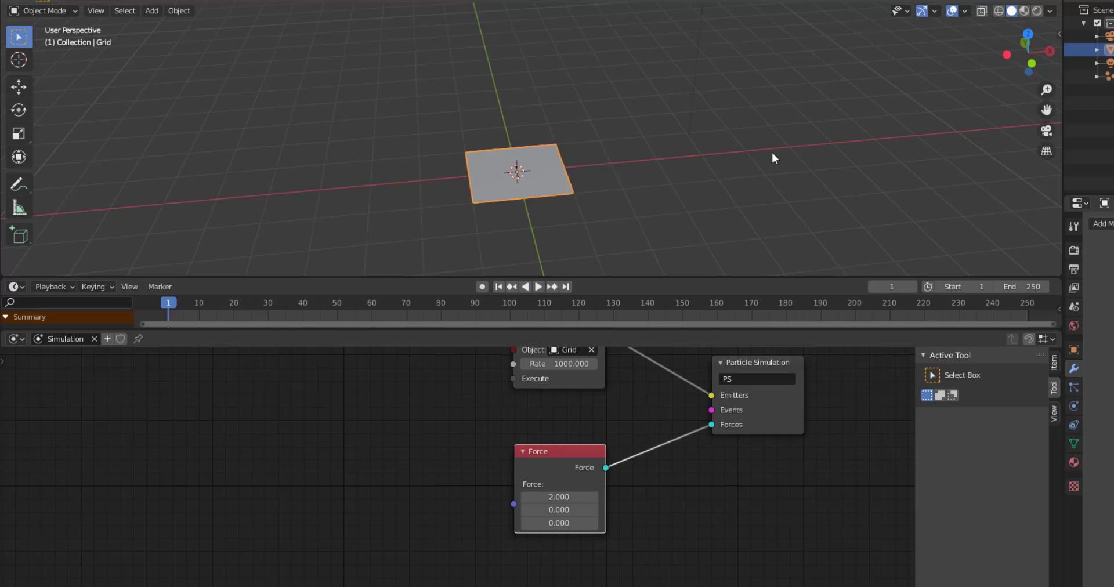
key("shift+a")
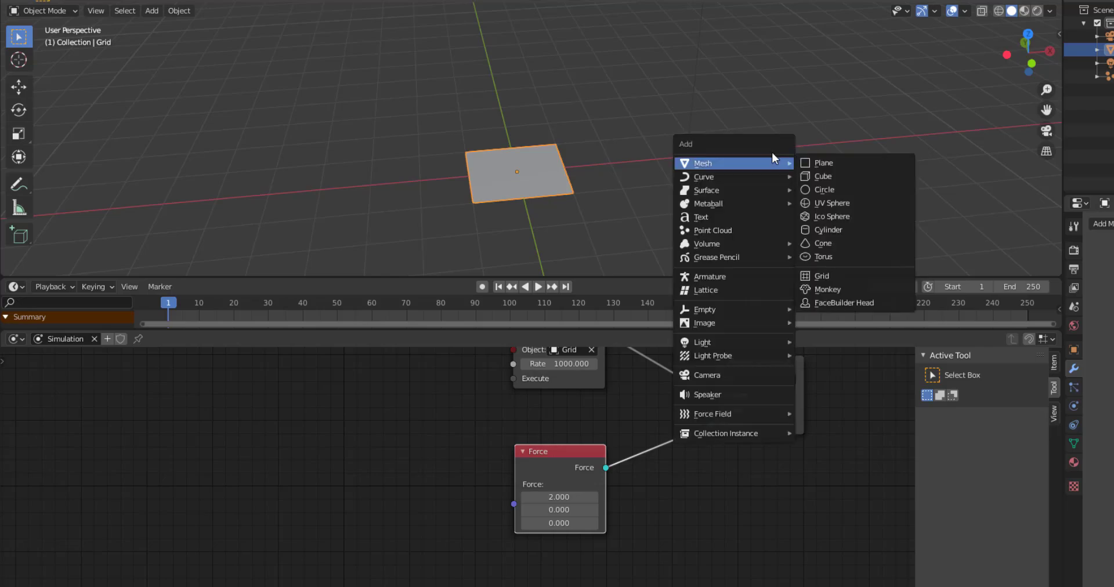
mouse_move(775, 162)
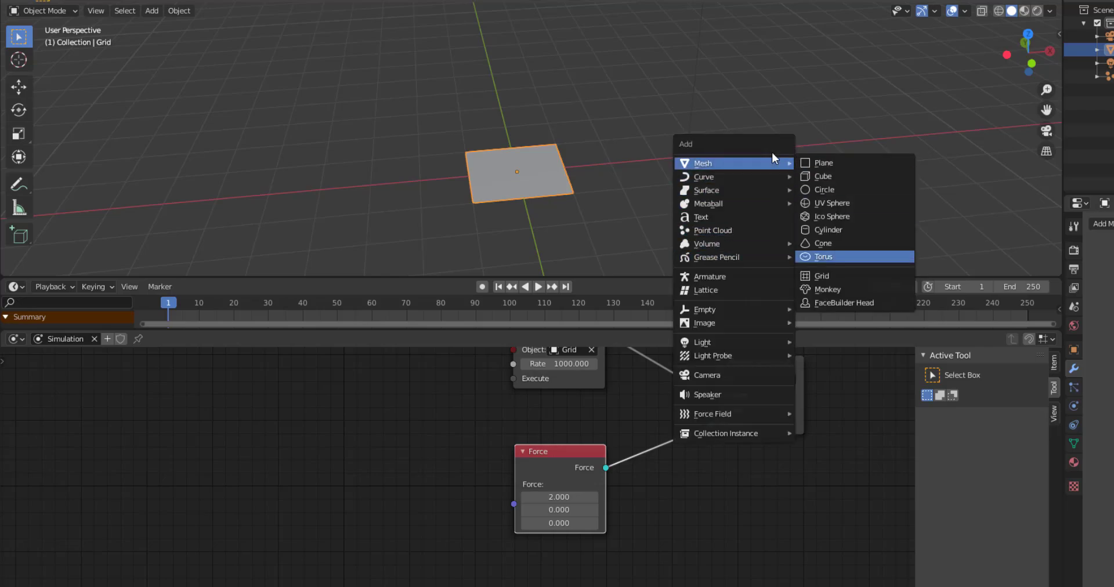
left_click(837, 202)
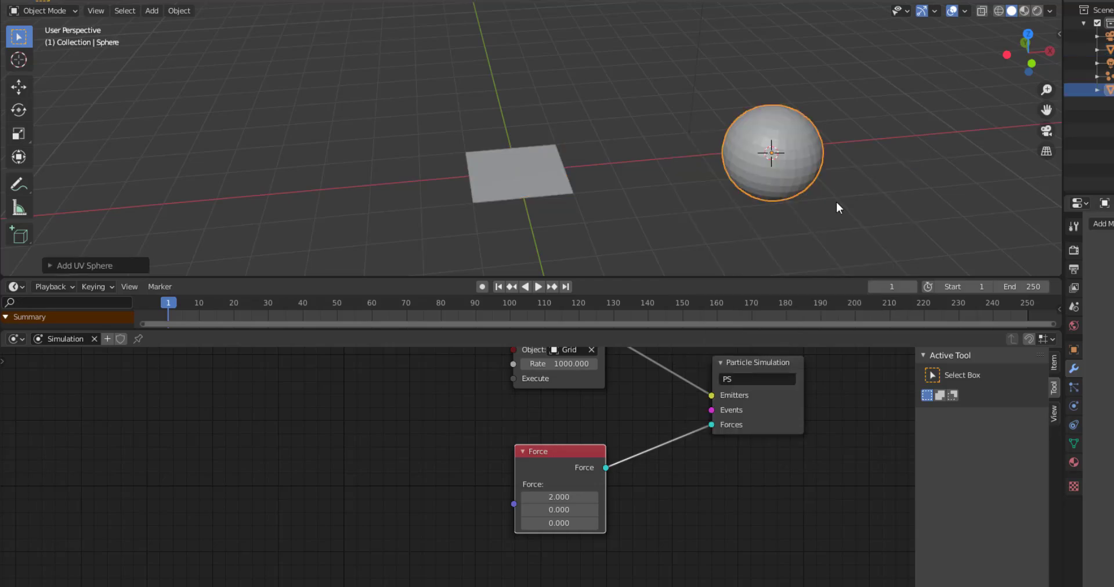
key("s")
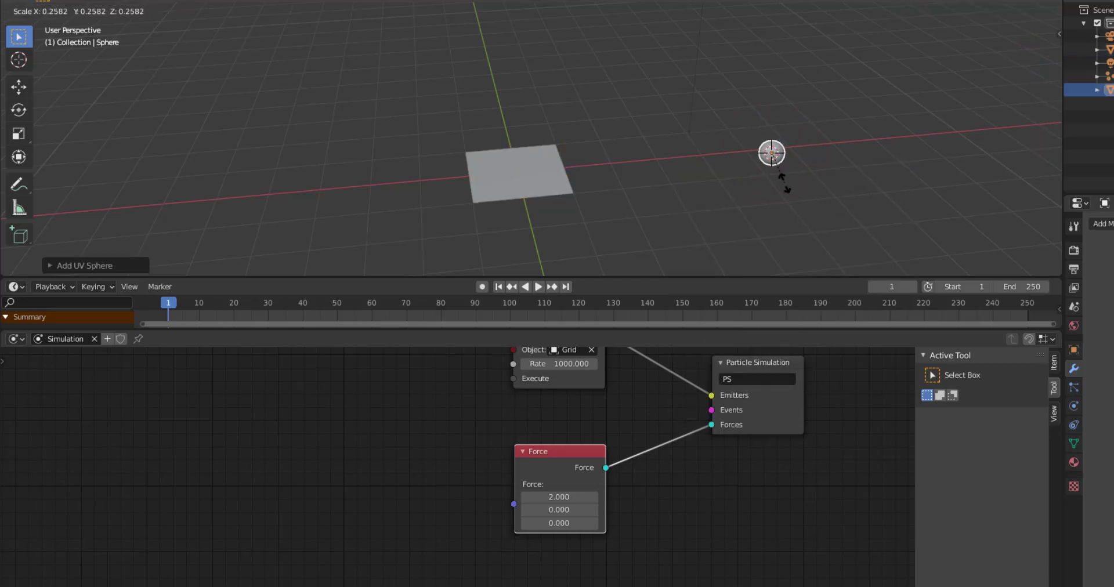
left_click(779, 185)
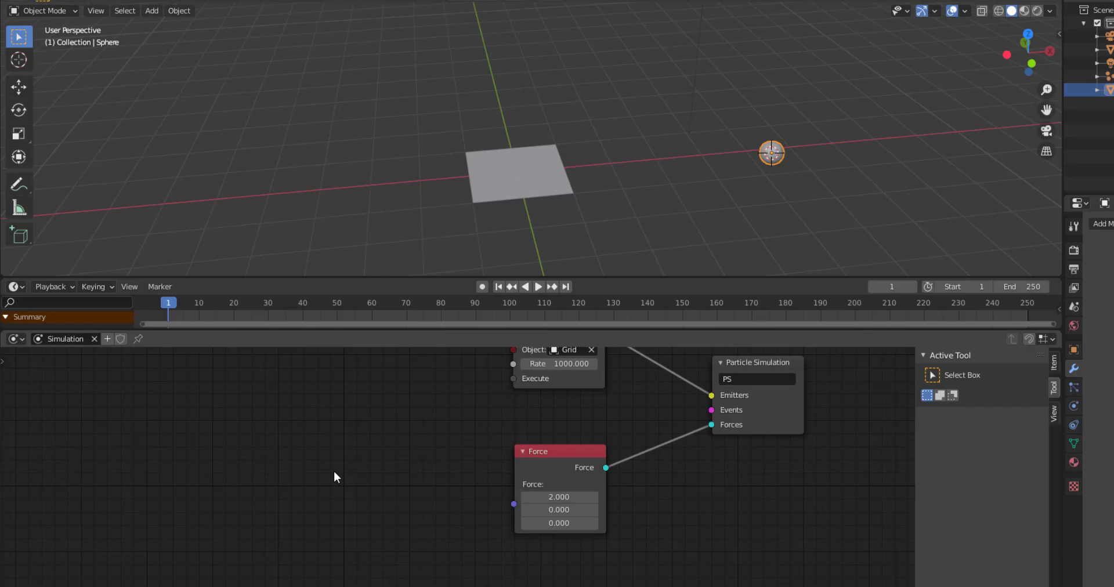
Add an Object Transforms node beside the Force node, on its input side.
key("shift+a")
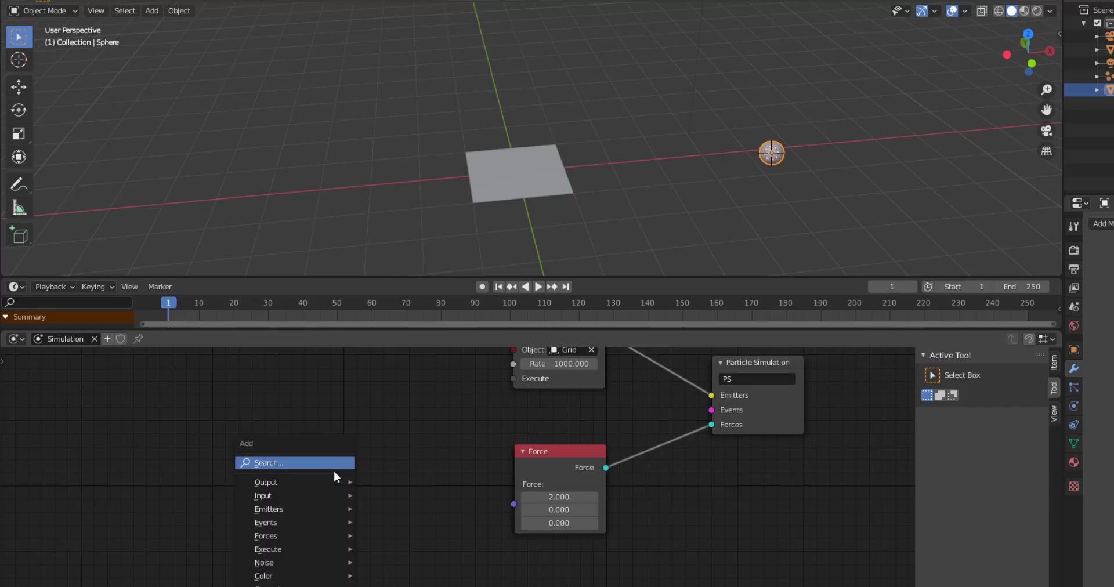
left_click(332, 463)
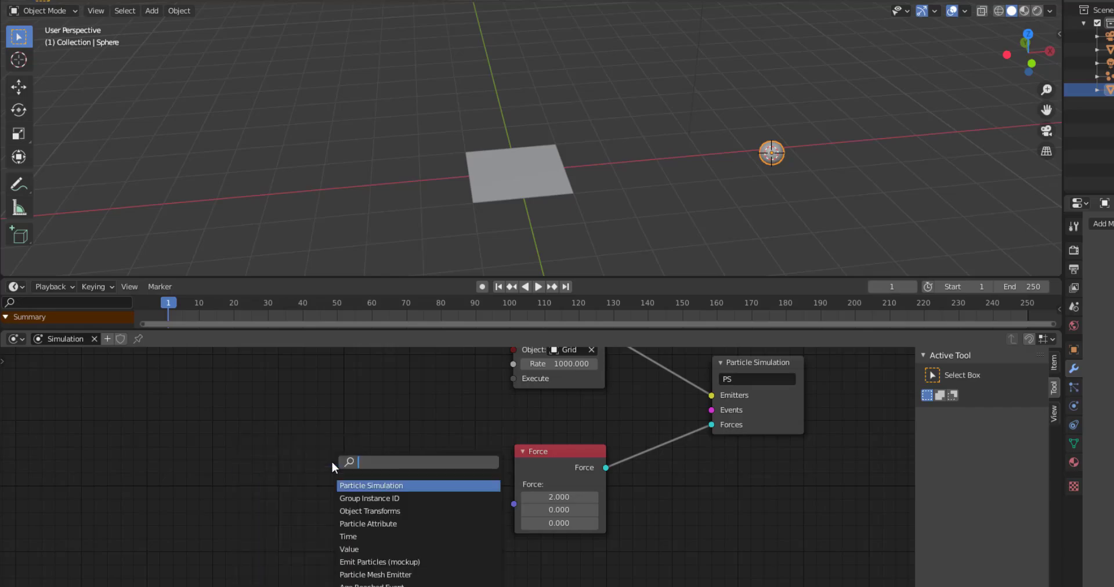
type("obje")
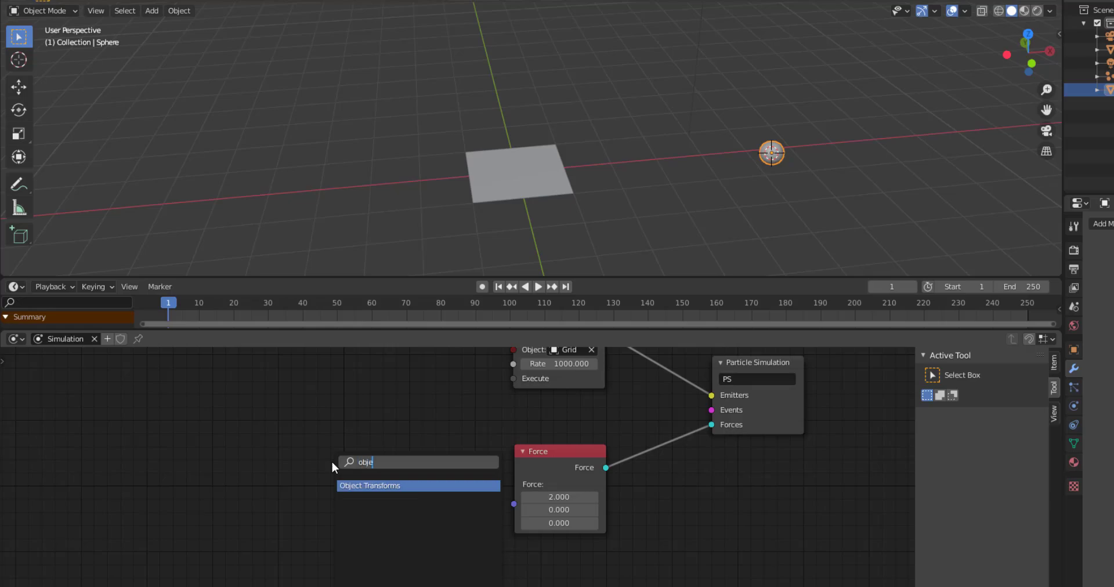
key("Return")
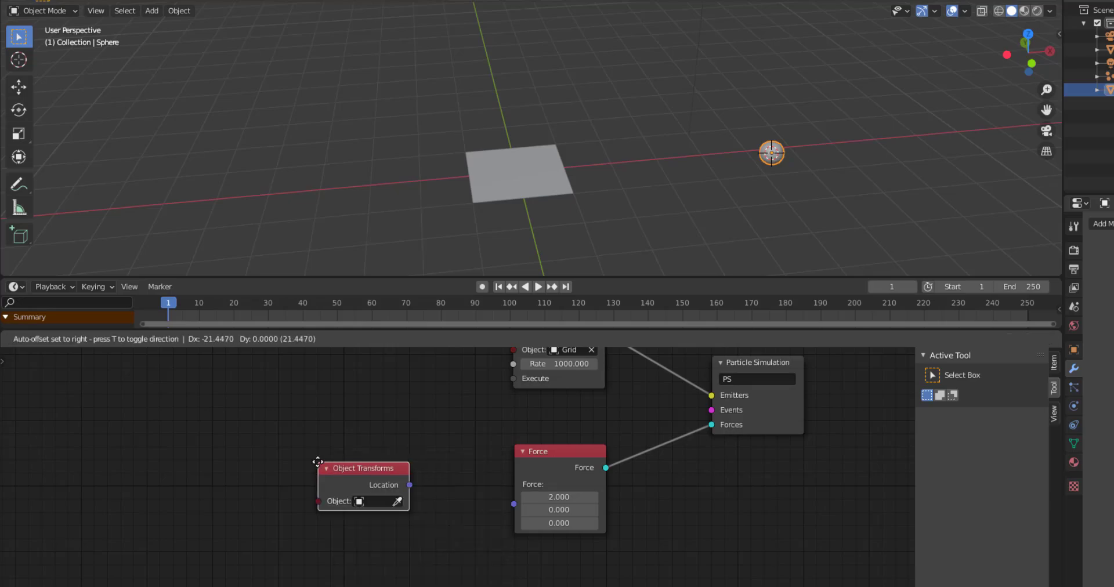
left_click(311, 463)
Connect the Object Transforms node's Location output to the Force node's Force input and set its object to Sphere.
left_click_drag(408, 485, 514, 504)
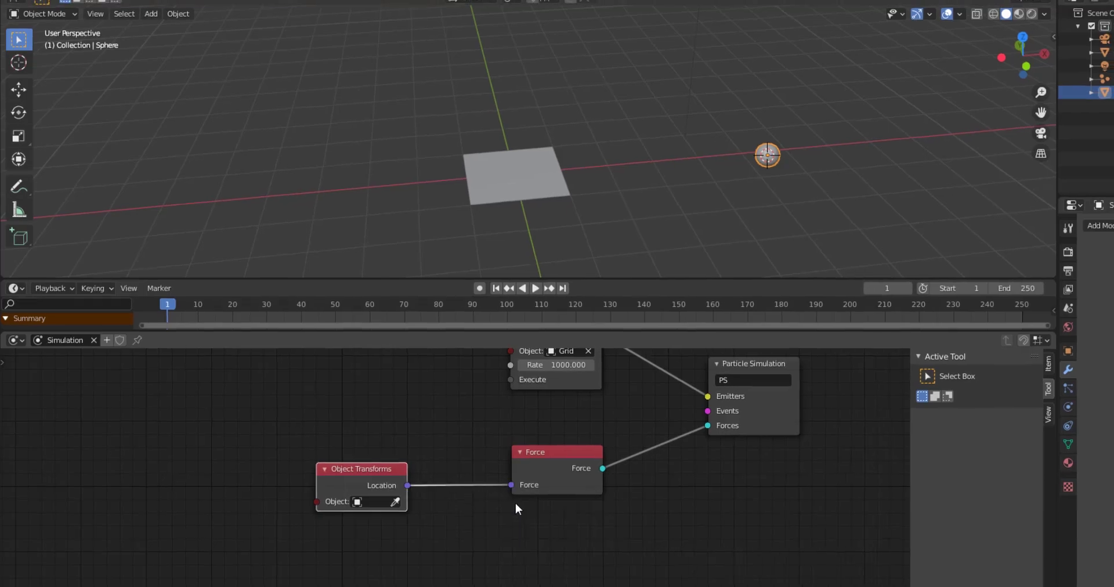
left_click(342, 507)
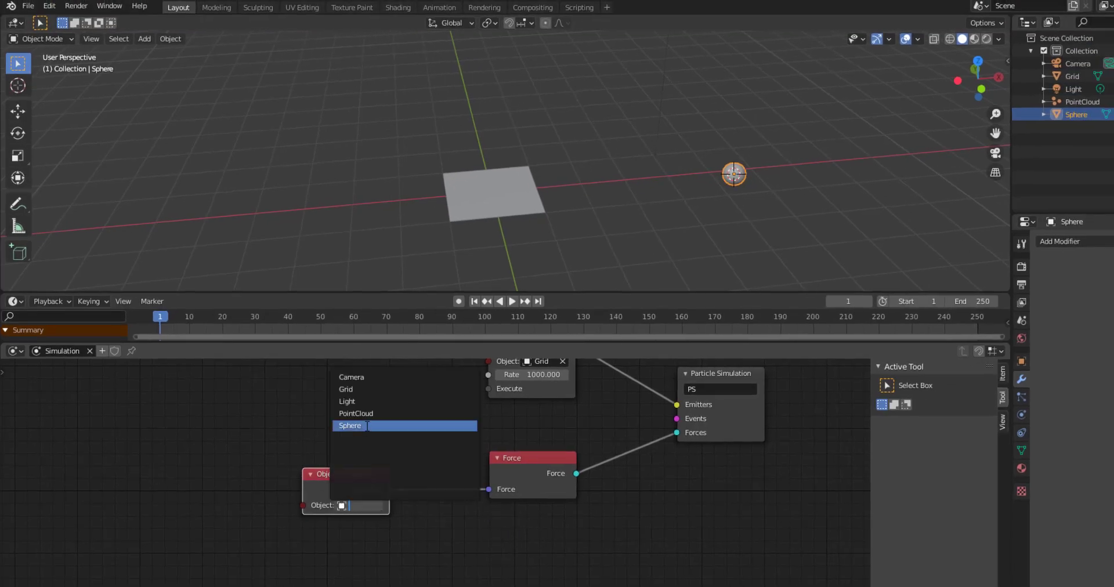
left_click(367, 430)
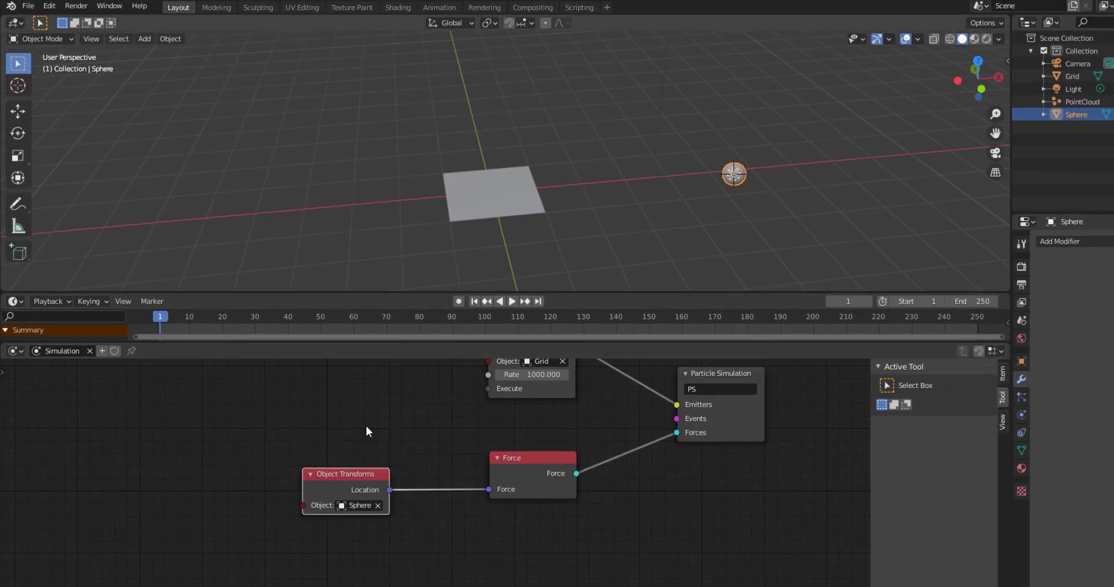
Play the simulation, try moving the sphere upward while particles are emitted, and stop back at frame 1 with the move cancelled.
middle_click_drag(511, 175, 502, 161)
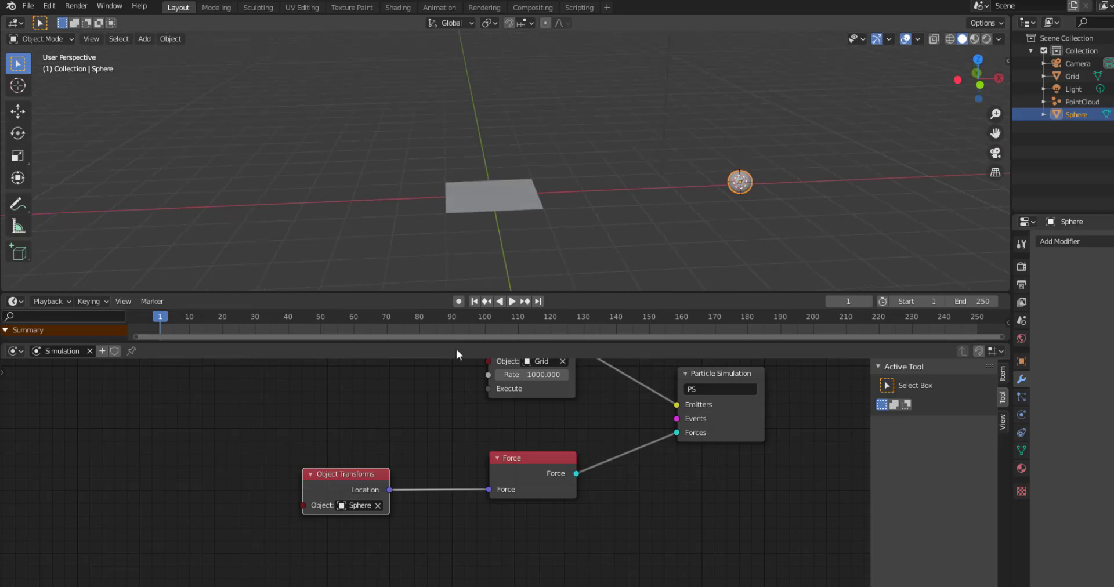
left_click(512, 302)
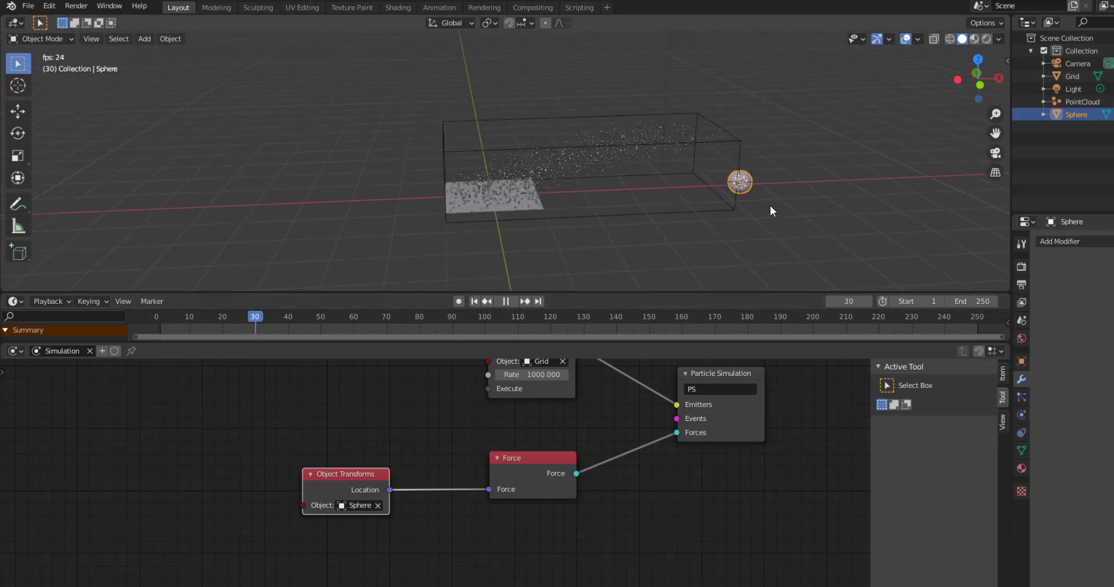
key("g")
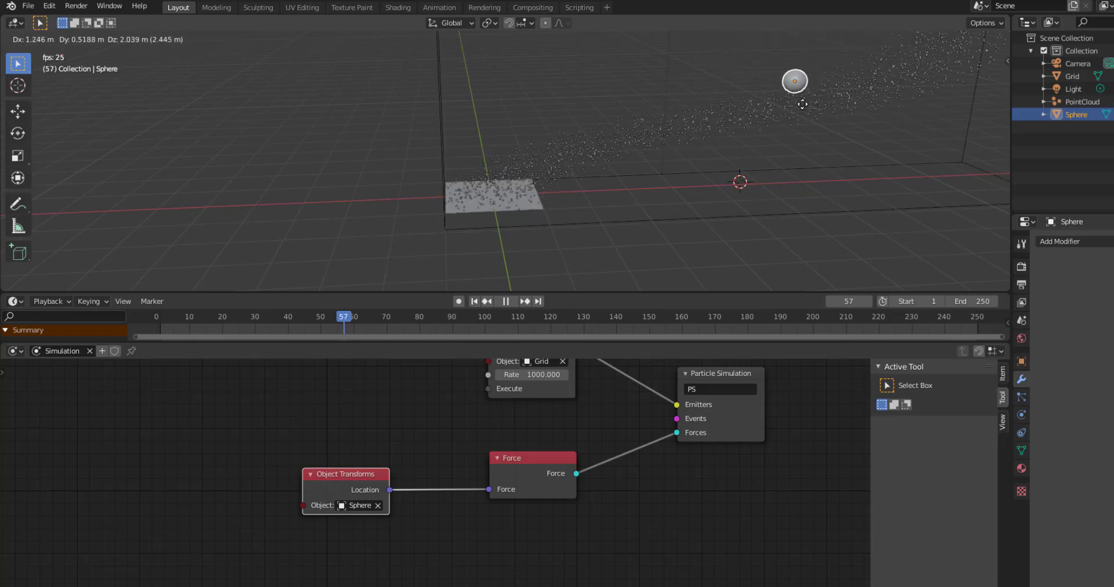
key("Escape")
key("Escape")
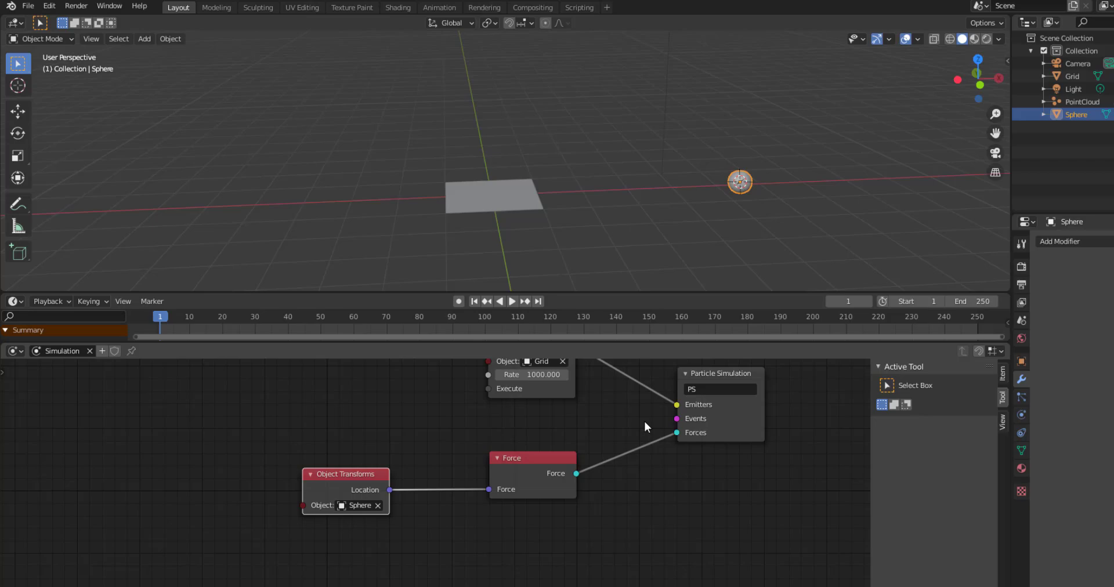
Delete the Object Transforms and Force nodes together.
left_click(545, 559)
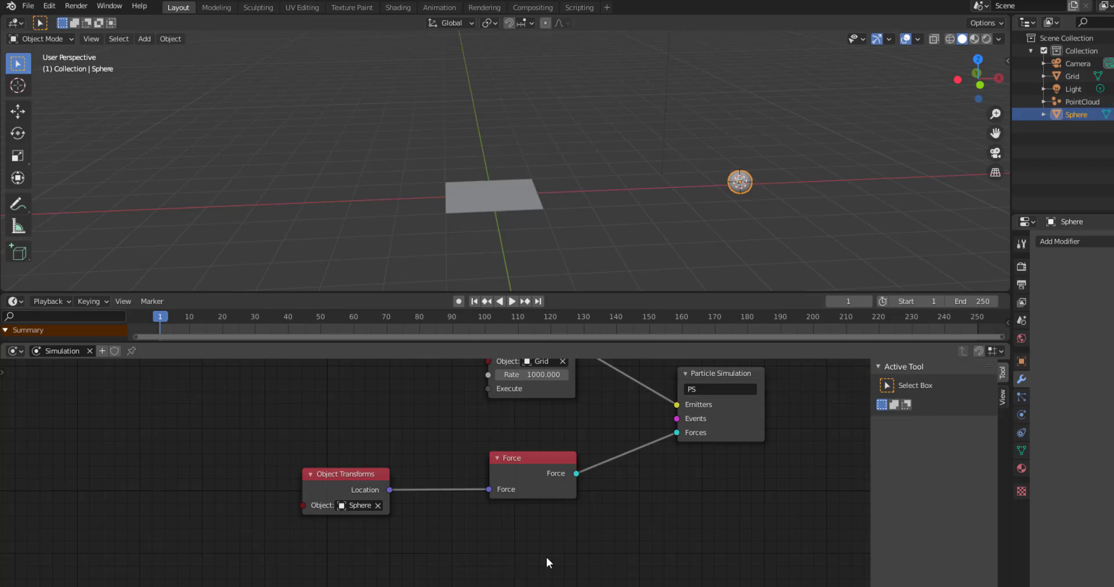
left_click_drag(327, 557, 578, 430)
key("x")
Add a Particle Birth Event node below the Mesh Emitter and connect its Event output to the Particle Simulation node's Events input.
key("shift+a")
mouse_move(451, 516)
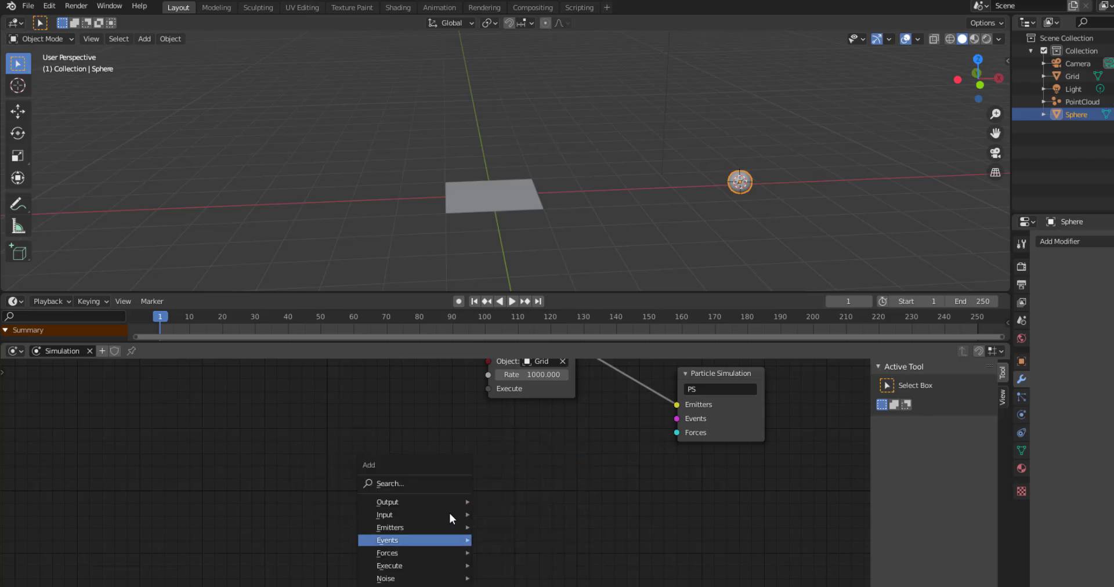
mouse_move(461, 540)
left_click(526, 553)
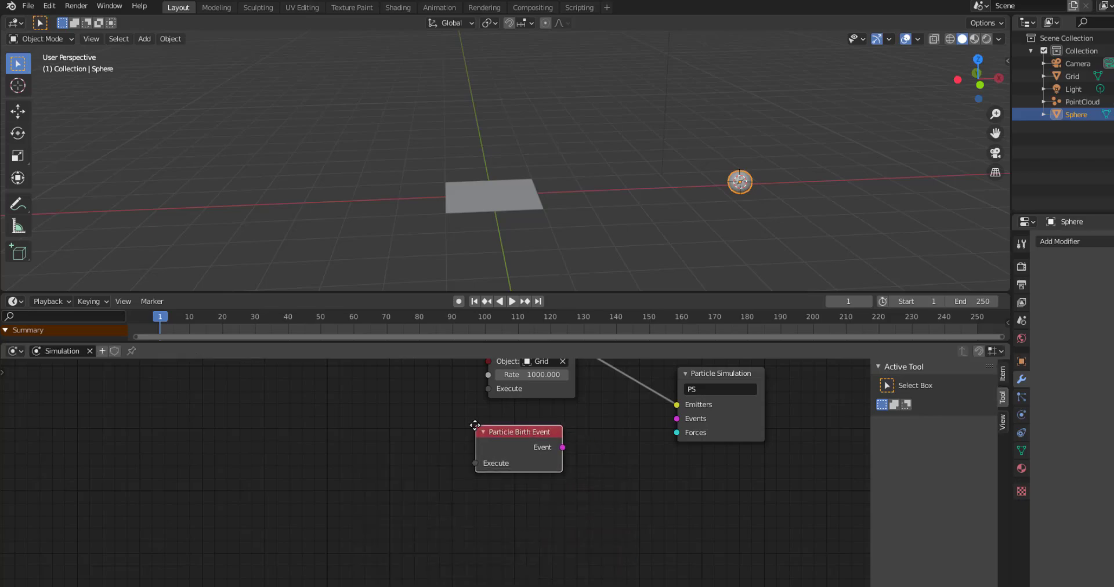
left_click(611, 520)
Add a Set Particle Attribute node and connect its Execute output to the Particle Birth Event node's Execute input.
key("shift+a")
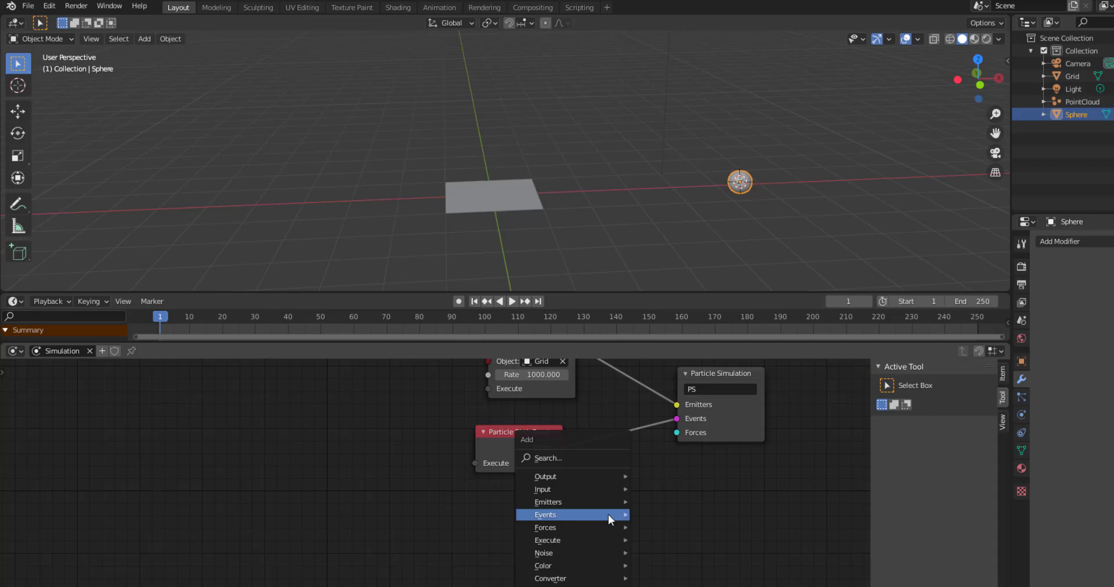
left_click(589, 458)
type("se")
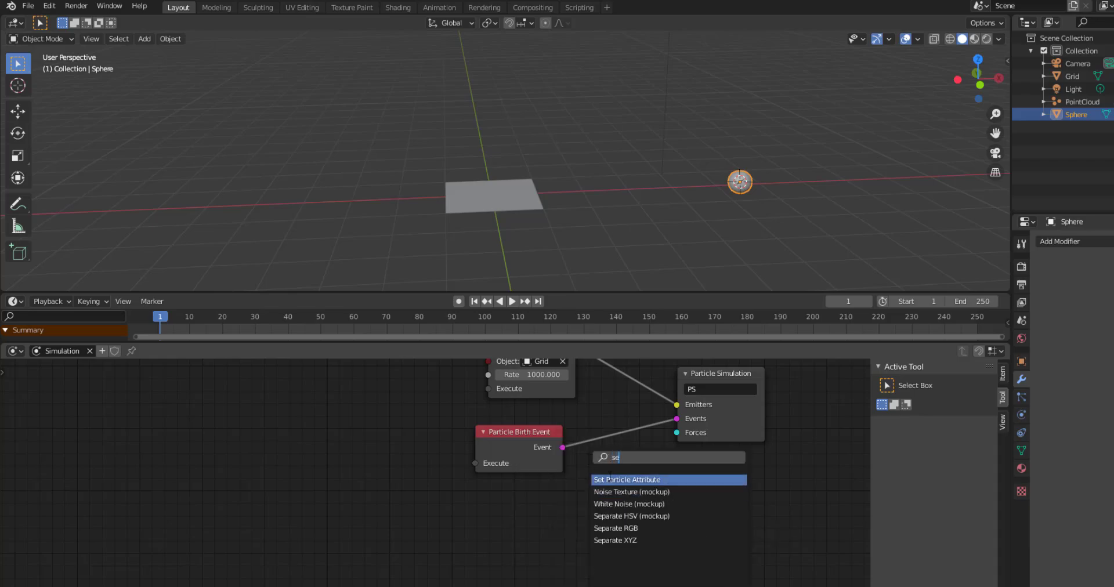
left_click(609, 479)
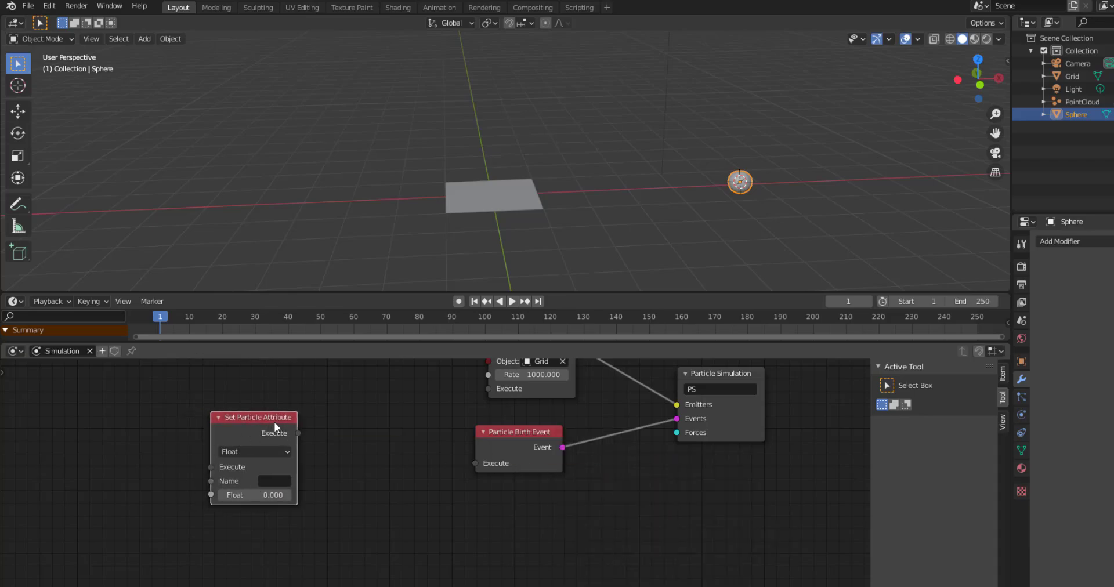
left_click_drag(276, 428, 318, 430)
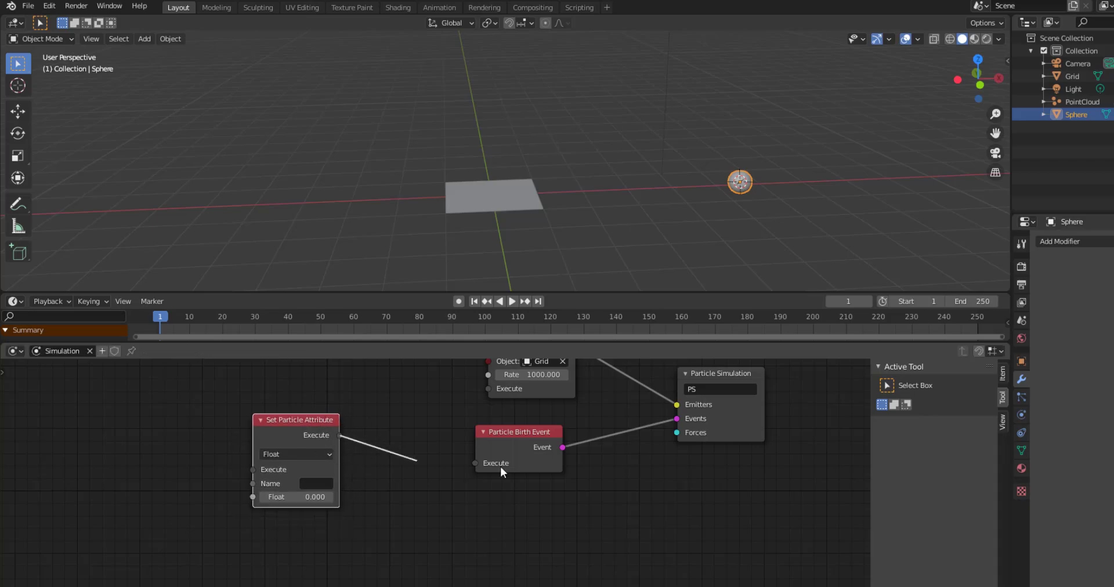
left_click_drag(501, 468, 484, 472)
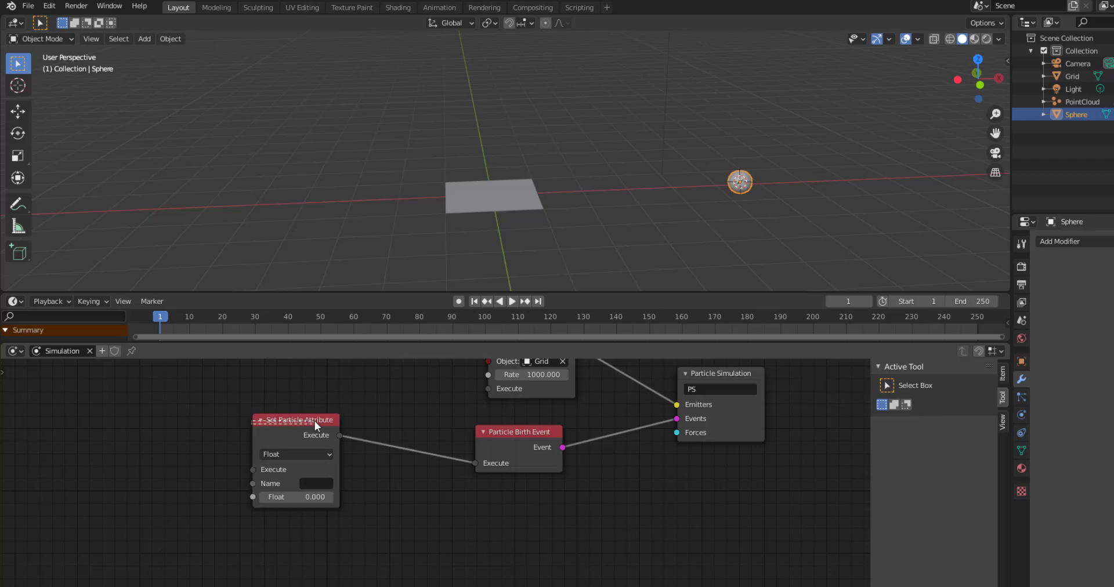
left_click_drag(302, 429, 358, 430)
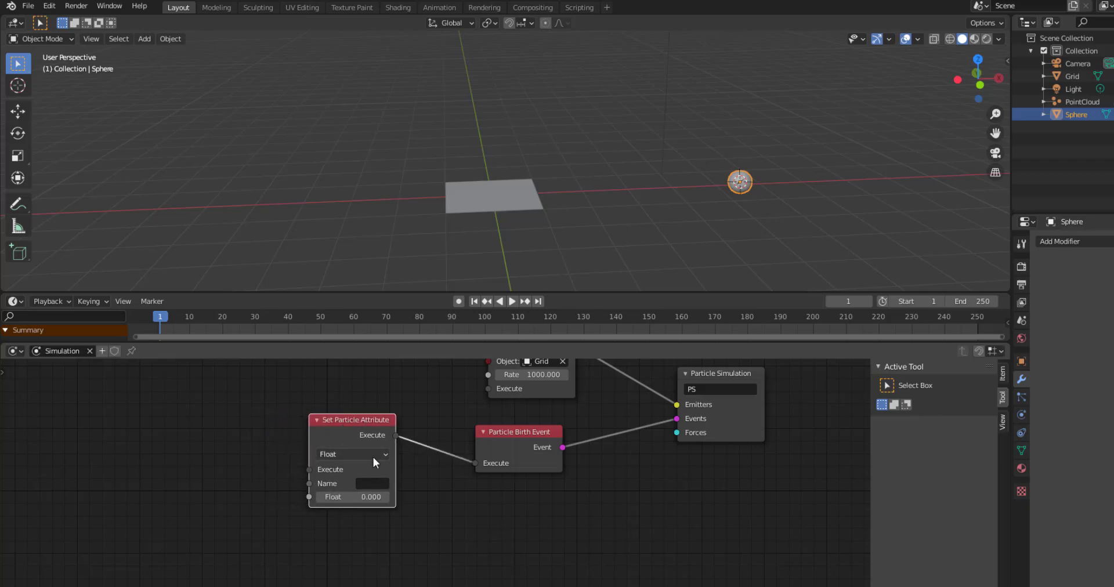
Examine the data types available for the Set Particle Attribute node, leaving Float selected.
left_click(374, 455)
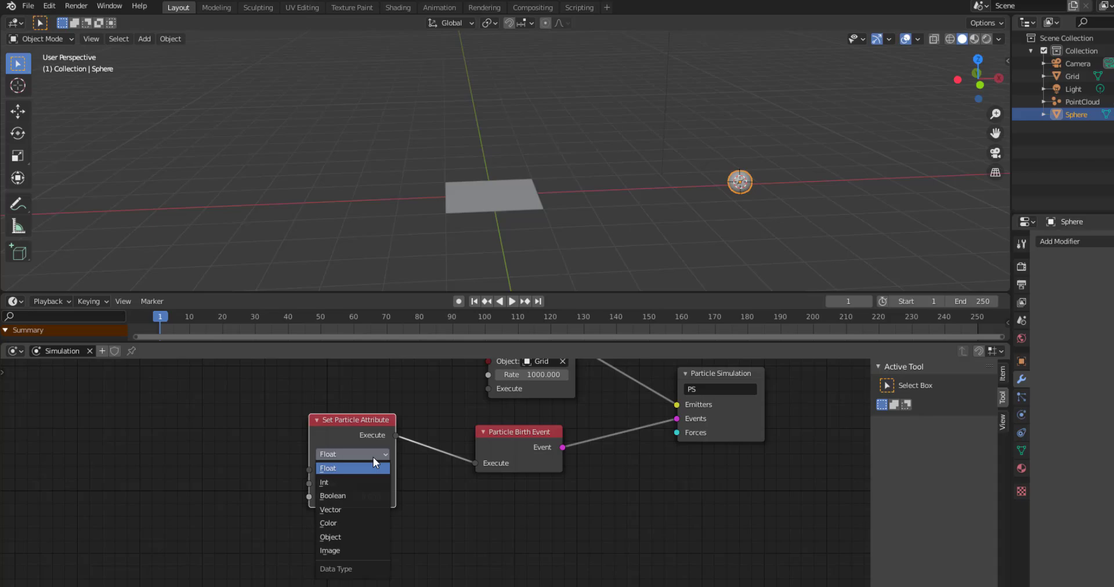
scroll(374, 457, "down", 2)
scroll(374, 457, "down", 4)
scroll(373, 457, "up", 4)
scroll(374, 458, "down", 2)
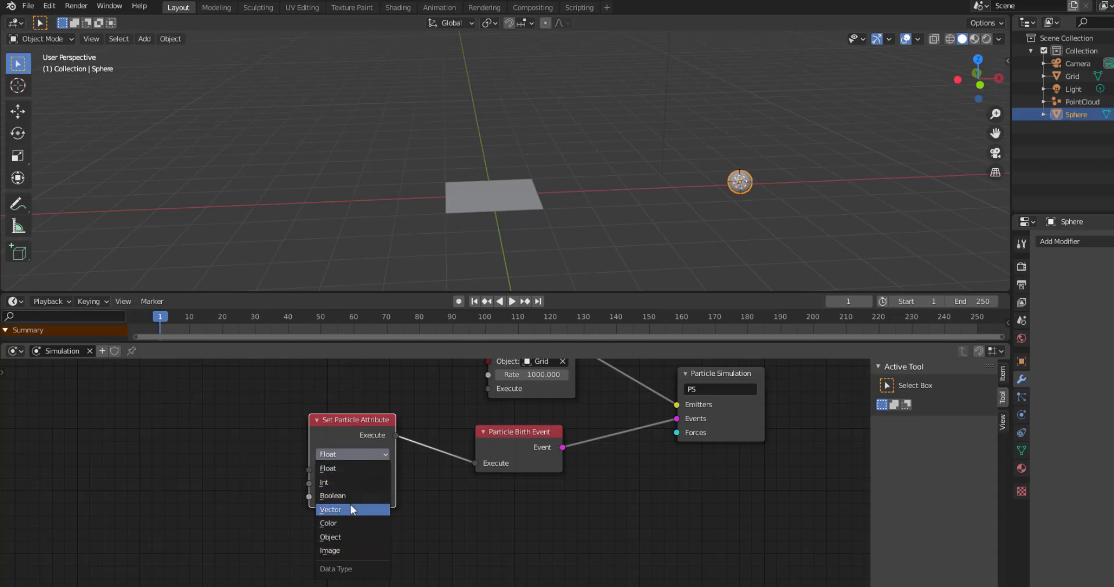
key("Up")
key("Up")
key("Up")
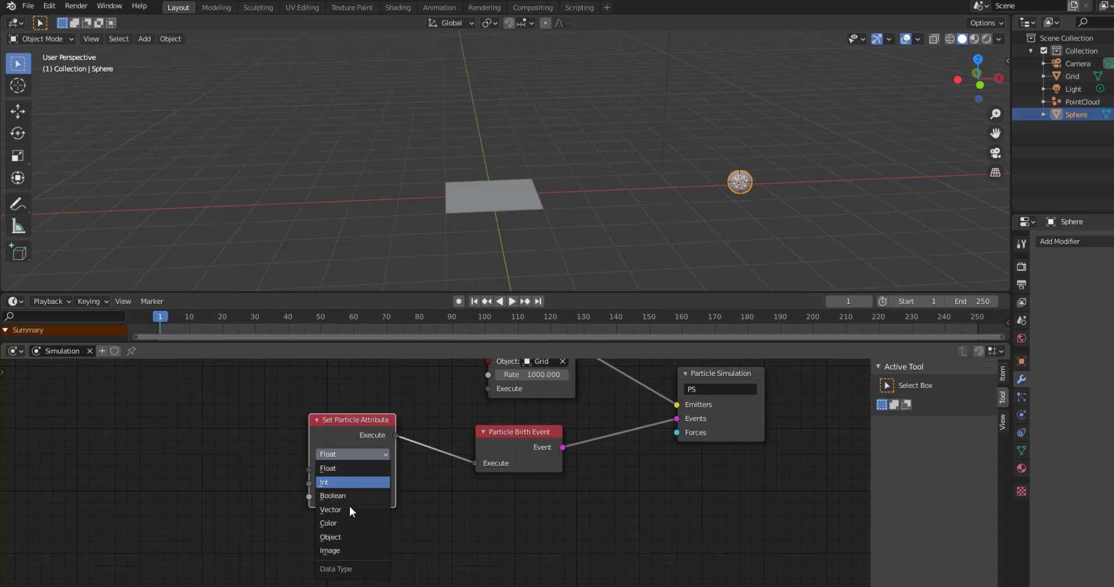
key("Escape")
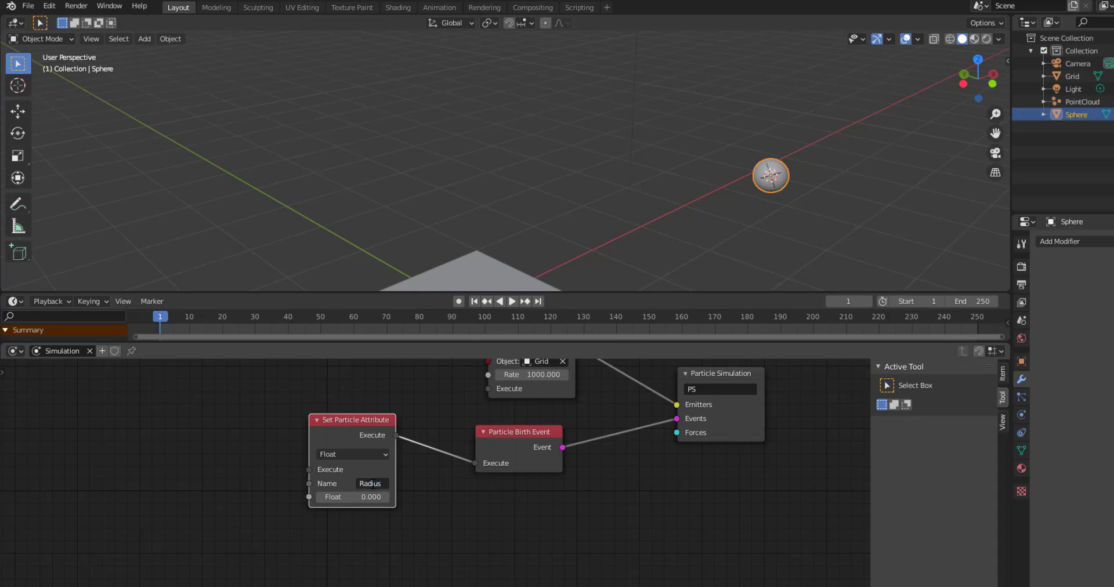
Set the particle attribute's name to Radius, play the simulation with a zero value, and return to frame 1.
key("Return")
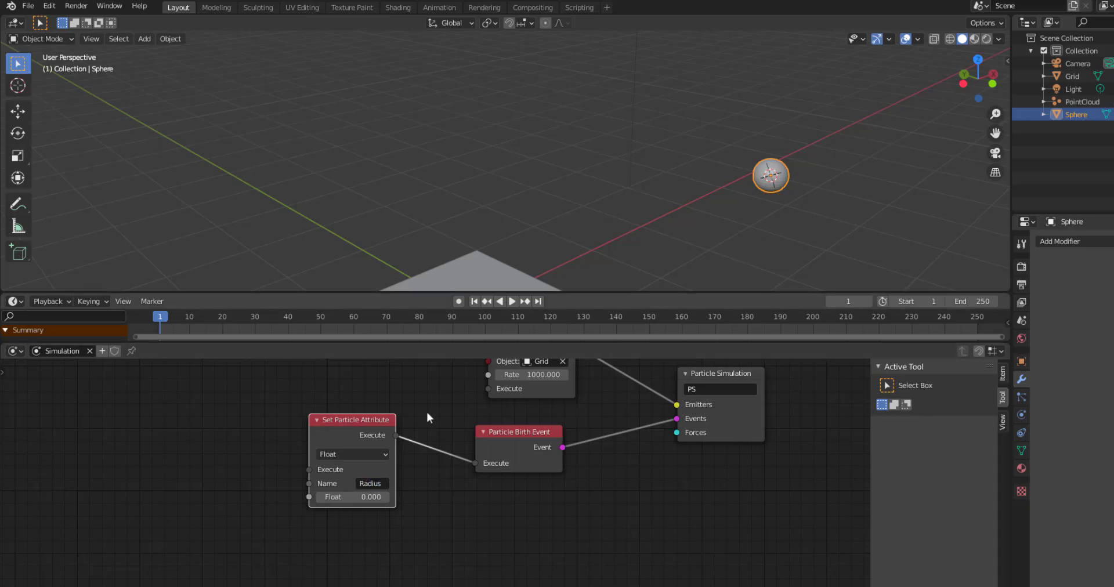
left_click(512, 301)
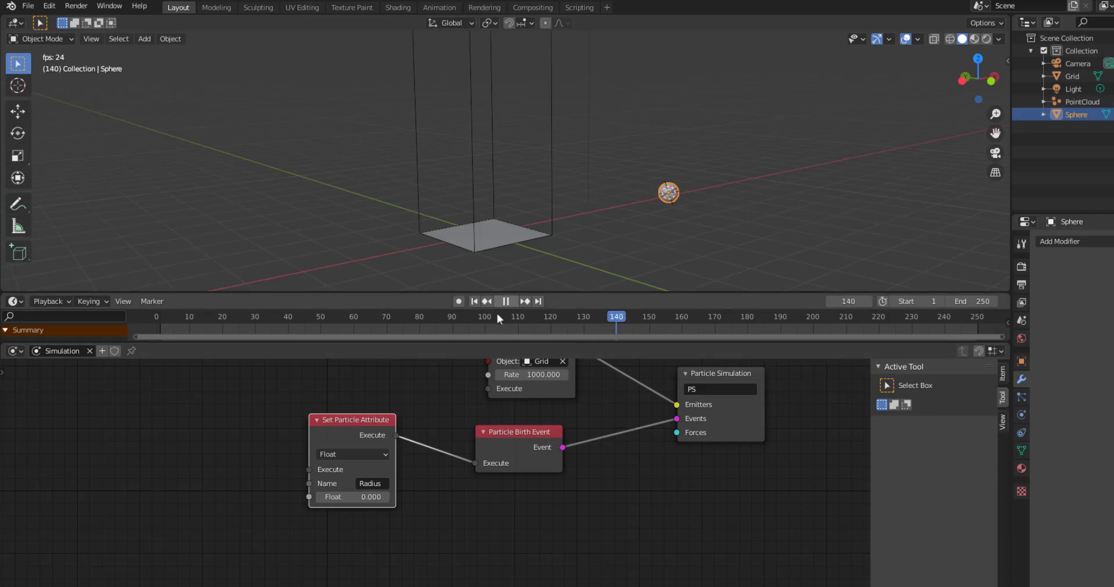
left_click(475, 301)
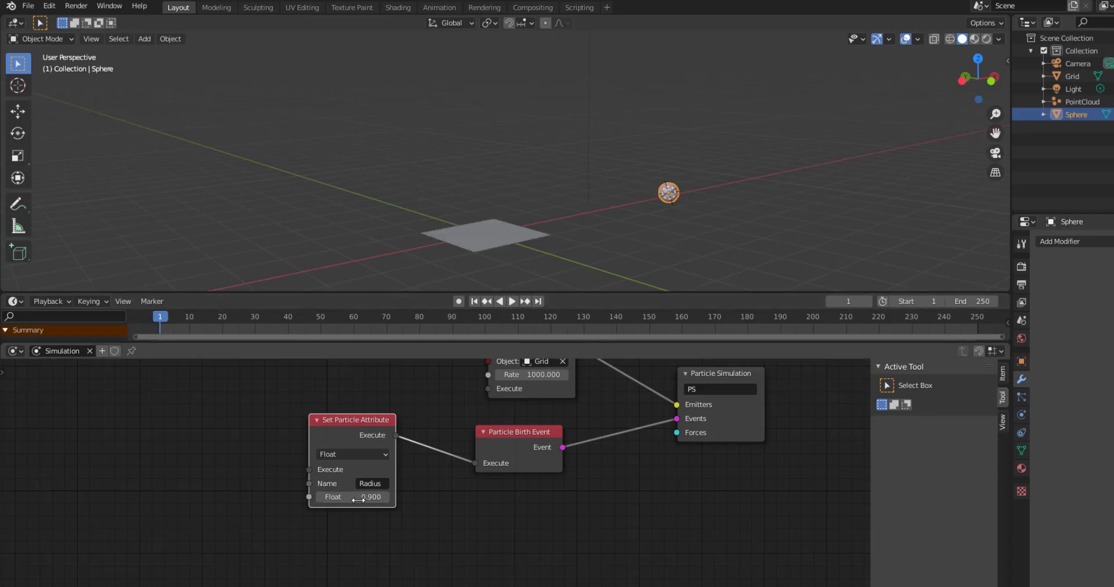
Play the simulation while trying Radius values of 0.9 and 0.4, and set the Float value to 0.1.
left_click(512, 300)
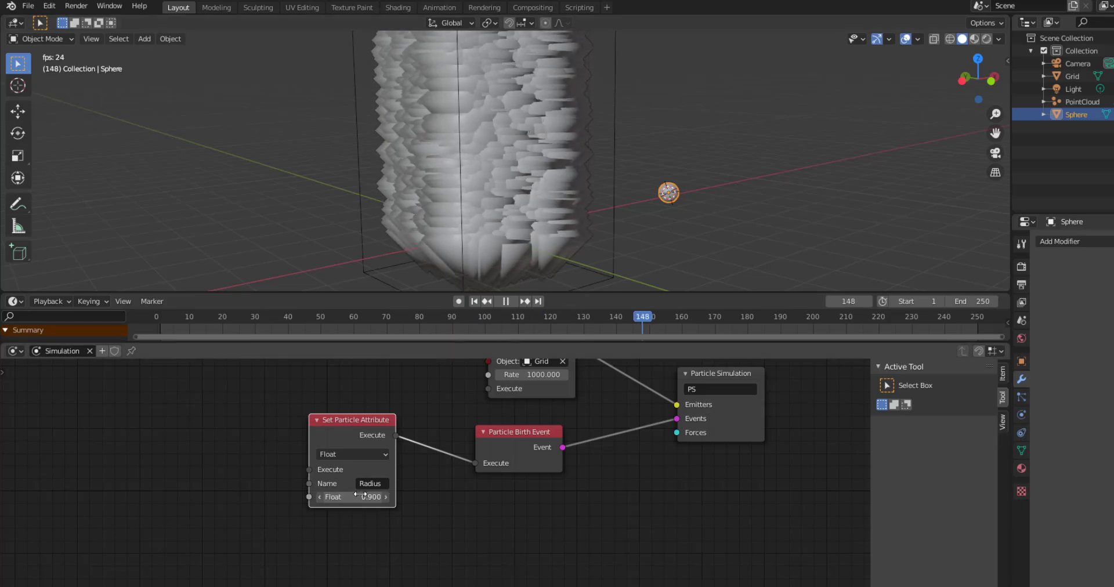
left_click_drag(364, 493, 356, 494)
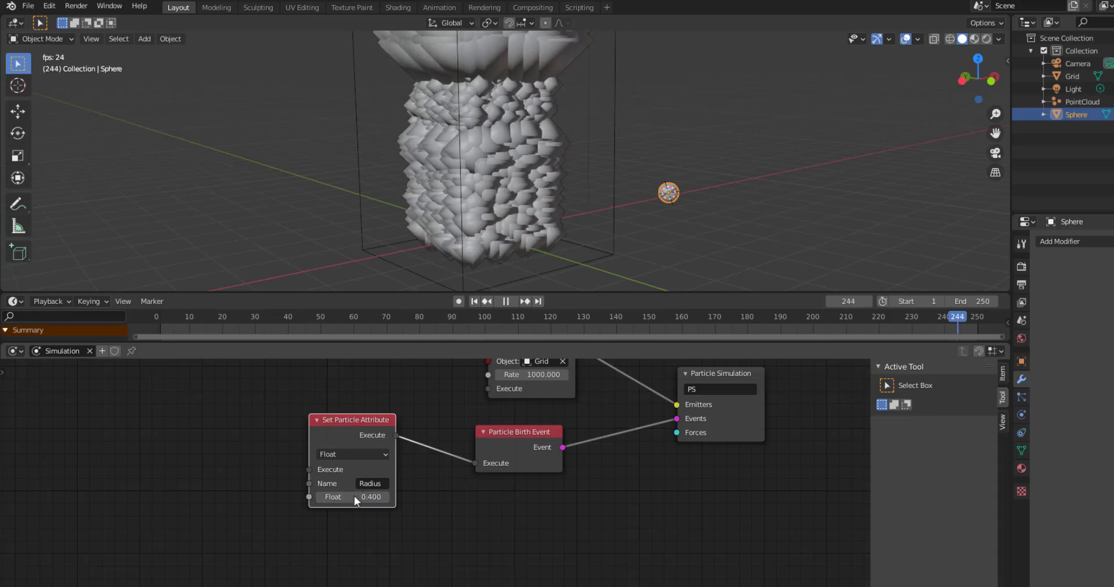
left_click(354, 495)
type("0.1")
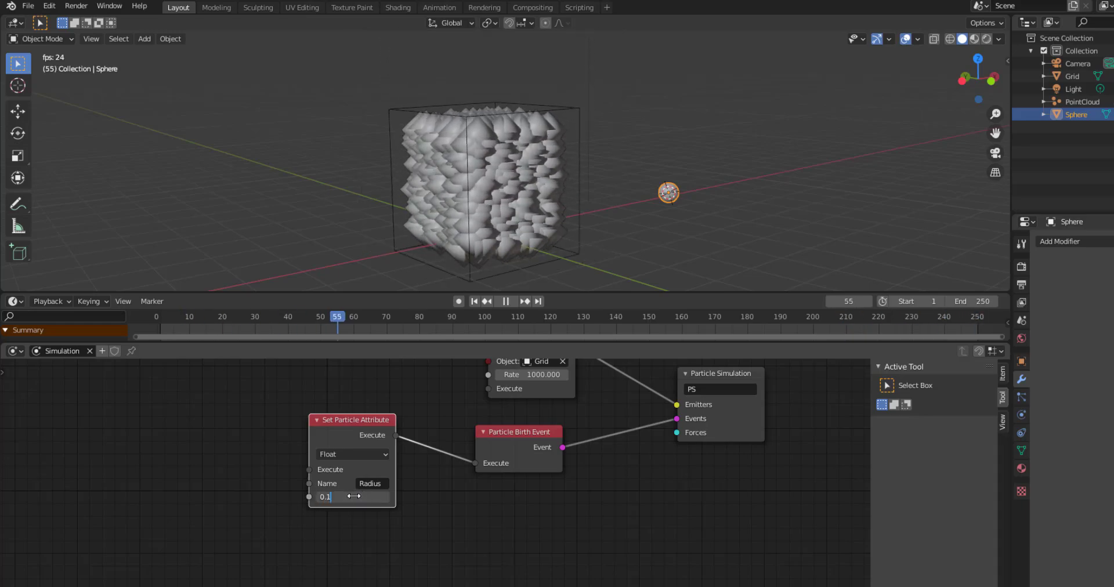
key("Return")
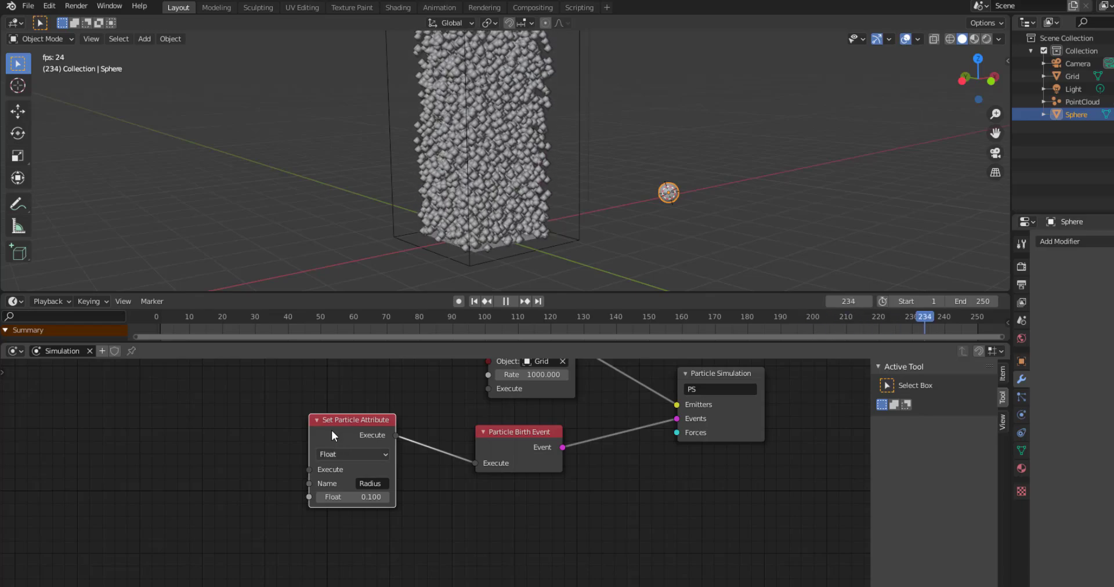
Change the Set Particle Attribute node's data type to Vector and its attribute name to Velocity.
left_click(366, 458)
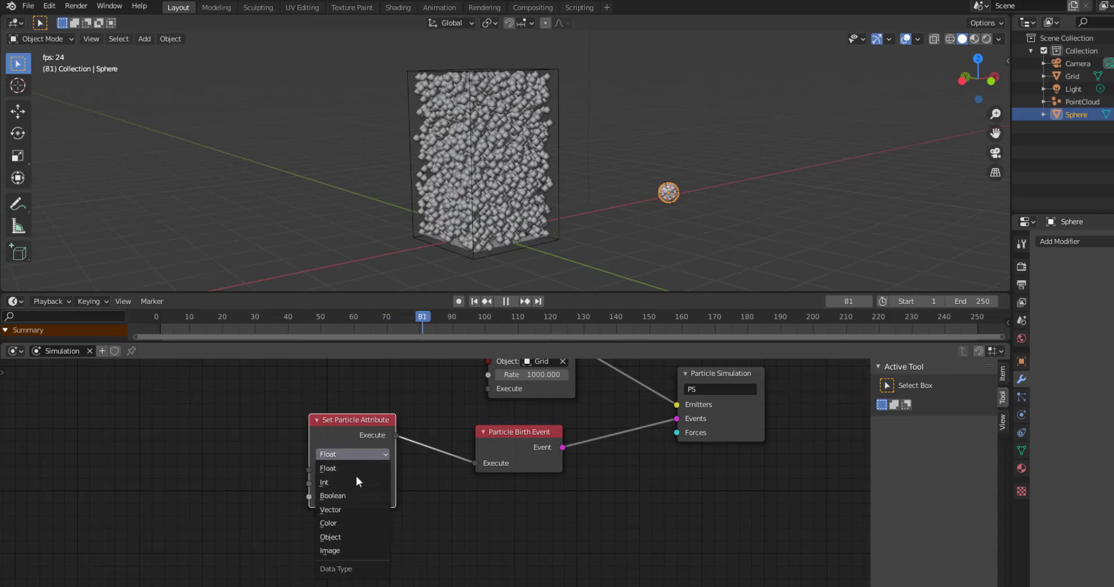
left_click(340, 507)
left_click(371, 484)
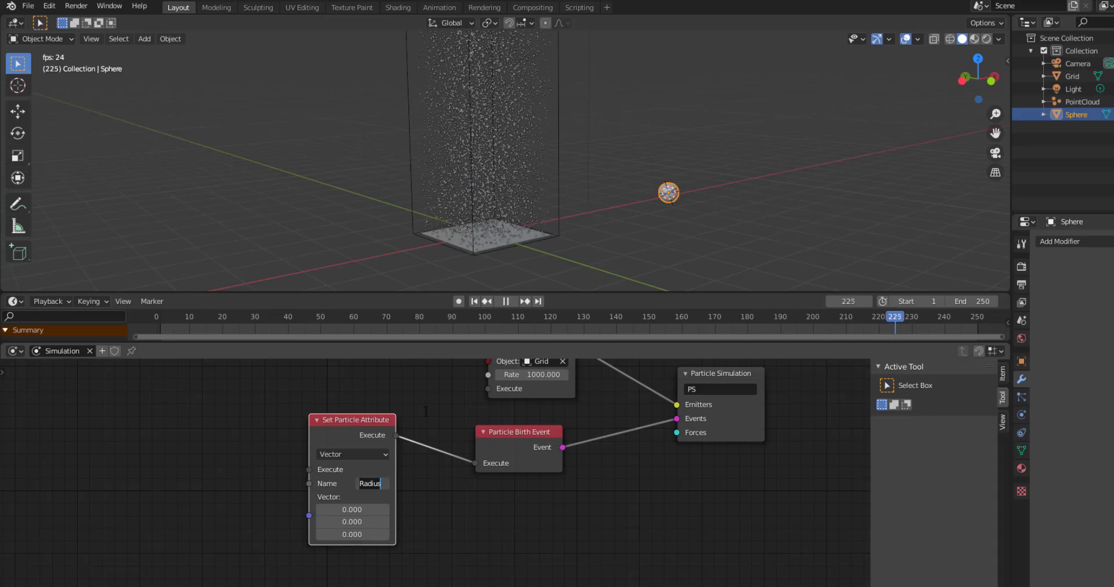
key("BackSpace")
key("BackSpace")
key("BackSpace")
key("BackSpace")
key("BackSpace")
key("BackSpace")
type("Velocity")
key("Return")
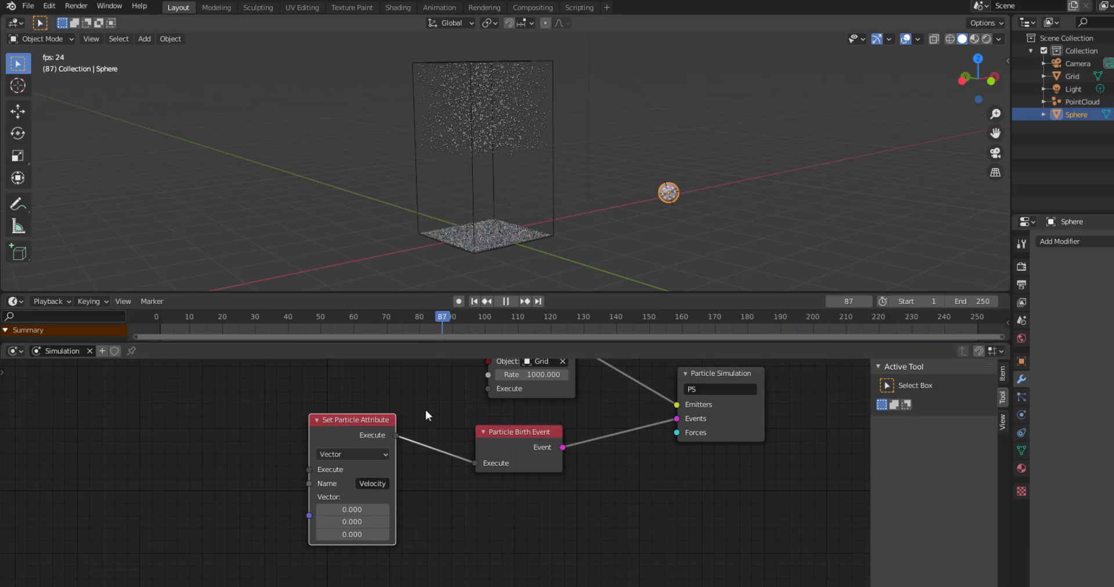
Examine the emitted particles on the grid up close and from above while the simulation plays.
scroll(541, 234, "up", 3)
middle_click_drag(541, 234, 561, 141, "shift")
scroll(559, 151, "up", 2)
scroll(561, 141, "up", 2)
scroll(561, 141, "down", 4)
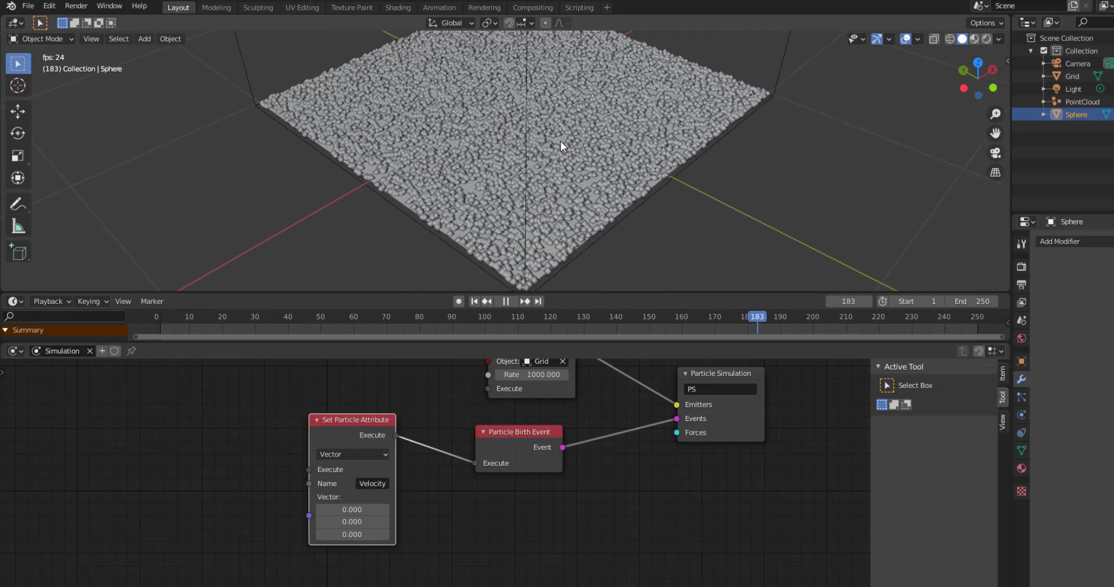
Stop playback, return to frame 1, set the Velocity vector's X to 0.1, and play the simulation.
scroll(561, 141, "up", 3)
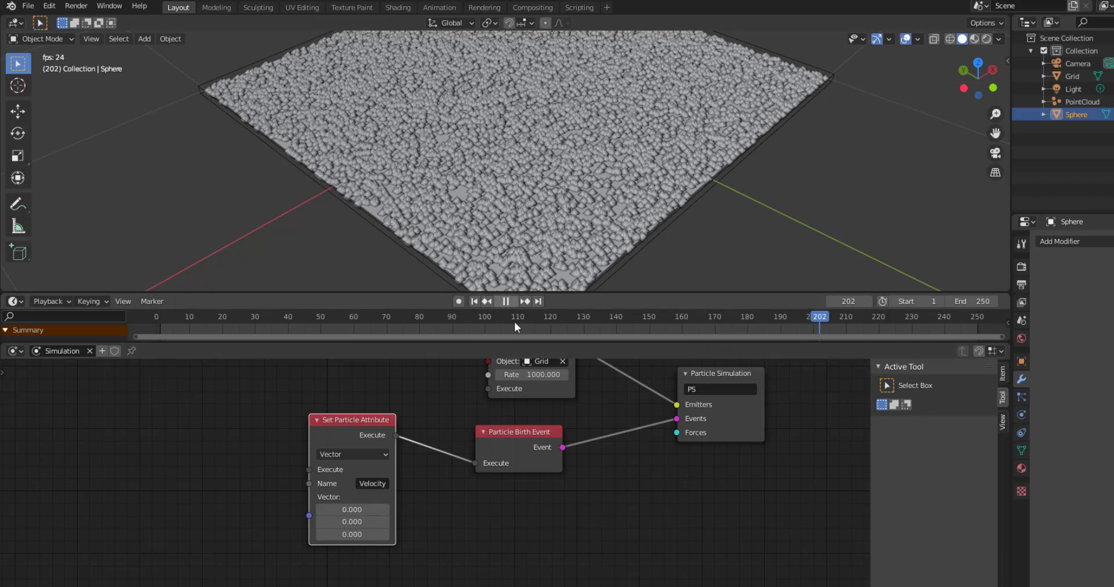
left_click(505, 301)
left_click(474, 302)
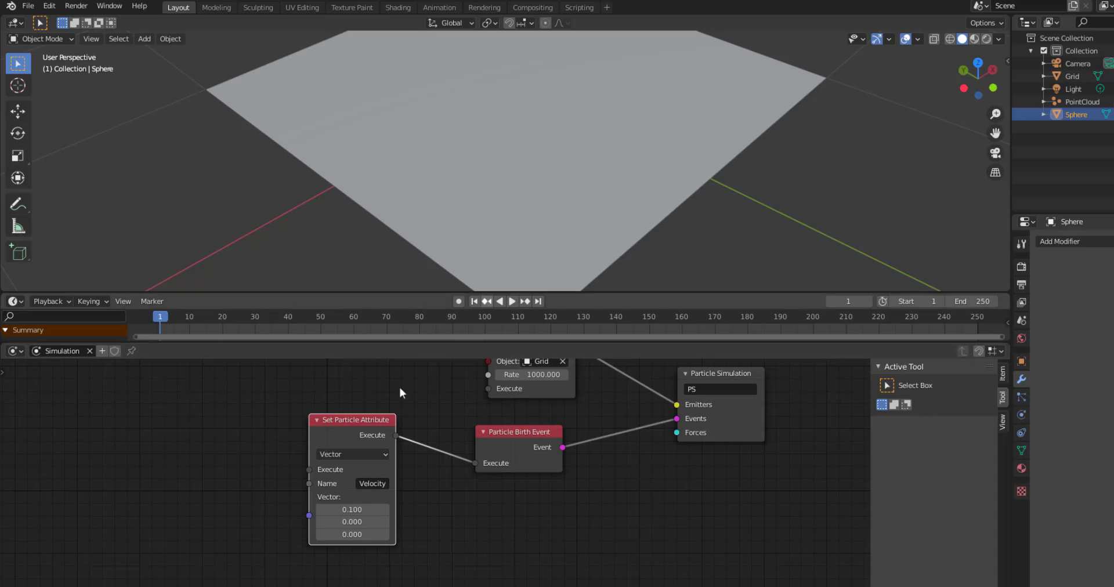
left_click(512, 302)
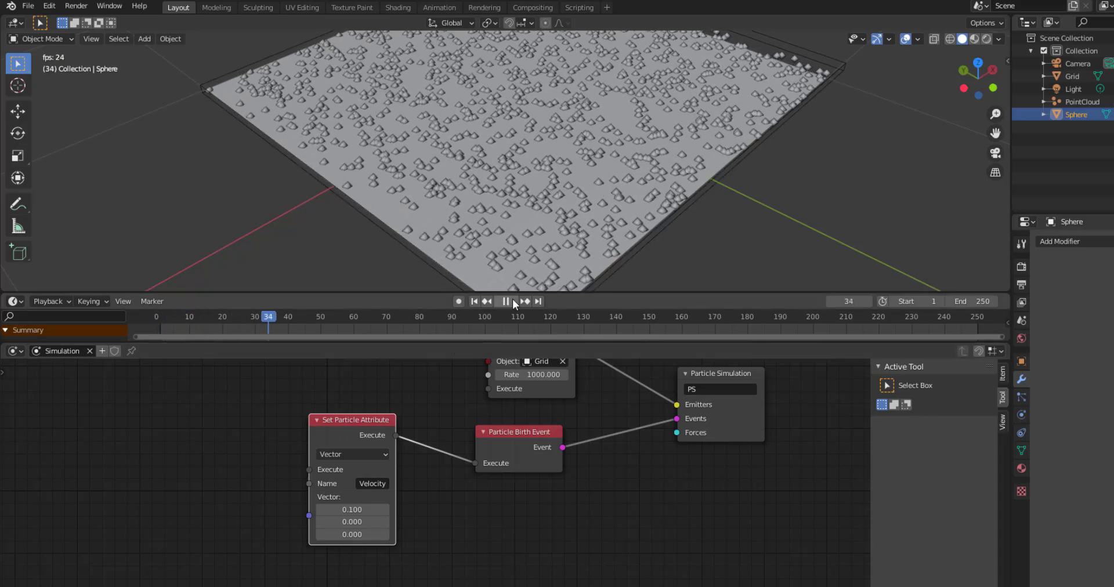
Try an X velocity of 0.2 during playback, set it to 4, and replay the simulation from the start.
left_click_drag(349, 510, 403, 512)
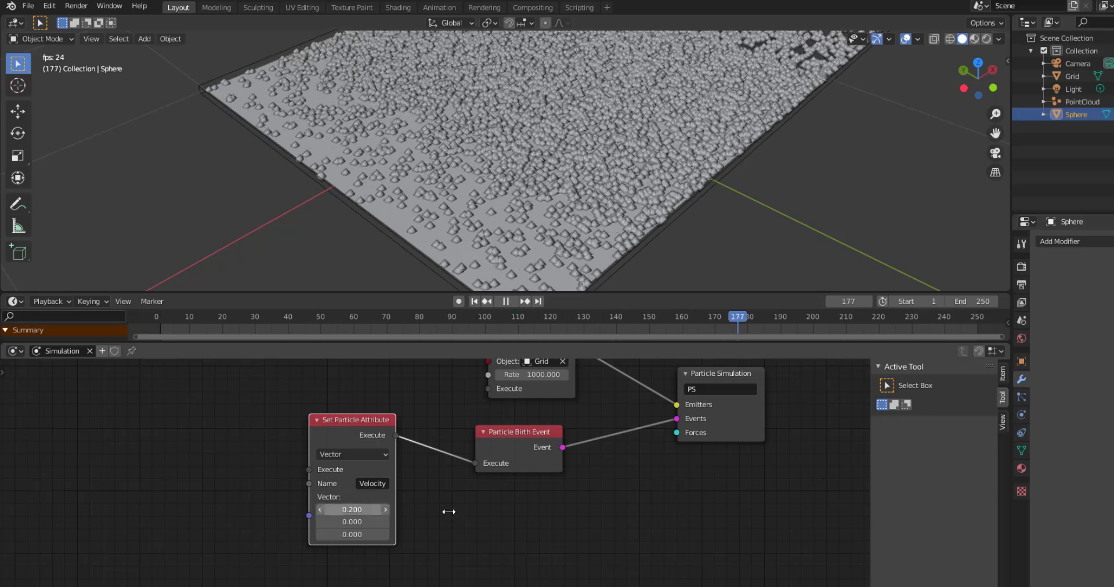
left_click(508, 304)
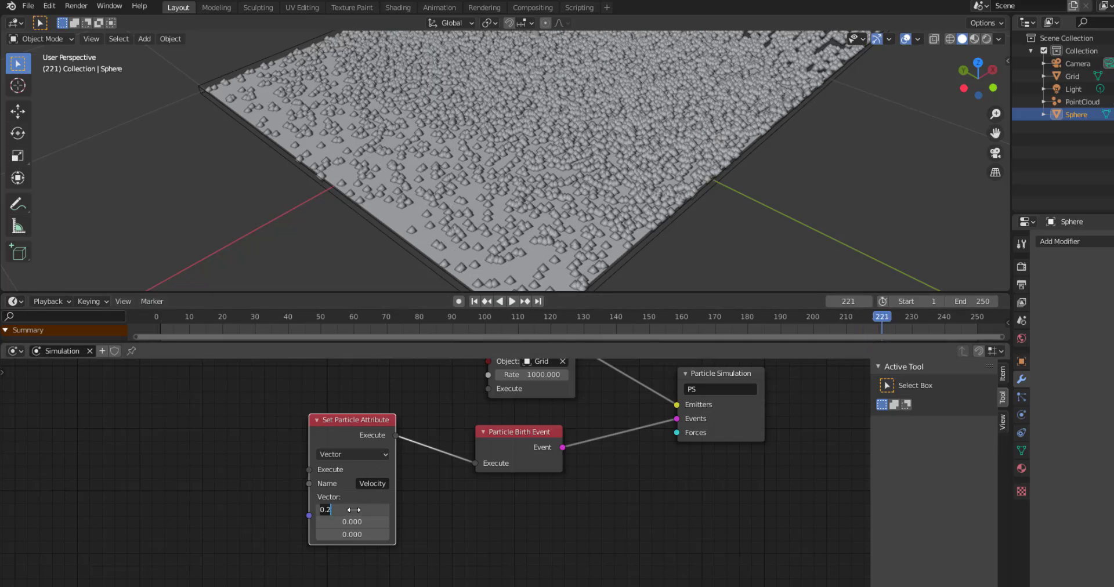
left_click(511, 304)
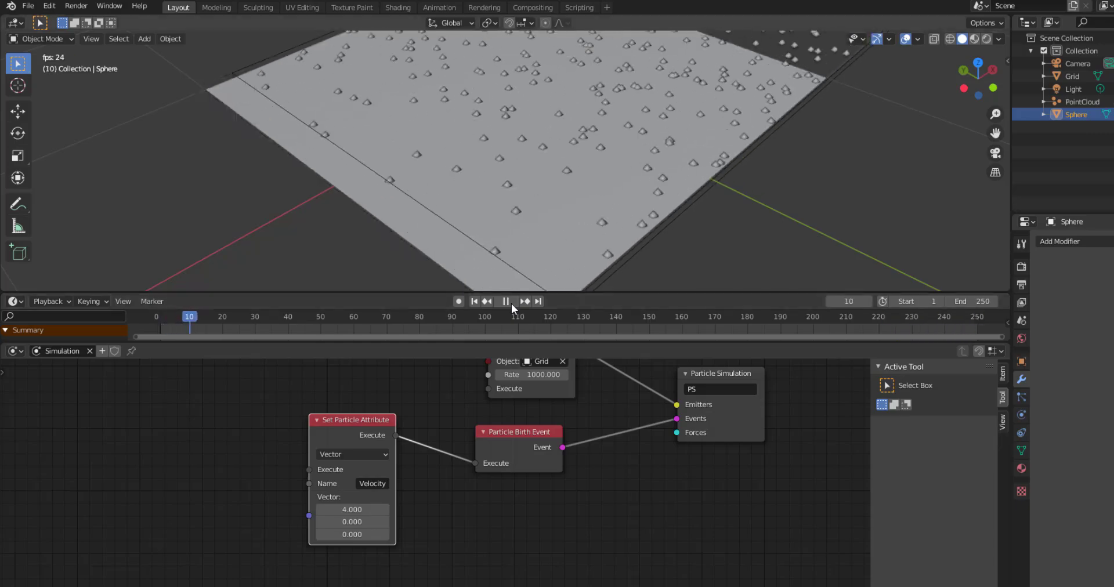
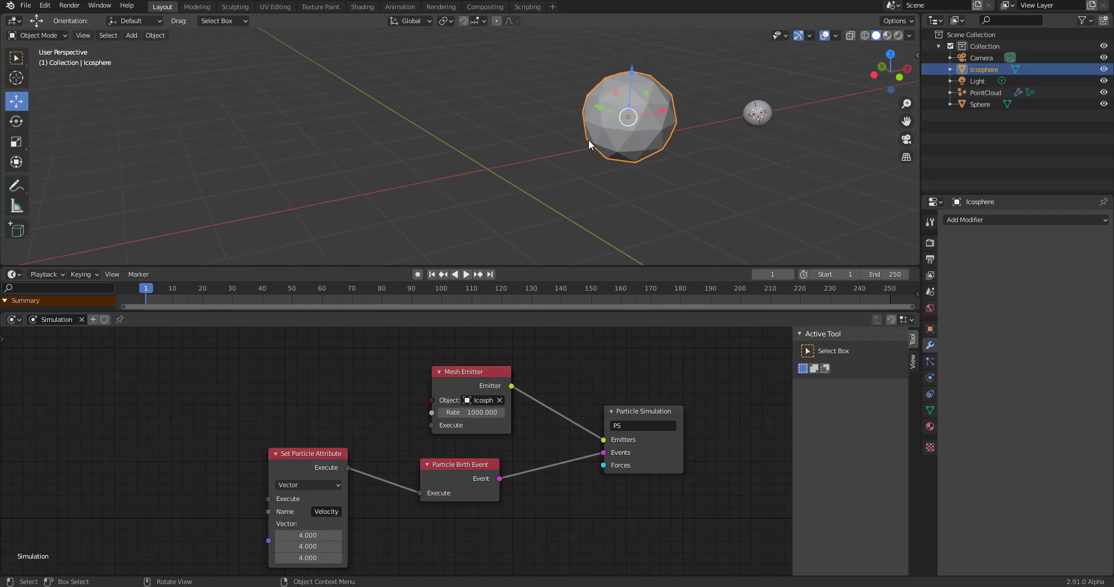
Preview the simulation briefly, and delete the Set Particle Attribute node.
left_click(470, 276)
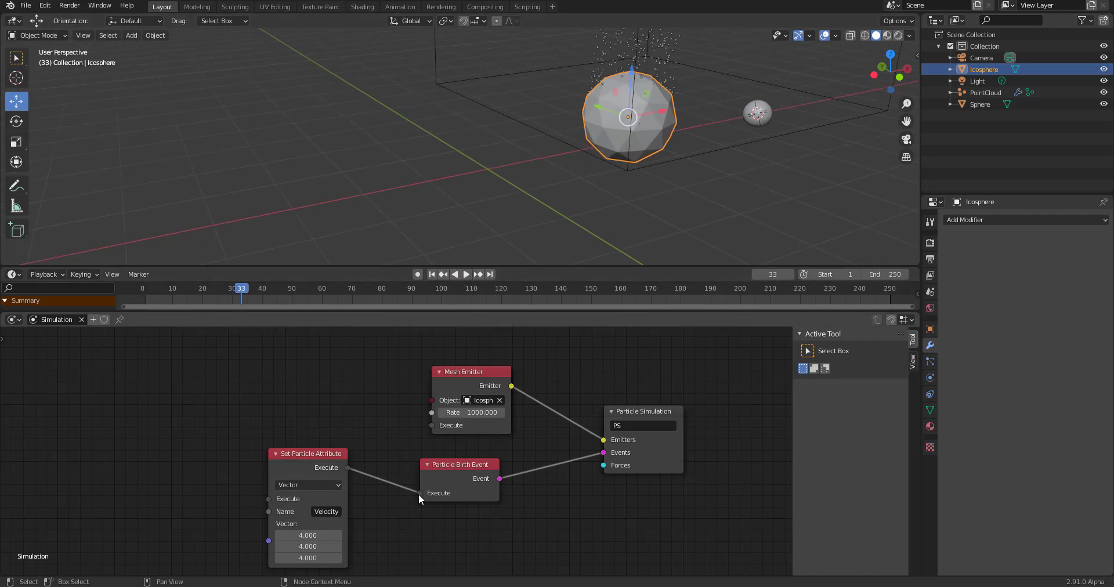
left_click(290, 460)
key("x")
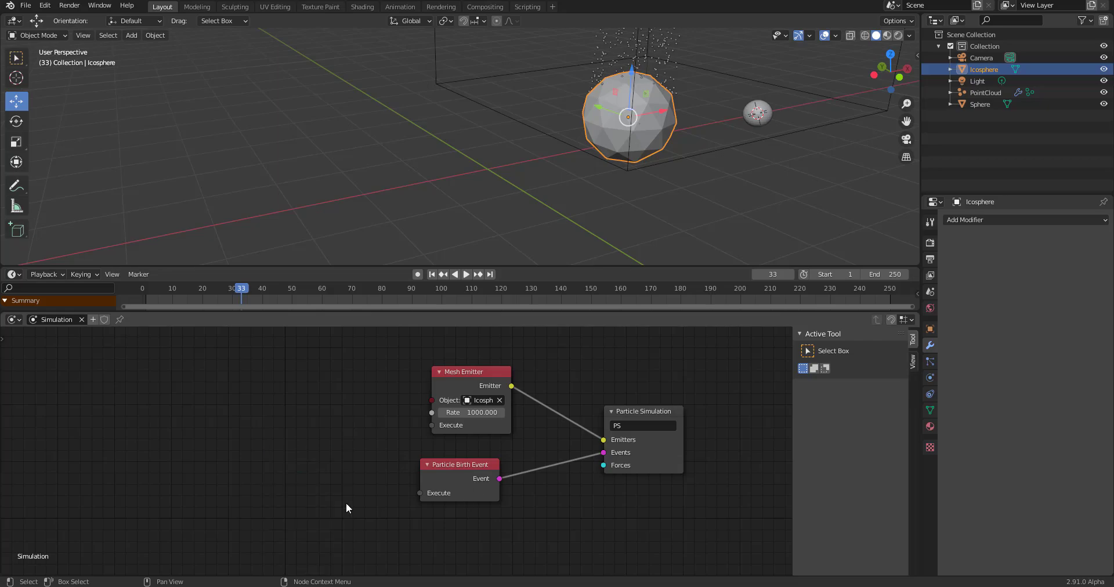
Add a Force node below the Particle Birth Event node.
key("shift+a")
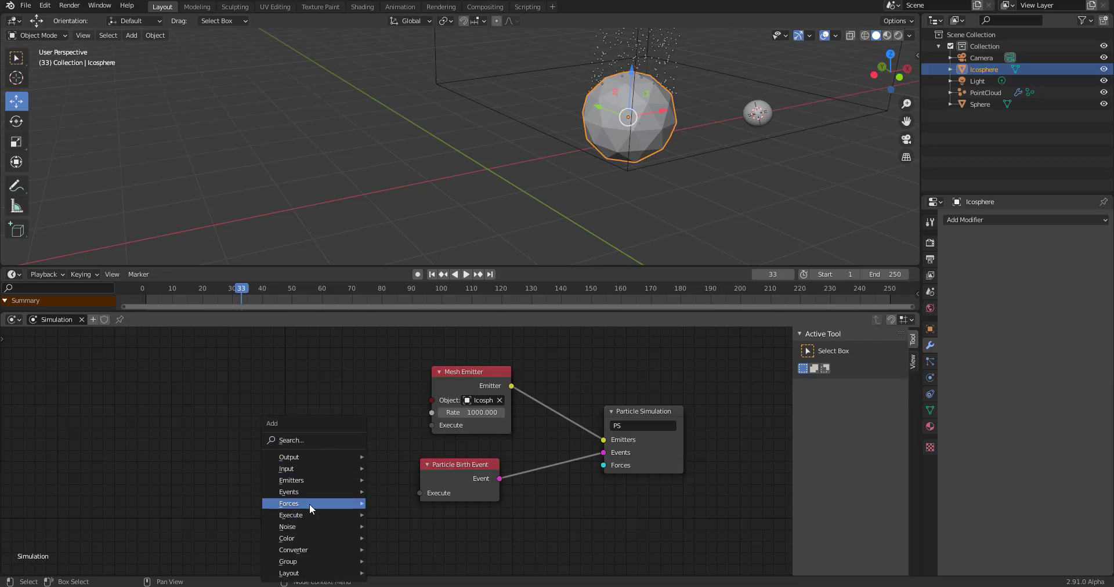
mouse_move(308, 503)
left_click(426, 502)
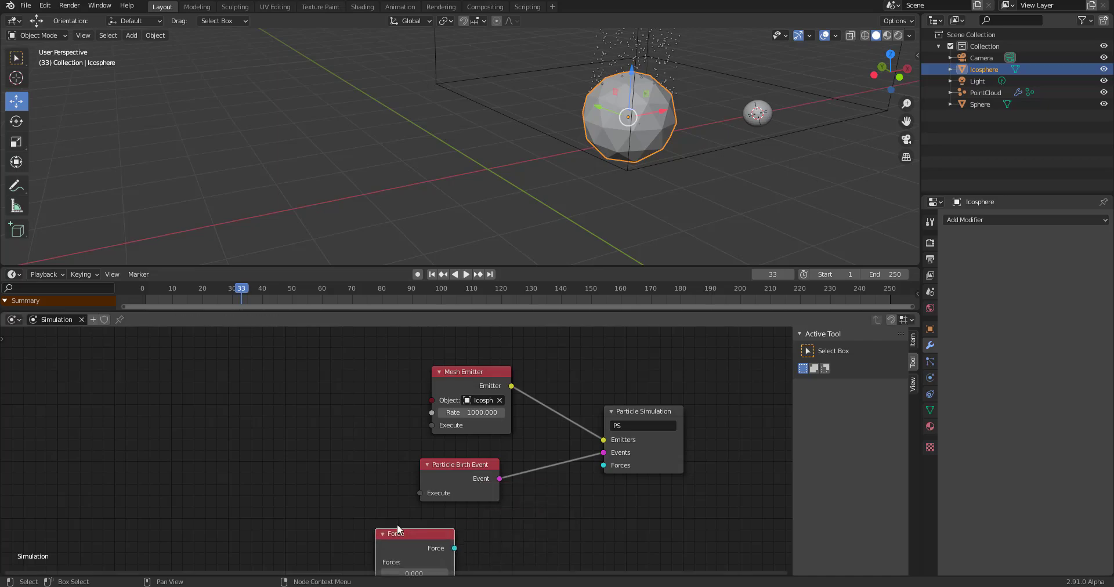
left_click(397, 524)
Connect the Force node to the Particle Simulation's Forces input and rearrange the Particle Birth Event and Force nodes.
left_click_drag(454, 548, 612, 469)
left_click_drag(465, 477, 321, 422)
left_click_drag(455, 549, 604, 465)
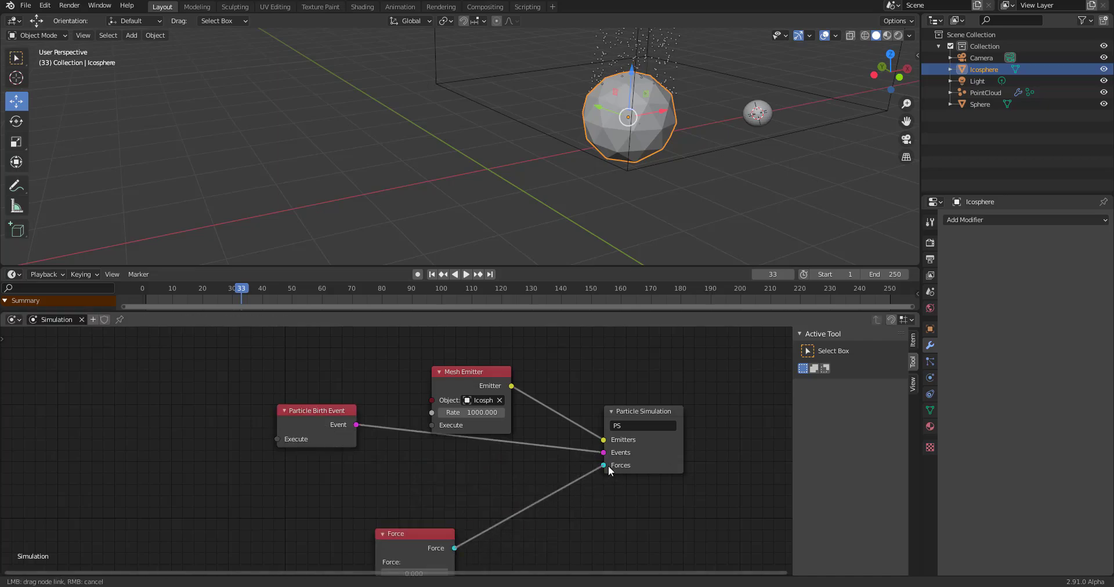
middle_click_drag(395, 544, 561, 477)
left_click_drag(561, 477, 601, 428)
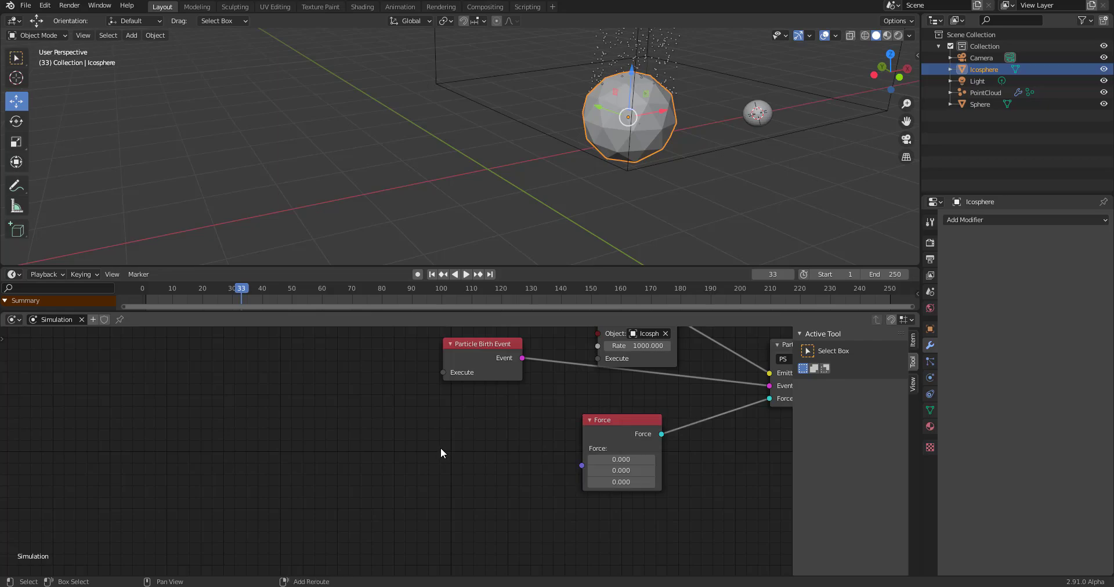
Add a Particle Attribute node and connect its output to the Force node's vector input.
key("shift+a")
left_click(416, 380)
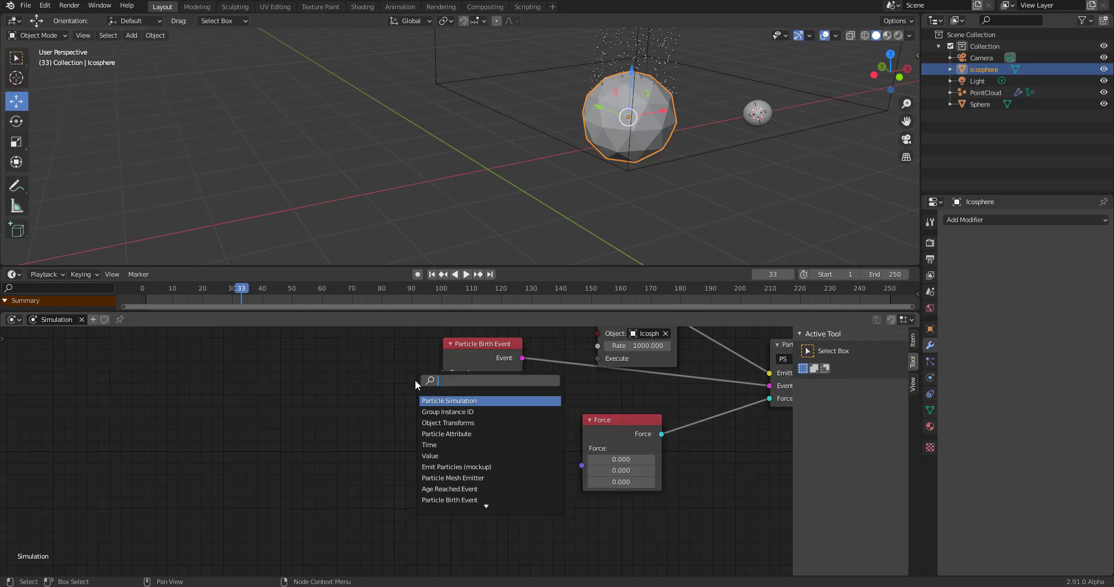
type("part")
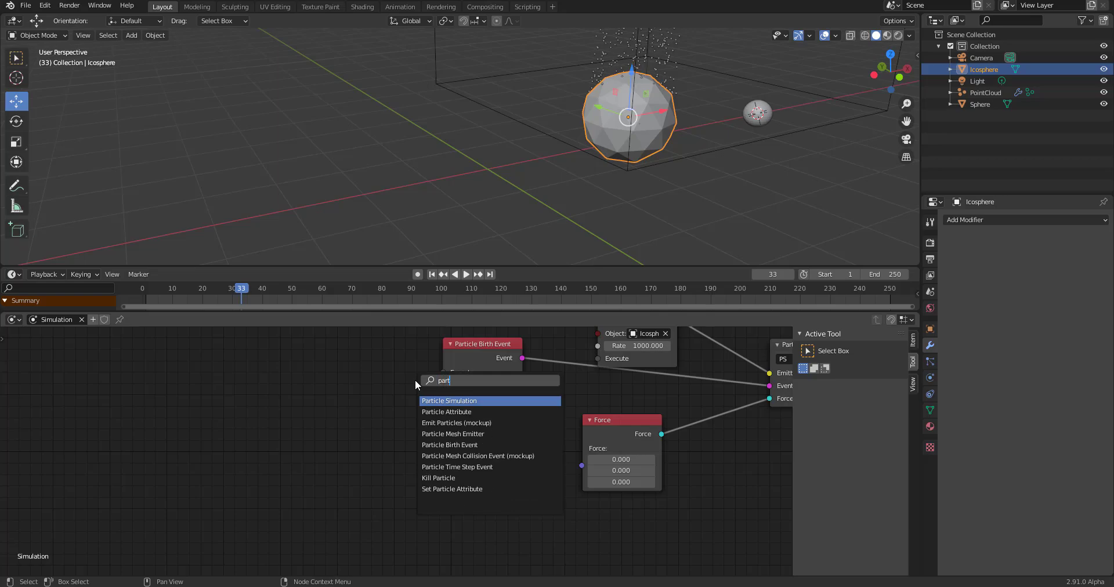
left_click(429, 412)
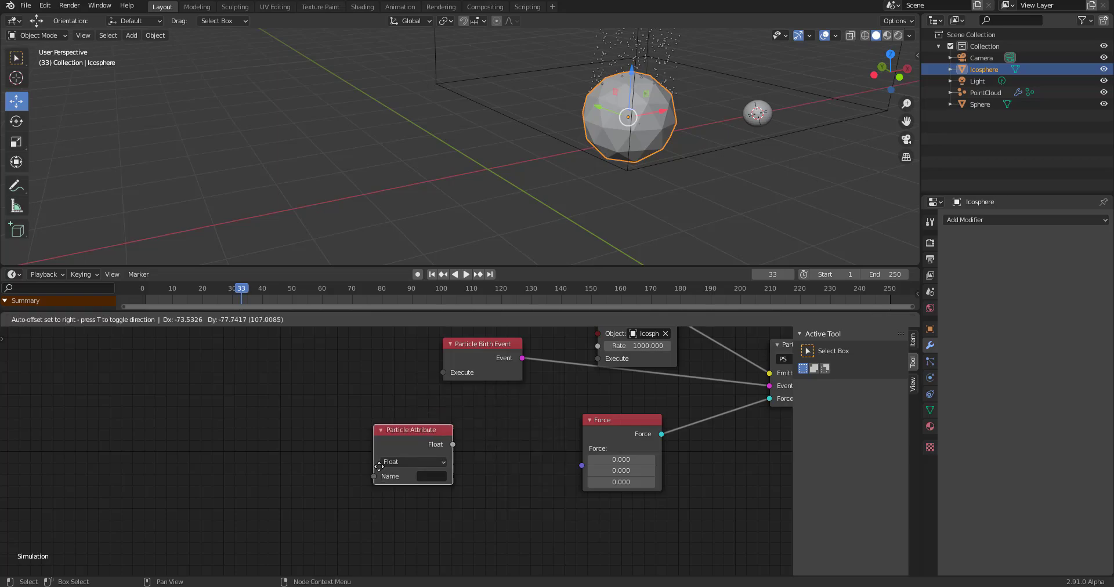
left_click(324, 483)
left_click_drag(398, 460, 582, 448)
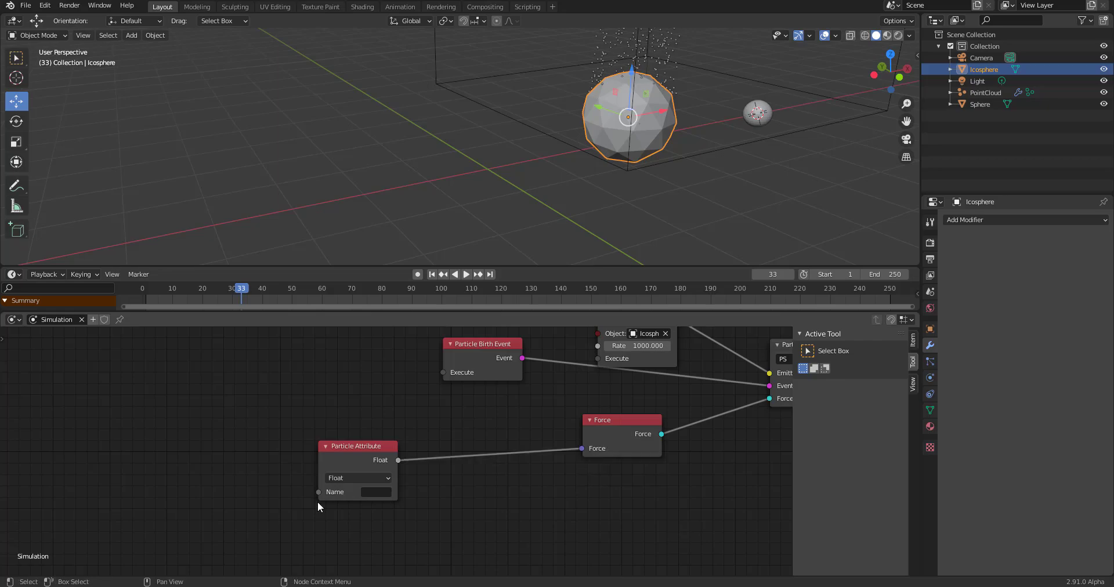
Set the Particle Attribute node to Vector with the name Position, and reconnect its output to the Force input.
left_click(371, 478)
left_click(386, 476)
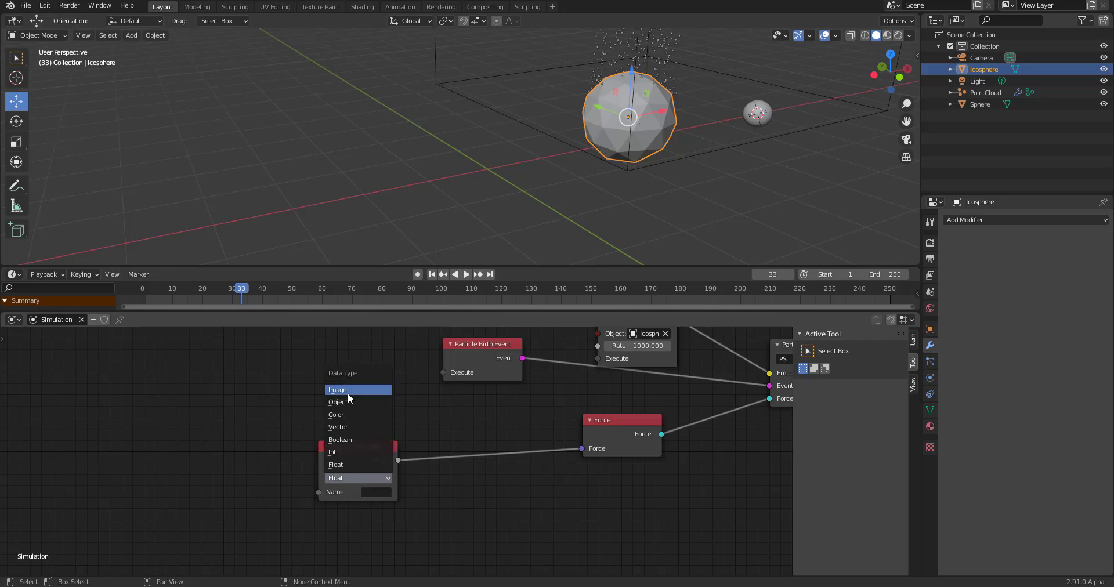
left_click(349, 428)
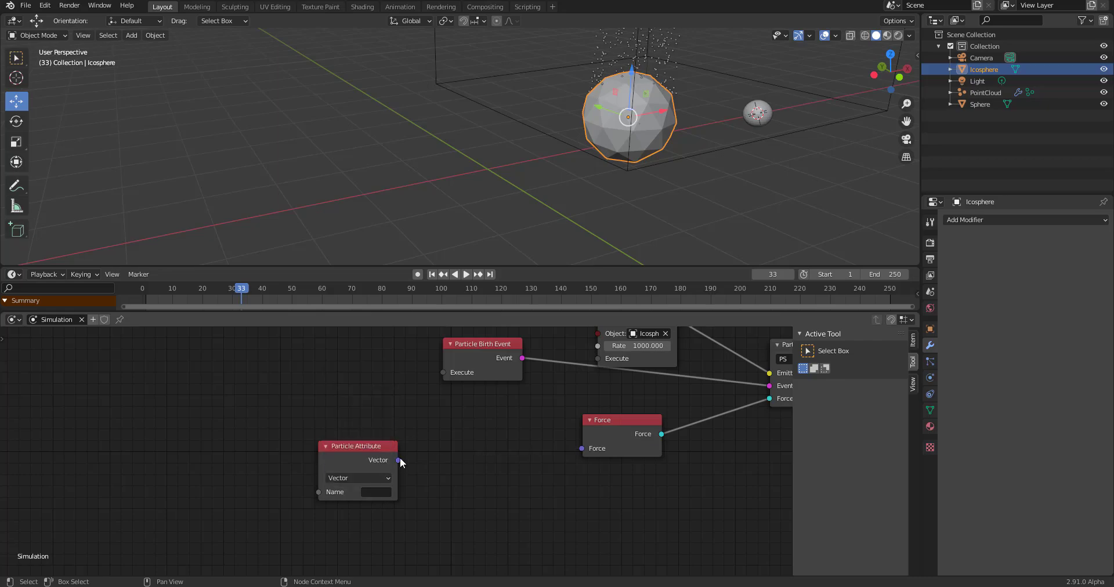
left_click_drag(398, 460, 582, 448)
Play the simulation from frame 1 and examine the particles around the icosphere from different angles.
left_click(433, 273)
scroll(534, 93, "down", 5)
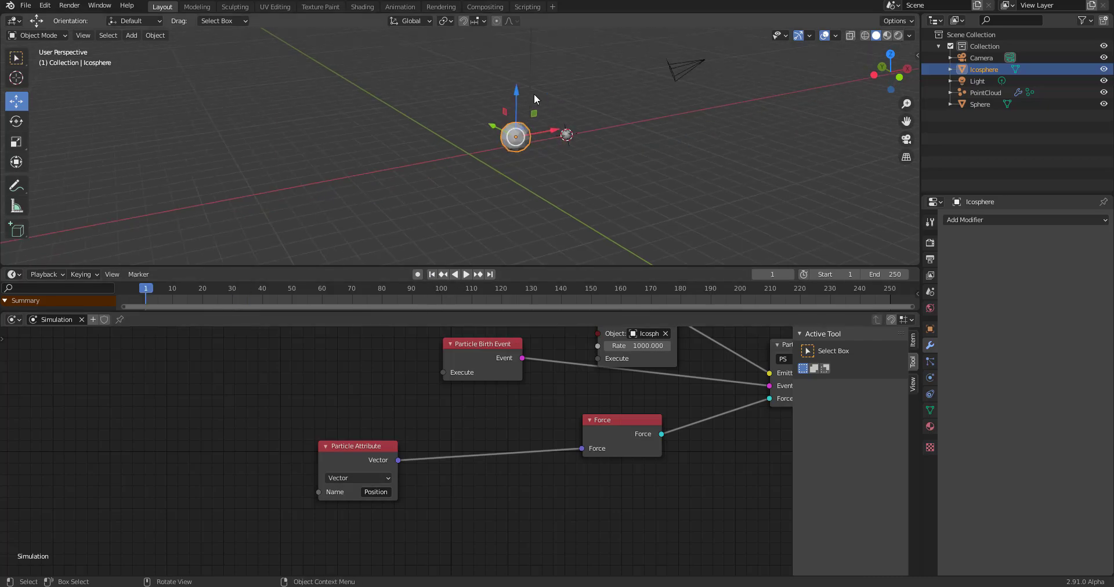
left_click(467, 273)
middle_click_drag(534, 169, 525, 139)
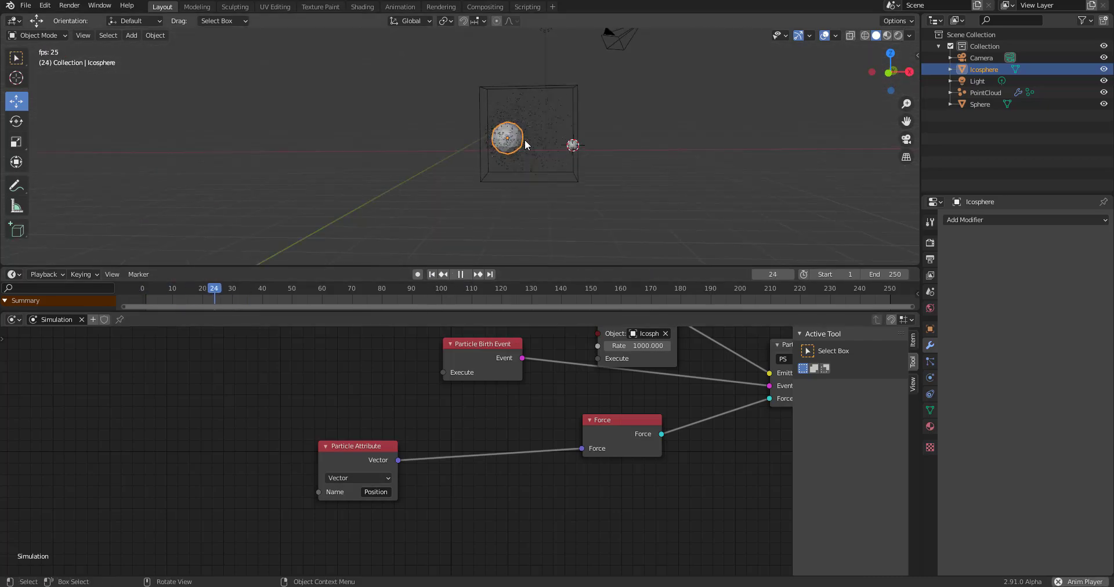
scroll(523, 141, "up", 4)
middle_click_drag(605, 163, 567, 198)
scroll(613, 179, "down", 2)
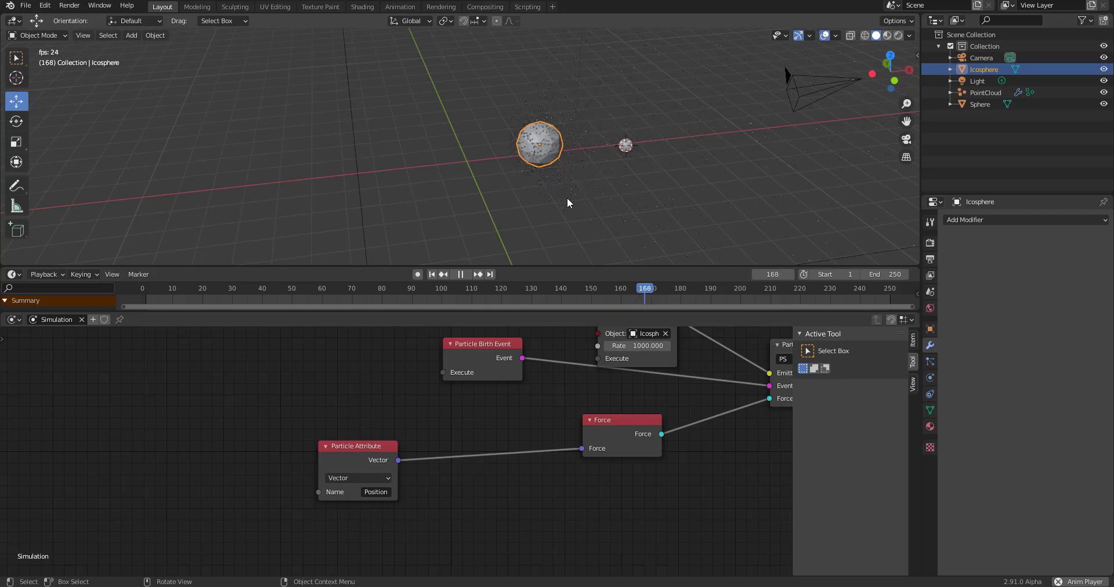
Move the icosphere along the X direction toward the small sphere while the simulation plays, and inspect its particles up close.
key("g")
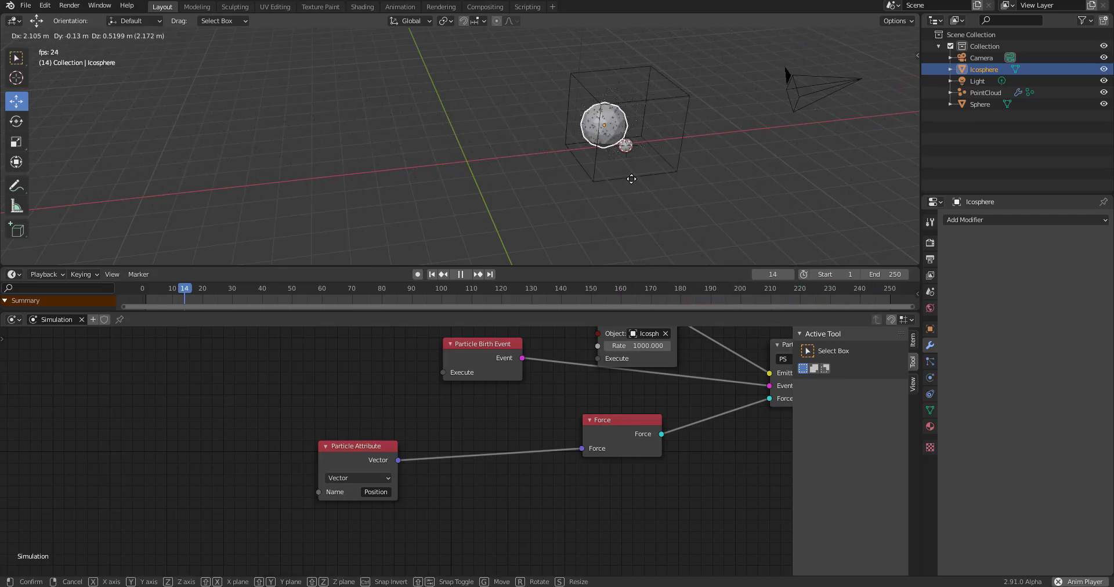
left_click(604, 172)
middle_click_drag(605, 172, 585, 189)
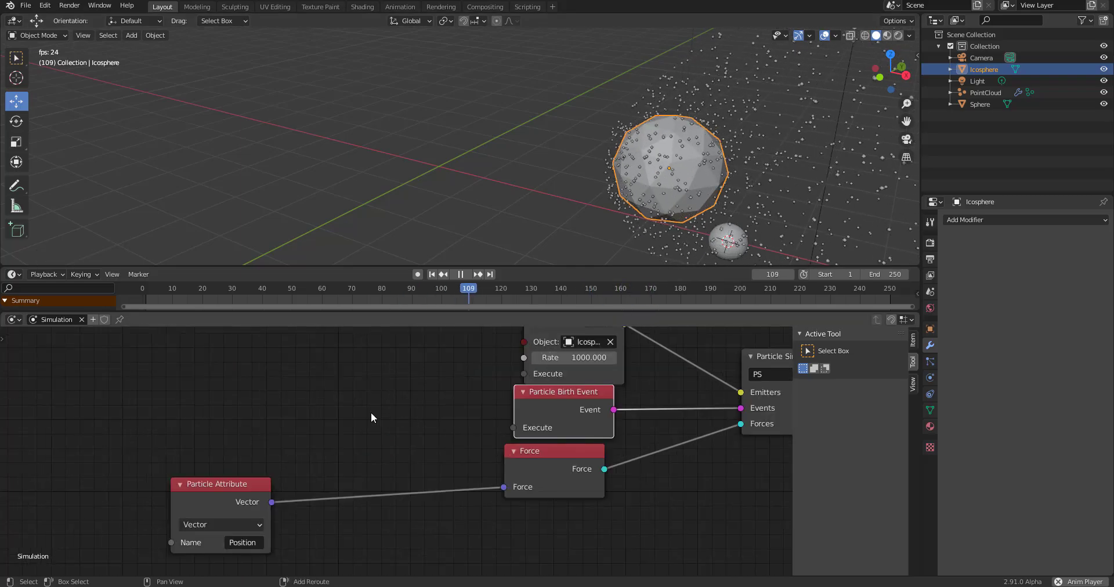
key("shift+a")
mouse_move(368, 465)
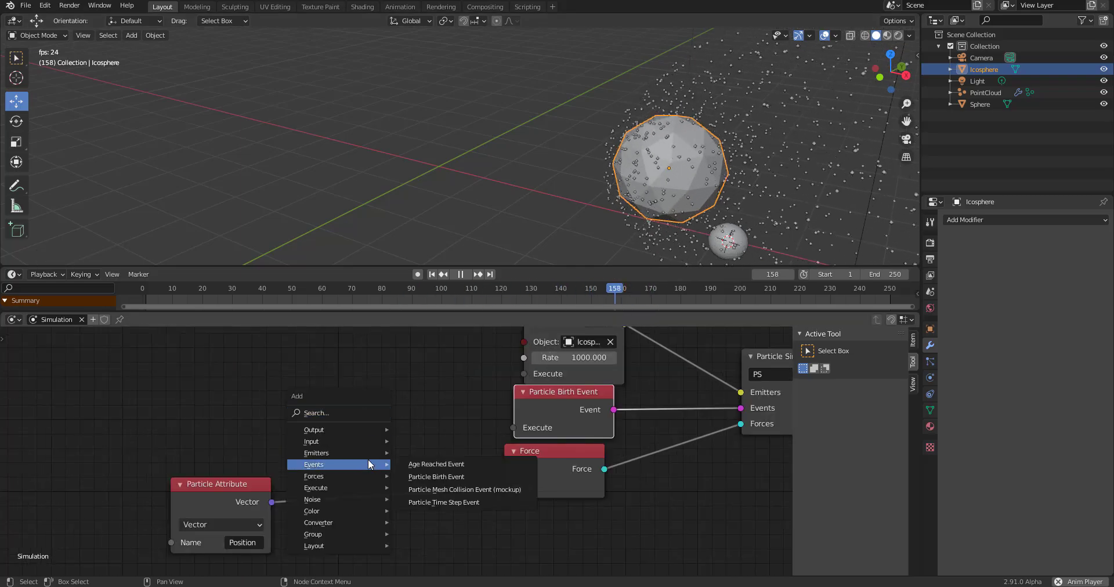
mouse_move(363, 487)
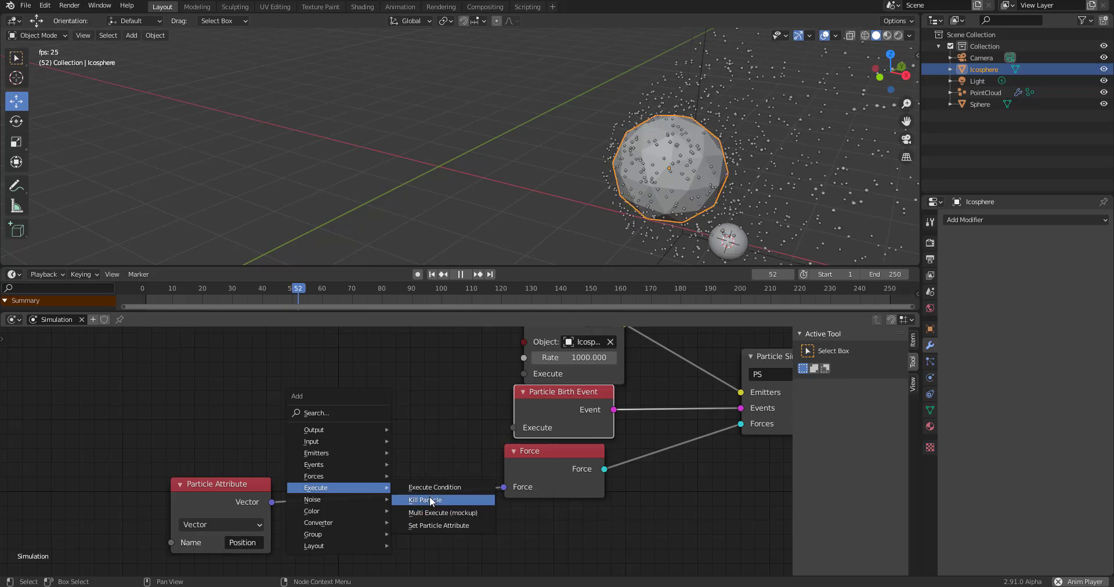
mouse_move(346, 510)
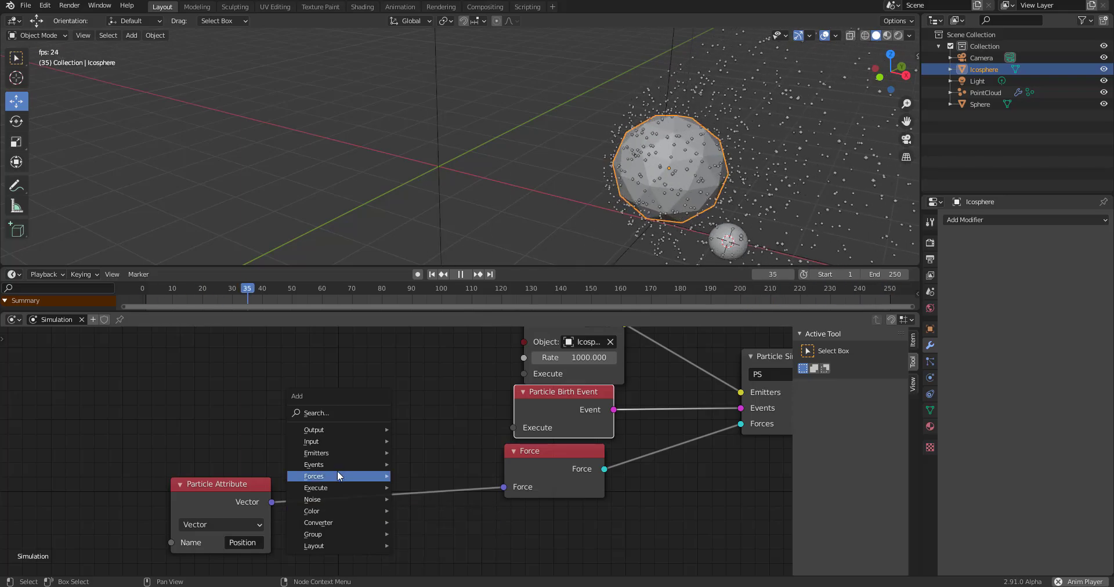
mouse_move(336, 442)
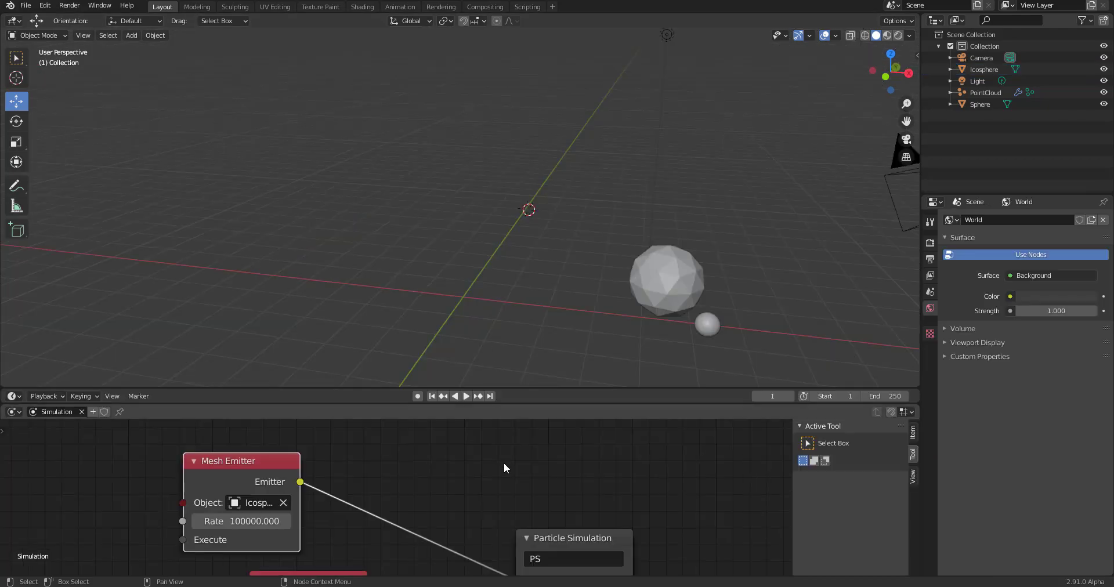
Add a second Mesh Emitter node and connect it to the Particle Simulation's Emitters input.
scroll(471, 510, "down", 4)
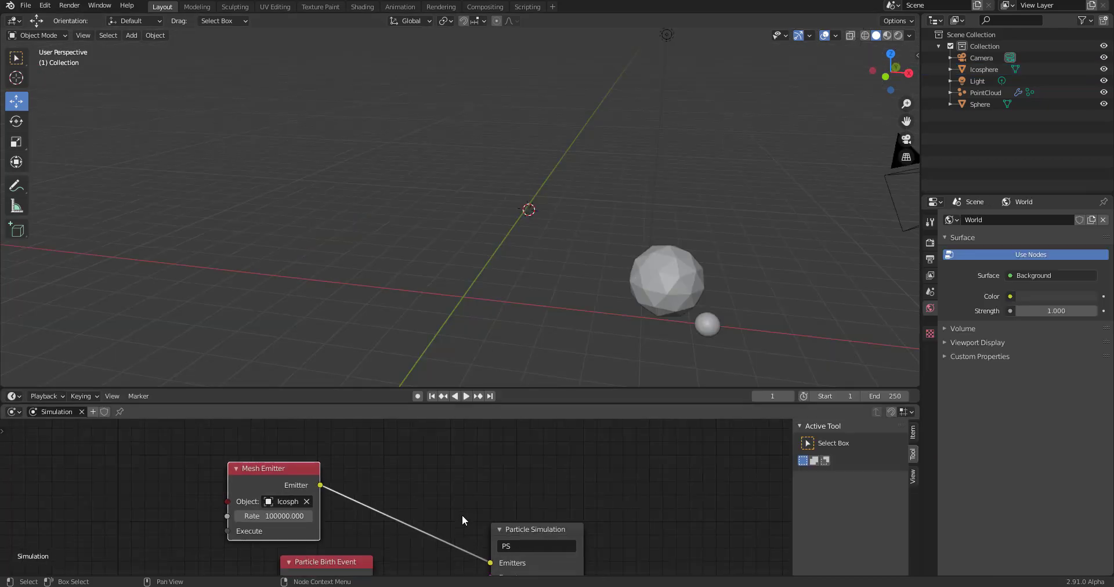
scroll(471, 511, "up", 2)
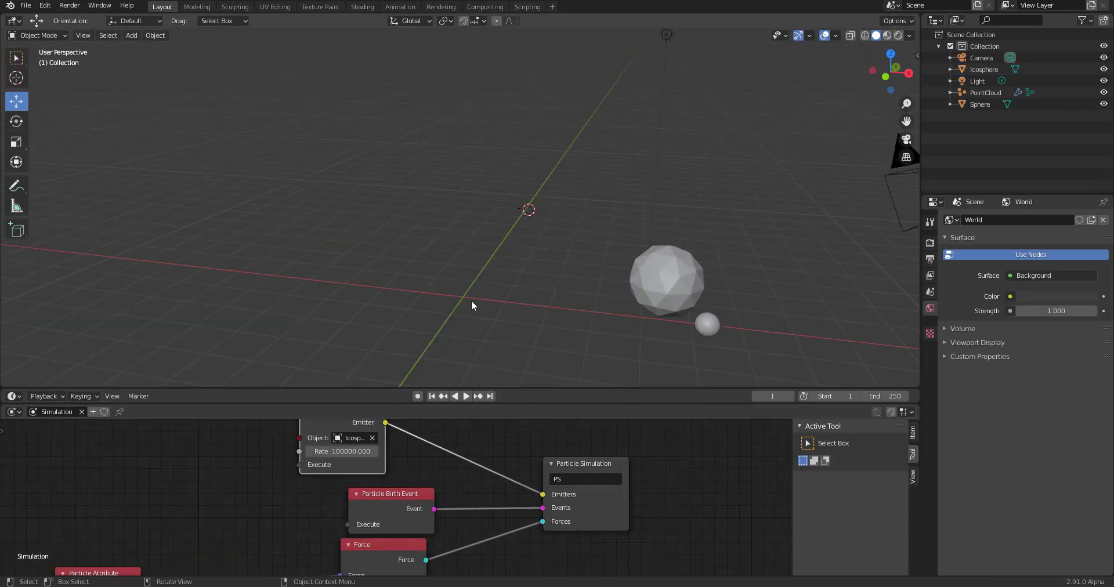
middle_click_drag(482, 284, 546, 259)
middle_click_drag(419, 452, 339, 514)
left_click(391, 455)
key("shift+a")
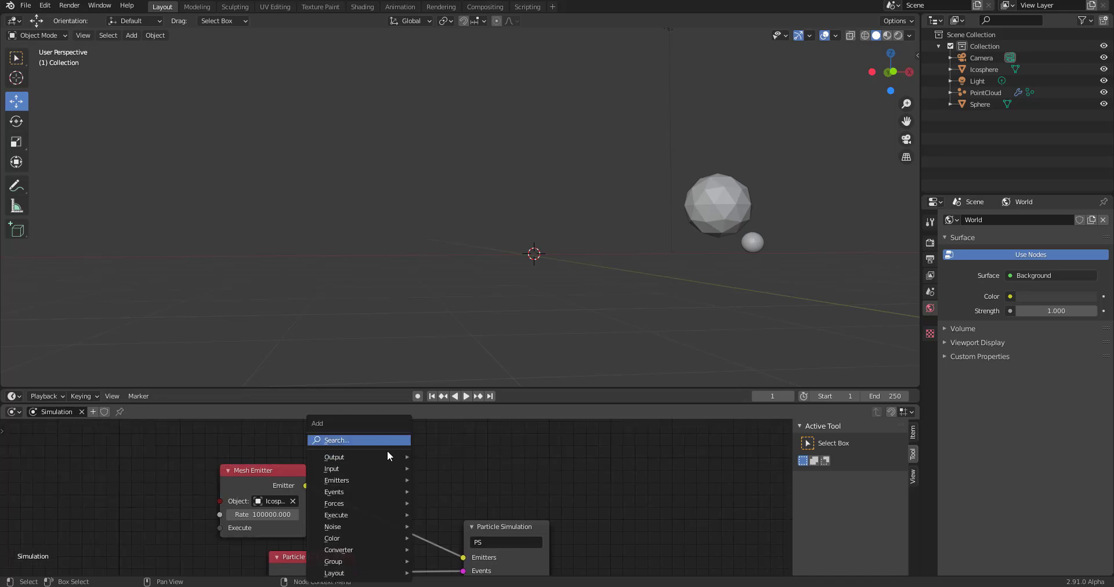
mouse_move(390, 457)
mouse_move(358, 483)
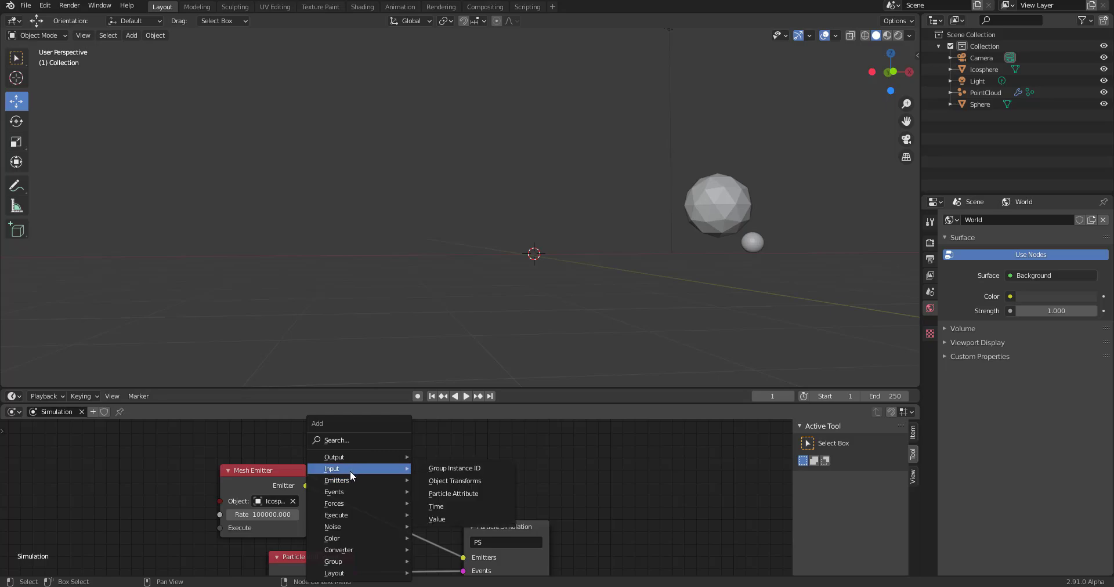
left_click(447, 493)
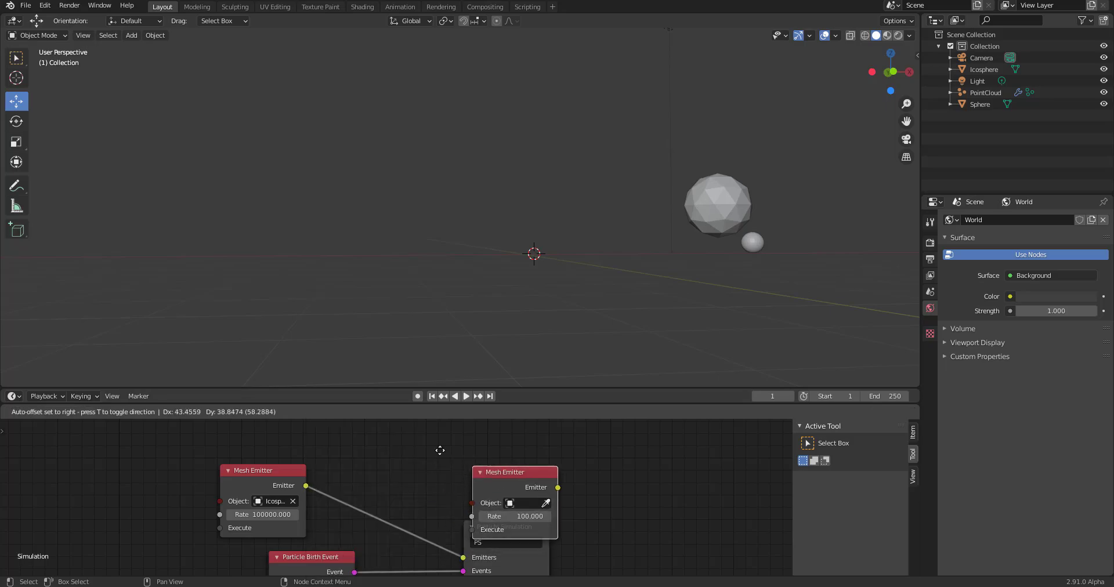
left_click(482, 462)
left_click_drag(481, 459, 463, 558)
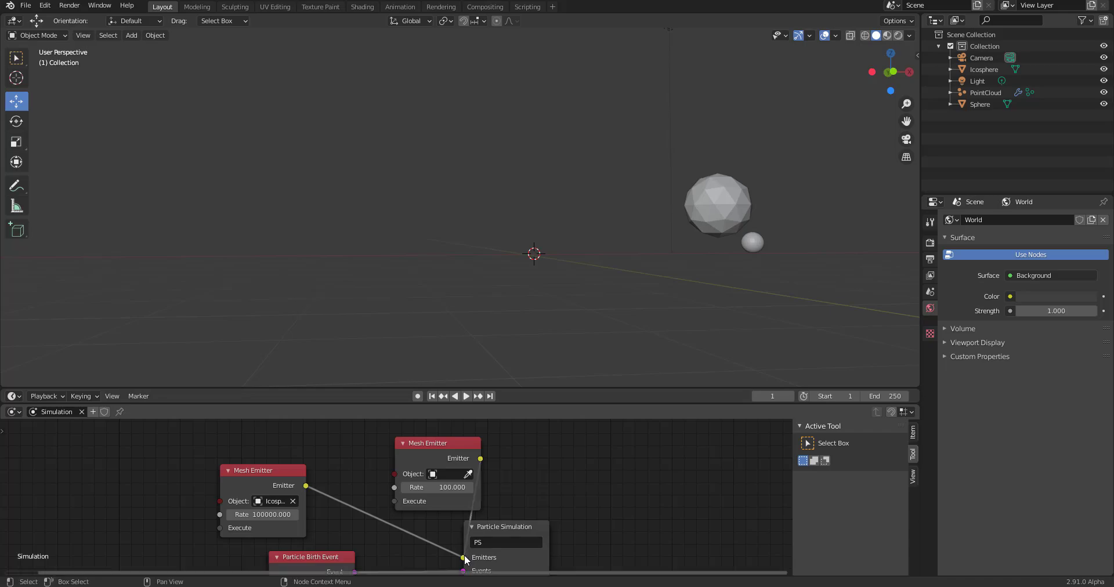
Add a torus mesh at the world origin and assign it as the new Mesh Emitter's object.
key("shift+a")
mouse_move(464, 270)
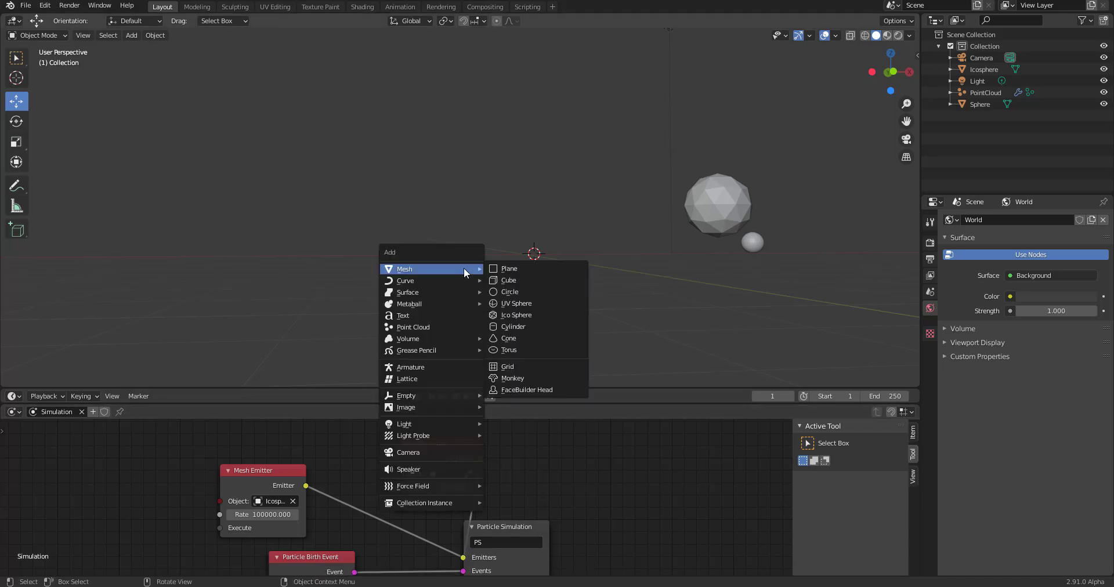
left_click(531, 361)
left_click(447, 474)
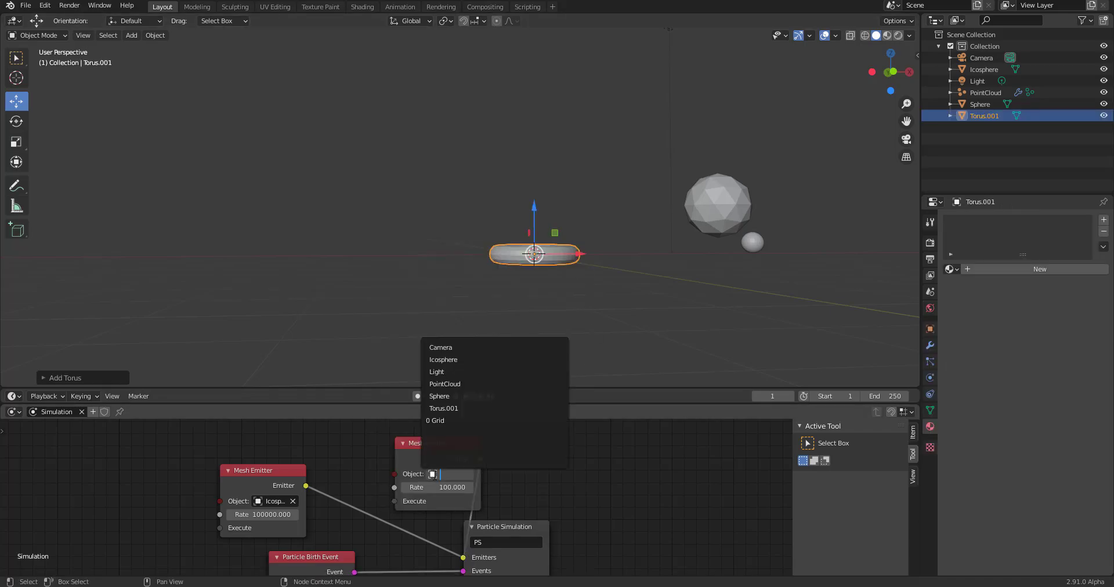
left_click(448, 407)
Reposition the torus Mesh Emitter node beside the icosphere emitter and set its rate to 20022.9.
left_click_drag(447, 450, 402, 441)
left_click_drag(383, 479, 399, 478)
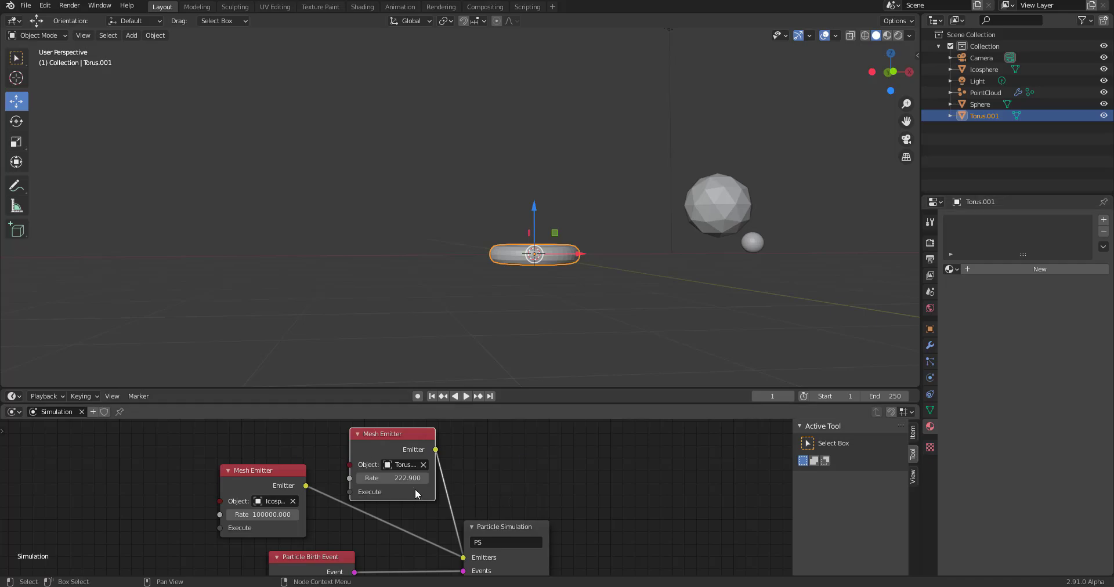
left_click(397, 478)
type("222.9")
key("Return")
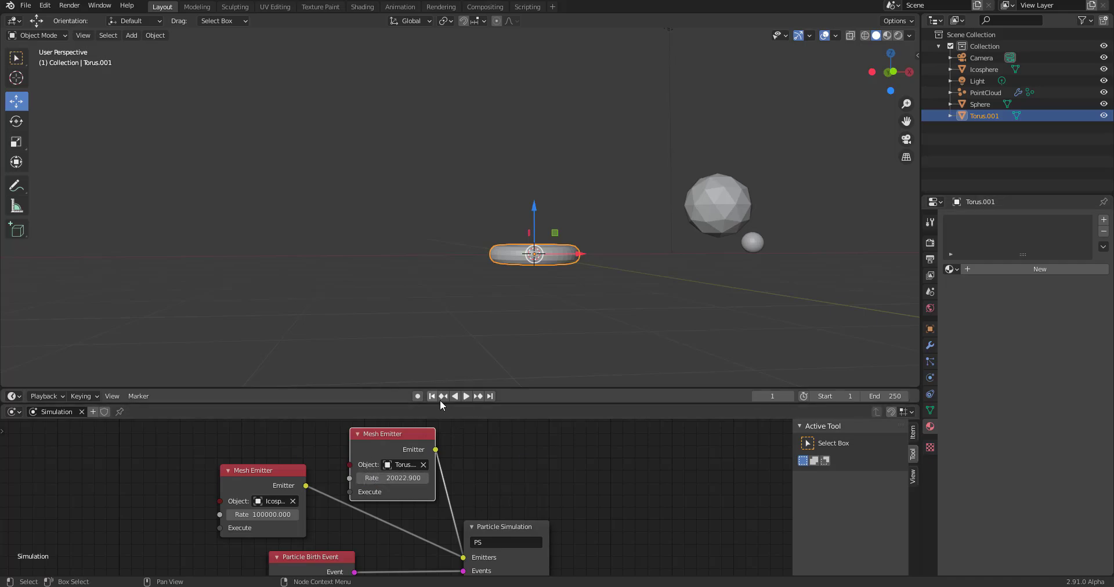
Play the simulation and examine the particles emitted by the torus and icosphere from near and far.
left_click(469, 397)
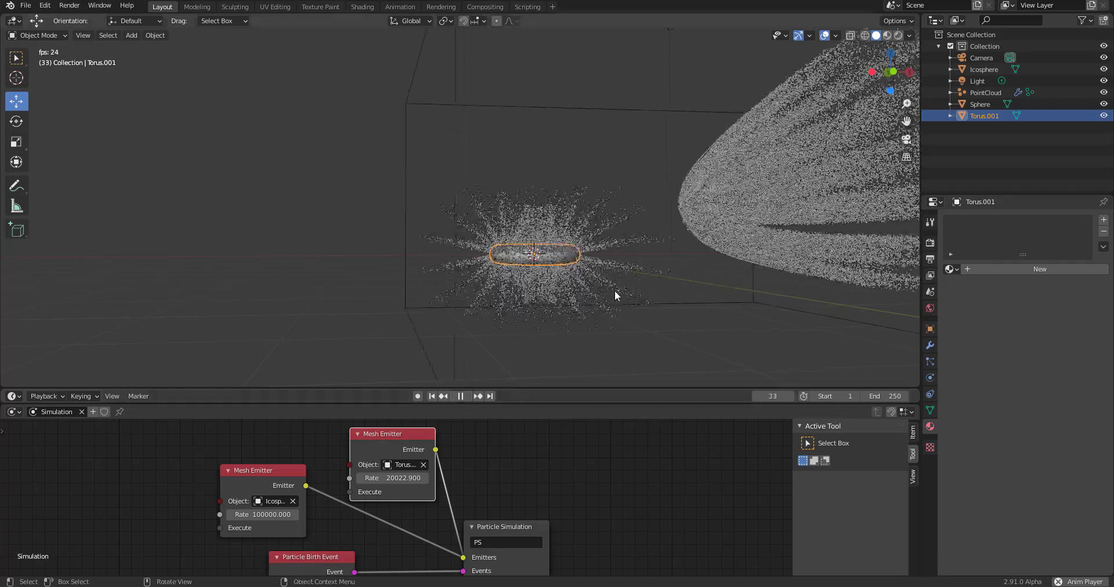
scroll(620, 259, "up", 6)
scroll(639, 296, "down", 8)
middle_click_drag(695, 339, 608, 256)
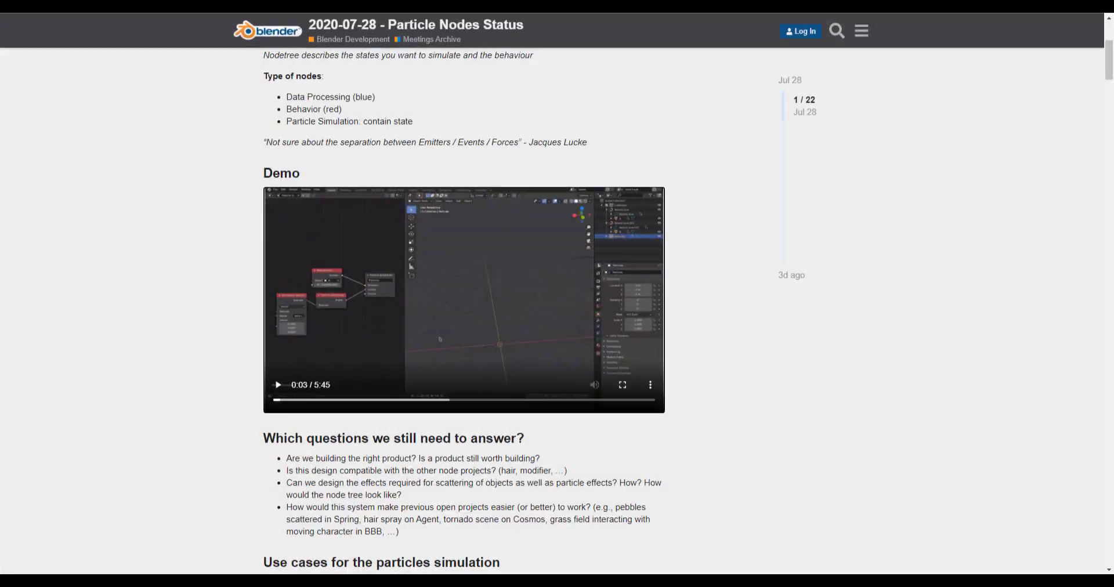
Look through the reference images in the Particle Nodes Status post on the Blender developer forum.
scroll(617, 249, "down", 20)
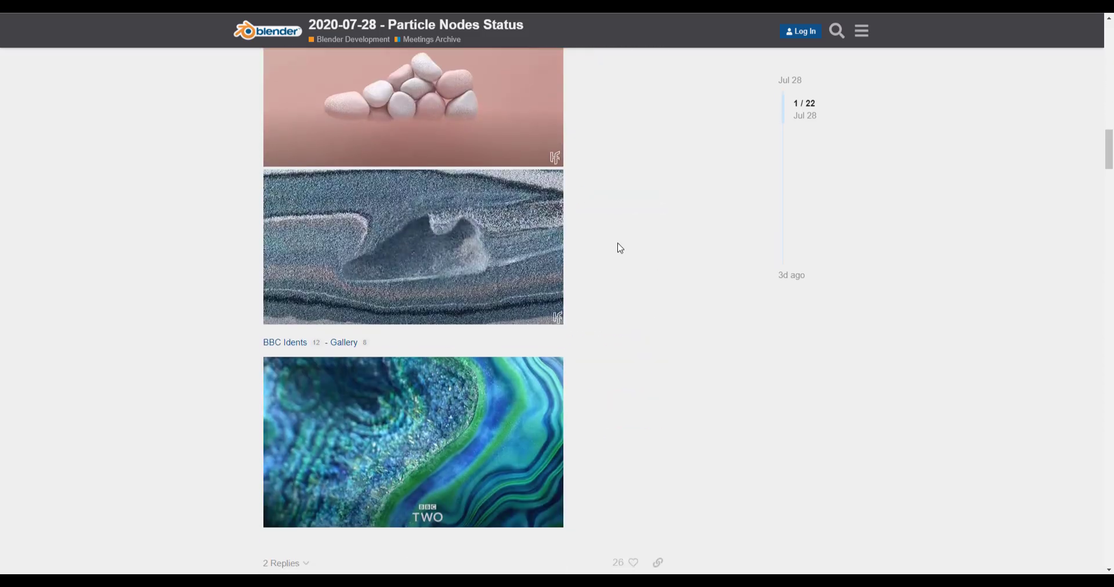
scroll(617, 249, "up", 9)
scroll(492, 386, "down", 15)
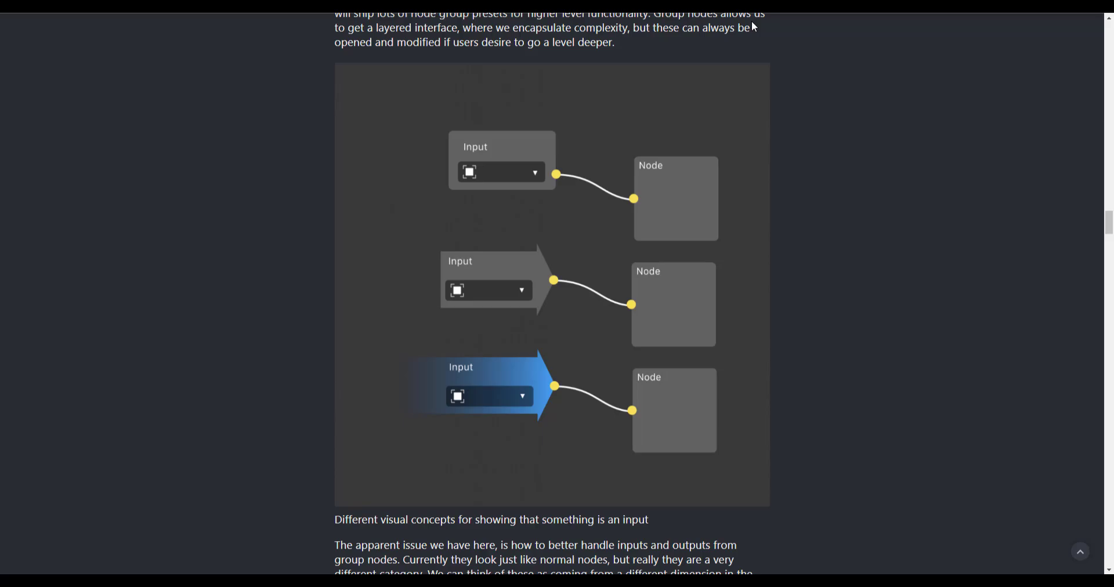
Examine the design mock-ups for stacked nodes and group inputs in the Blender workshop article.
scroll(517, 329, "down", 20)
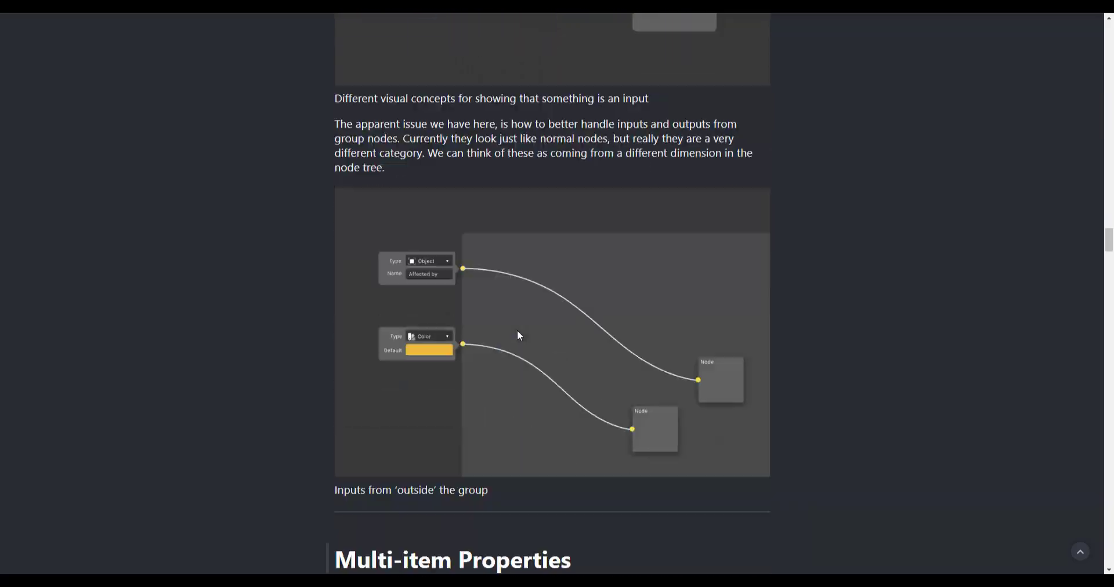
scroll(519, 336, "up", 20)
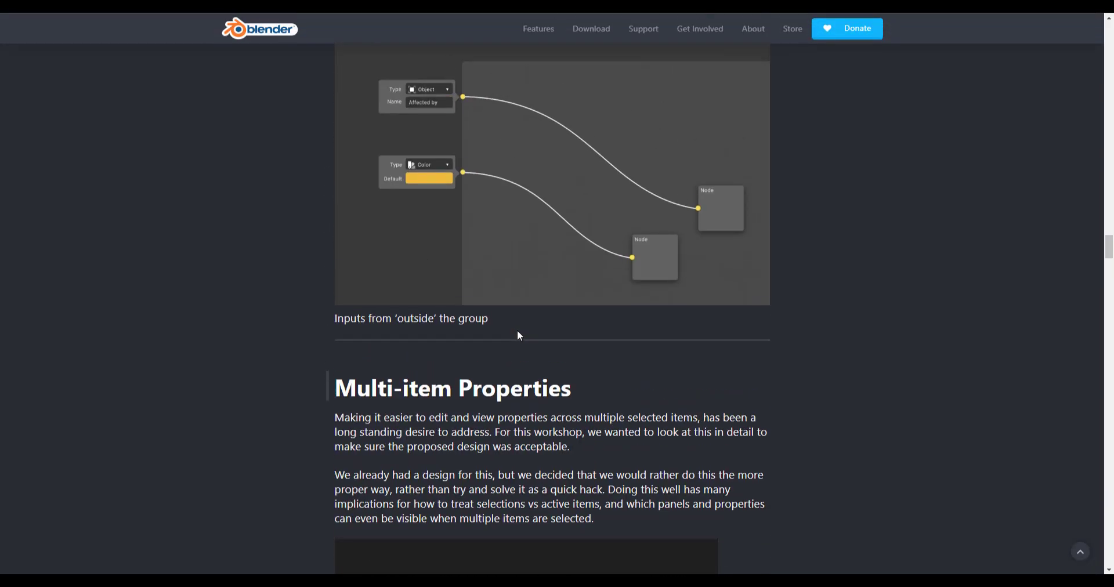
scroll(534, 353, "up", 3)
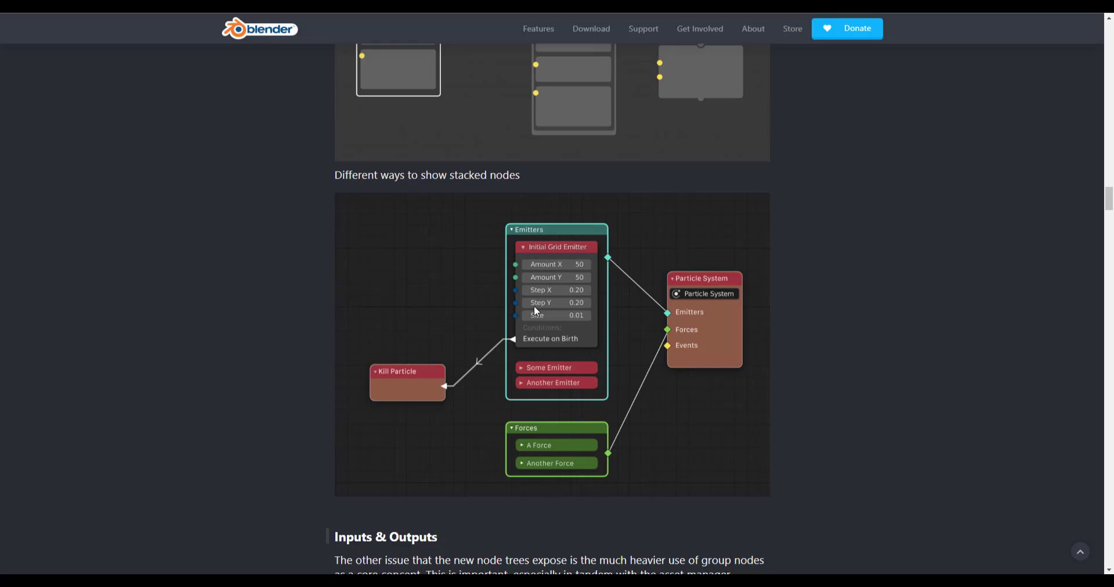
scroll(535, 309, "up", 7)
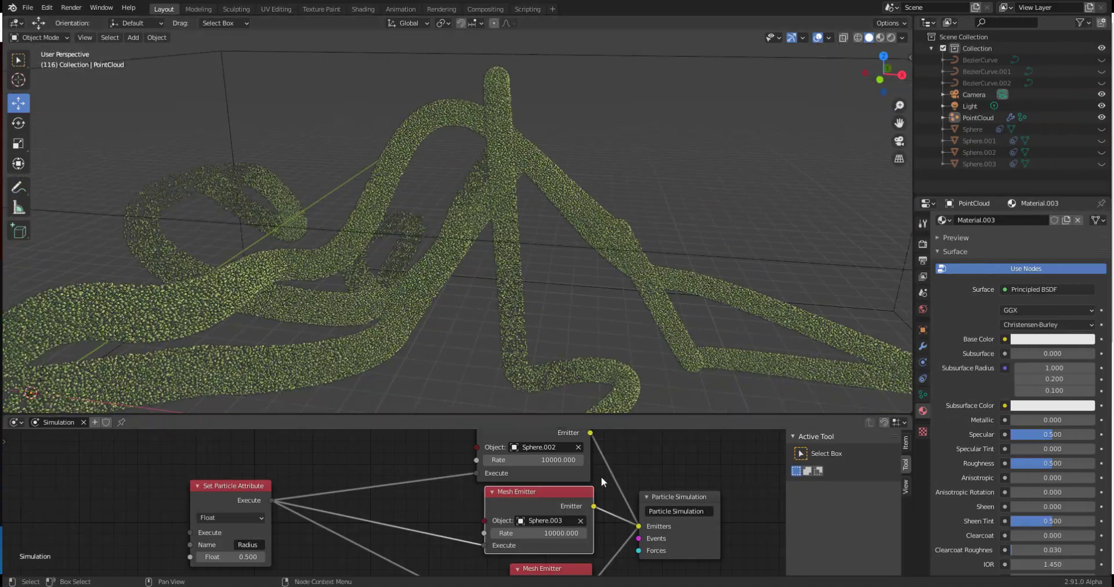
Add a Force node below the mesh emitters and link it to the Particle Simulation's Forces input.
scroll(597, 509, "down", 2)
key("shift+a")
left_click(520, 442)
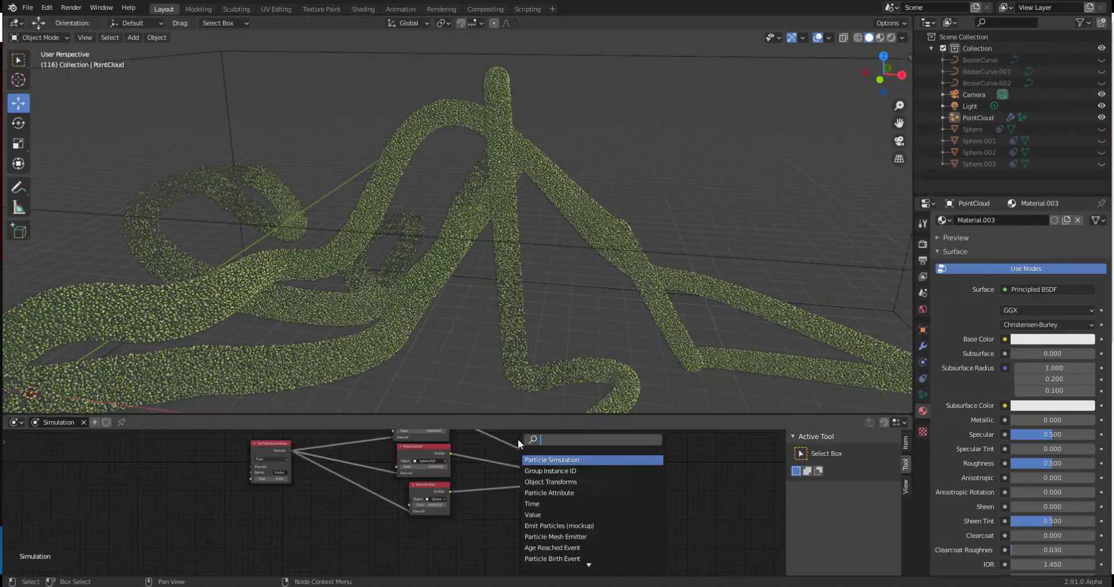
type("fo")
key("Down")
key("Return")
left_click(511, 503)
scroll(523, 504, "up", 6)
middle_click_drag(726, 502, 626, 499)
left_click_drag(541, 519, 610, 484)
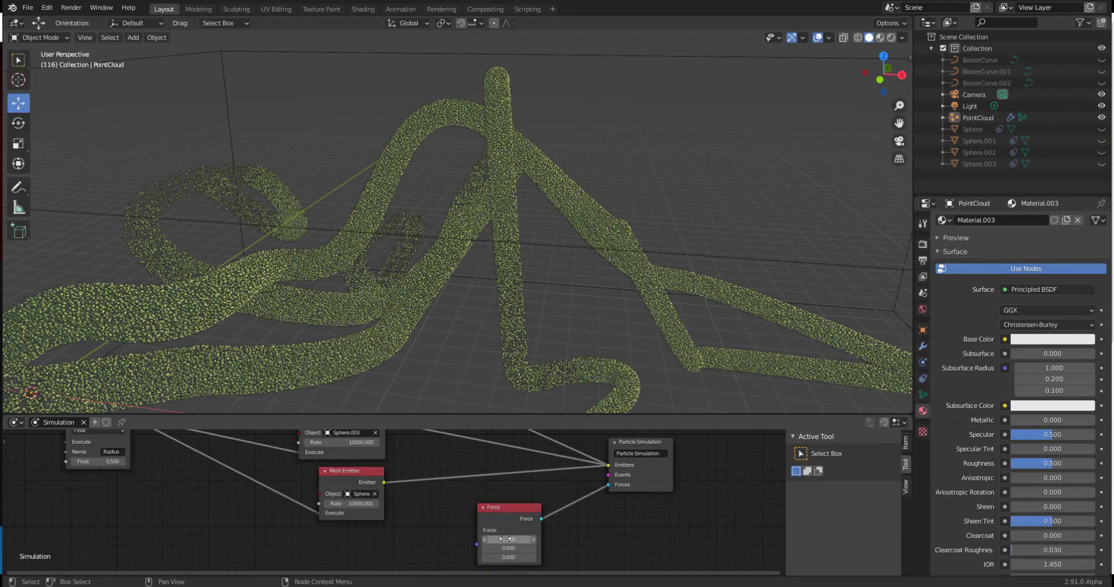
Set the force's X component to 8.5 and play the simulation from the first frame.
left_click_drag(509, 540, 531, 540)
key("shift+Left")
key("space")
scroll(413, 333, "down", 5)
middle_click_drag(412, 333, 553, 279)
scroll(553, 280, "up", 6)
Set the force's Z component to 22.9 and examine the particle trails from several angles.
left_click_drag(509, 557, 536, 558)
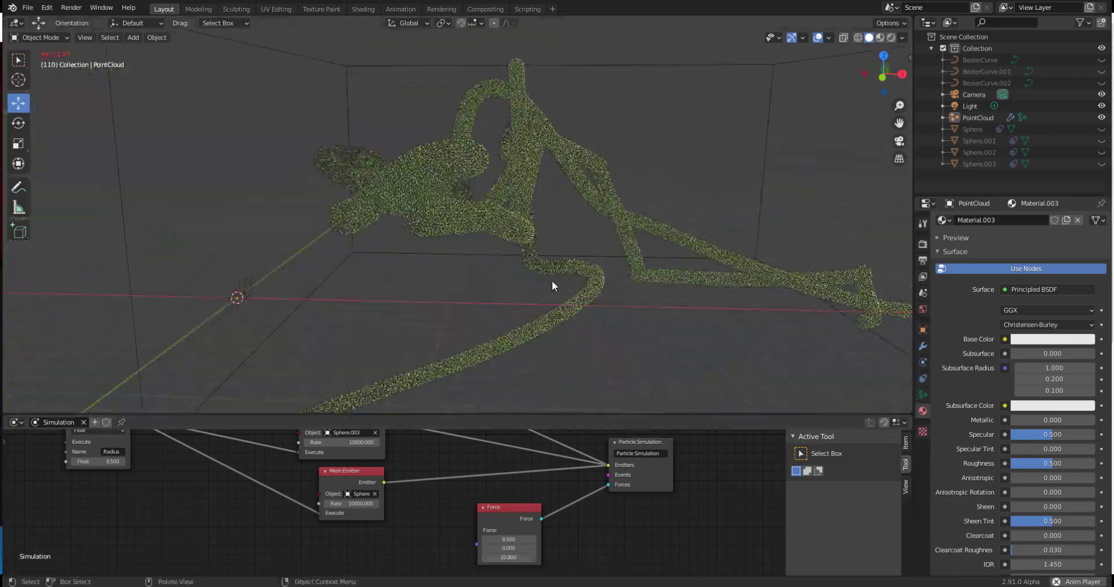
scroll(500, 271, "up", 4)
middle_click_drag(552, 281, 573, 343)
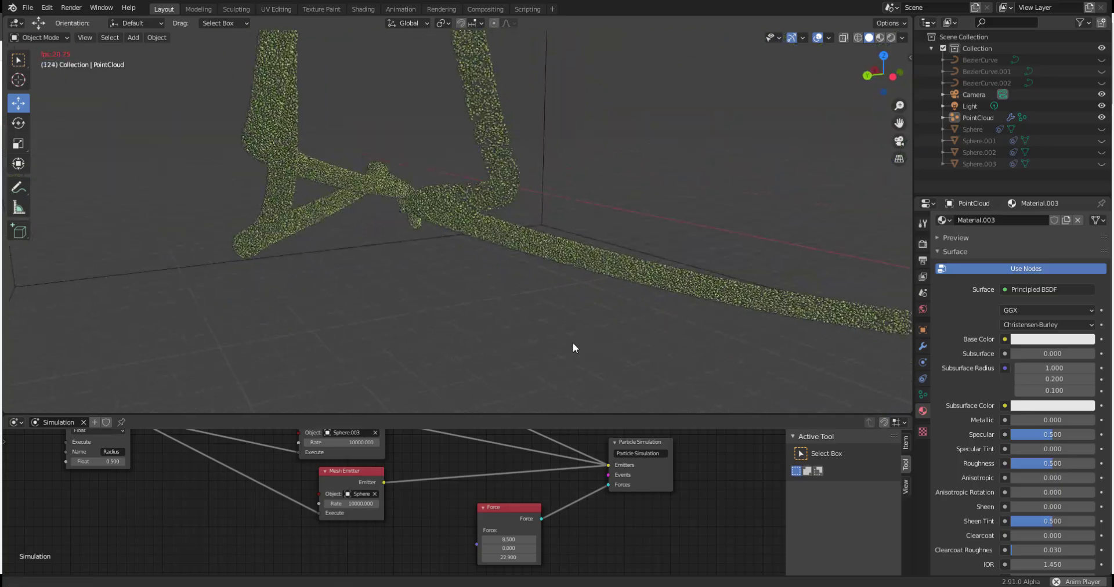
scroll(550, 305, "down", 10)
middle_click_drag(550, 305, 664, 263)
scroll(663, 263, "up", 8)
Restart the simulation and set the force's Y component to 4.6 and Z component to 9.3.
key("shift+Left")
left_click_drag(509, 558, 535, 548)
middle_click_drag(667, 271, 871, 275)
key("space")
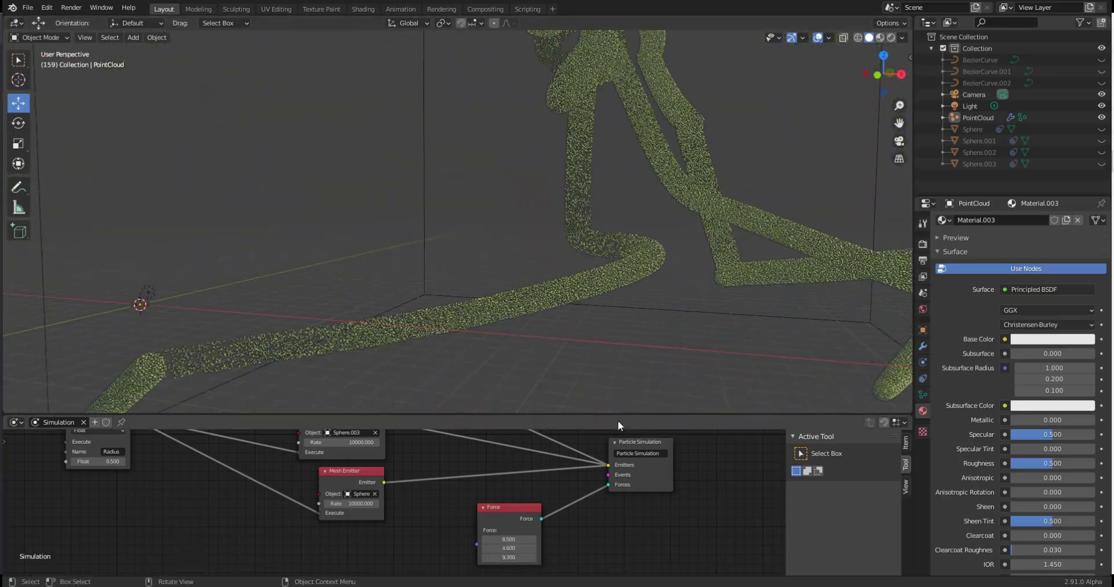
Add a Time node, link its output to the Force node's vector input, and replay the simulation from the first frame.
key("shift+Left")
key("shift+a")
left_click(385, 527)
scroll(460, 508, "up", 6)
middle_click_drag(460, 508, 485, 440)
key("space")
left_click_drag(409, 471, 512, 499)
key("space")
key("shift+Left")
key("space")
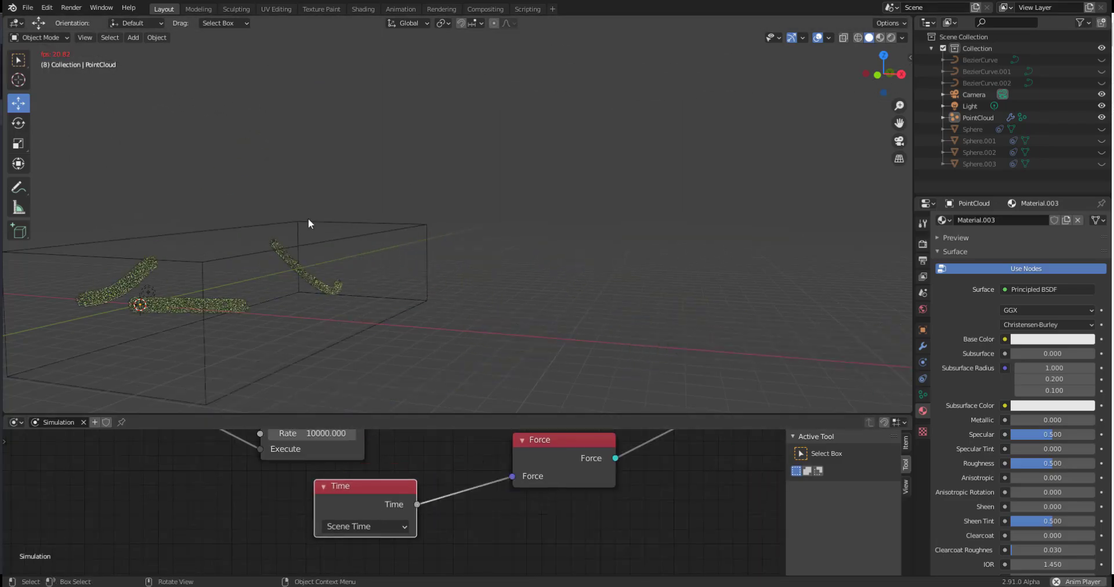
Change the viewport's solid shading to the light grey-and-white matcap.
left_click(903, 38)
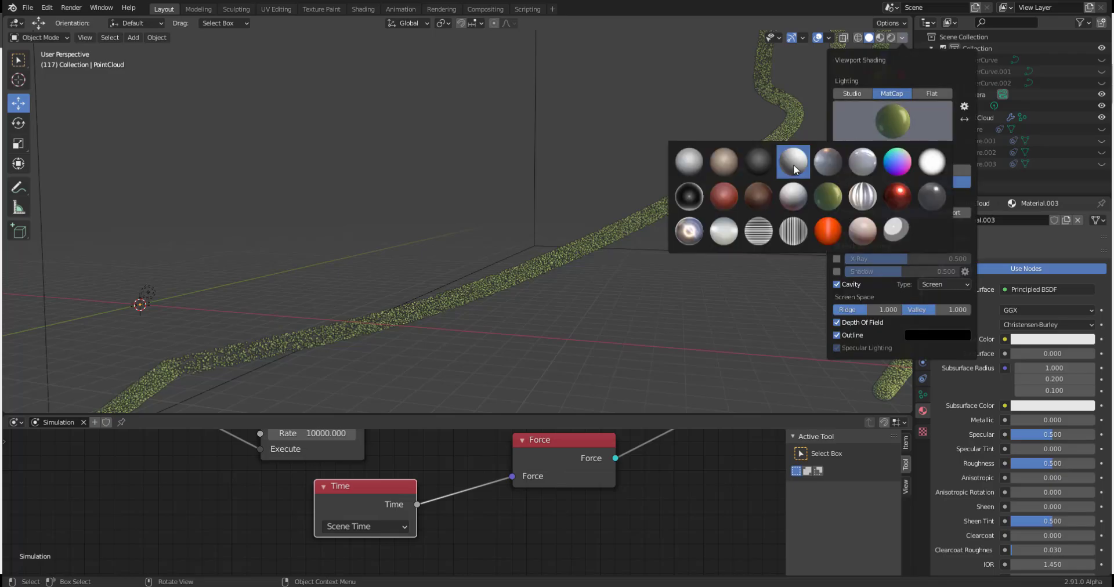
left_click(793, 165)
Switch the Time node from Scene Time to Simulation Time and play the simulation.
left_click(365, 526)
left_click(354, 508)
key("space")
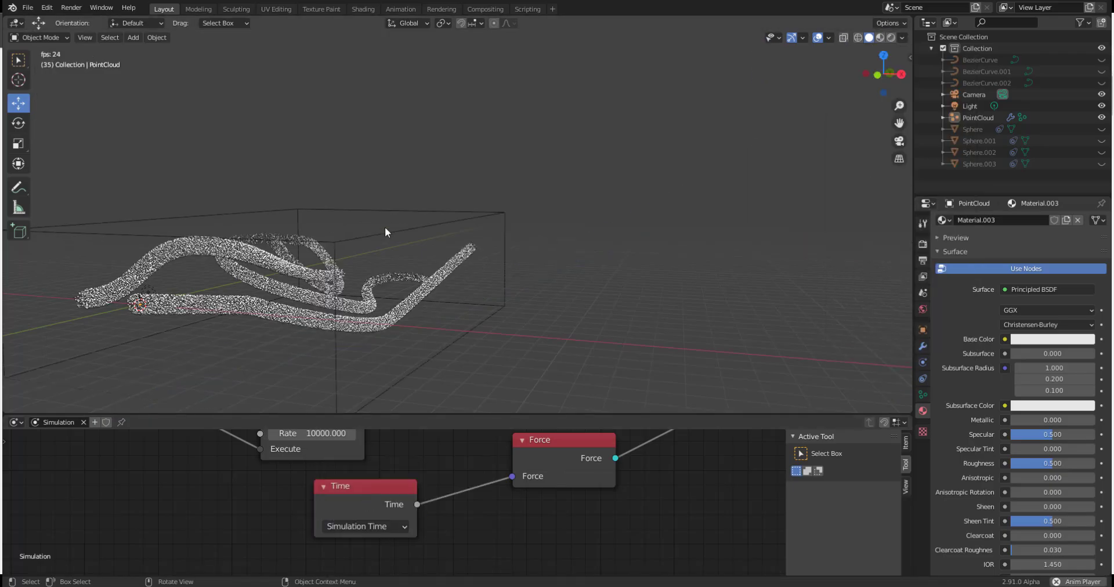
key("space")
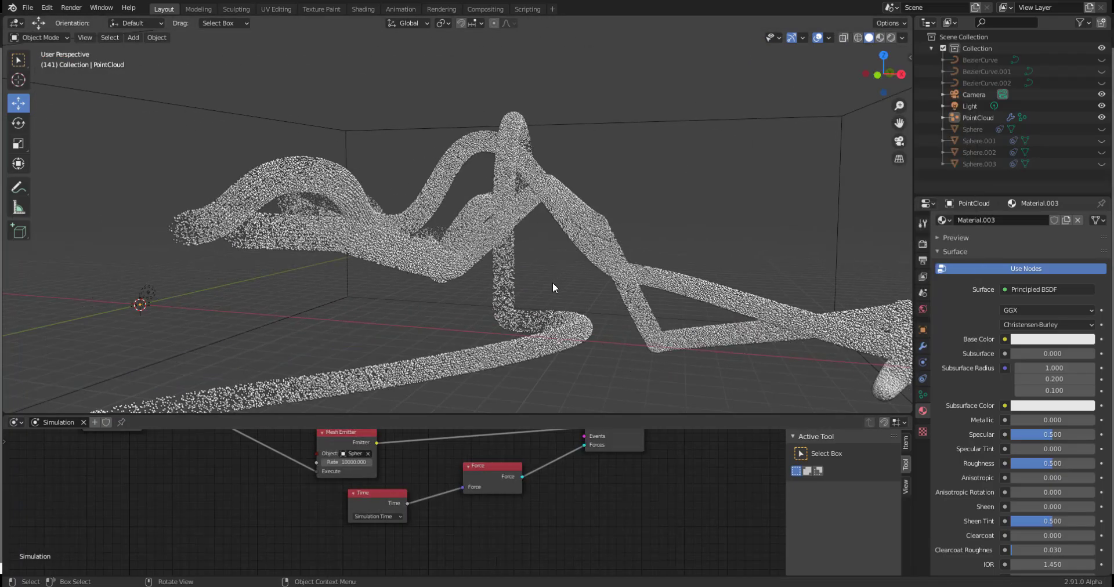
Examine the white particle trails up close and from different angles.
scroll(517, 317, "up", 5)
middle_click_drag(518, 316, 774, 146)
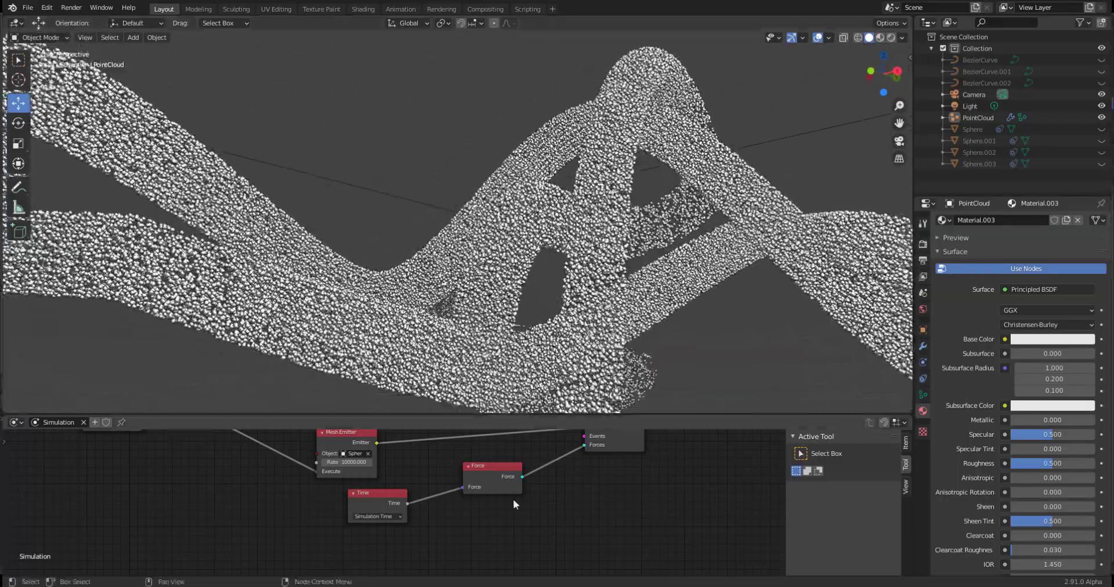
scroll(651, 518, "up", 5)
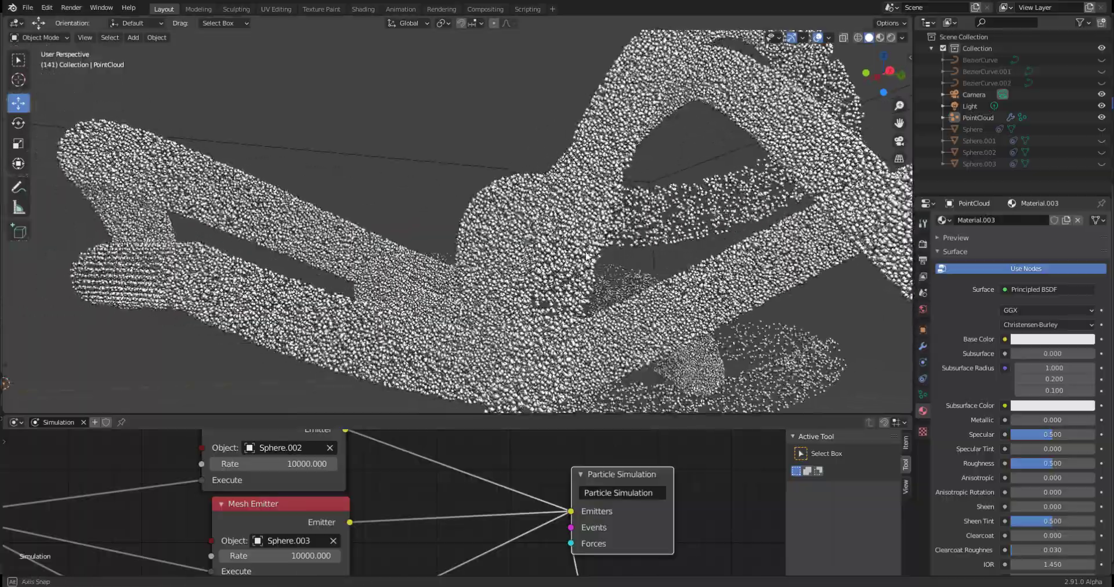
scroll(705, 273, "up", 2)
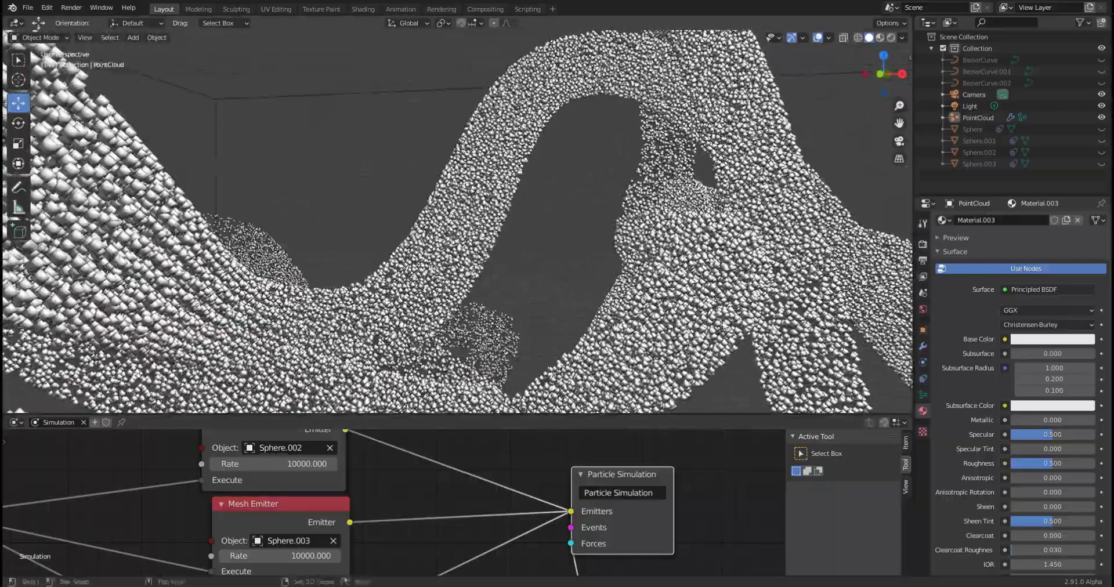